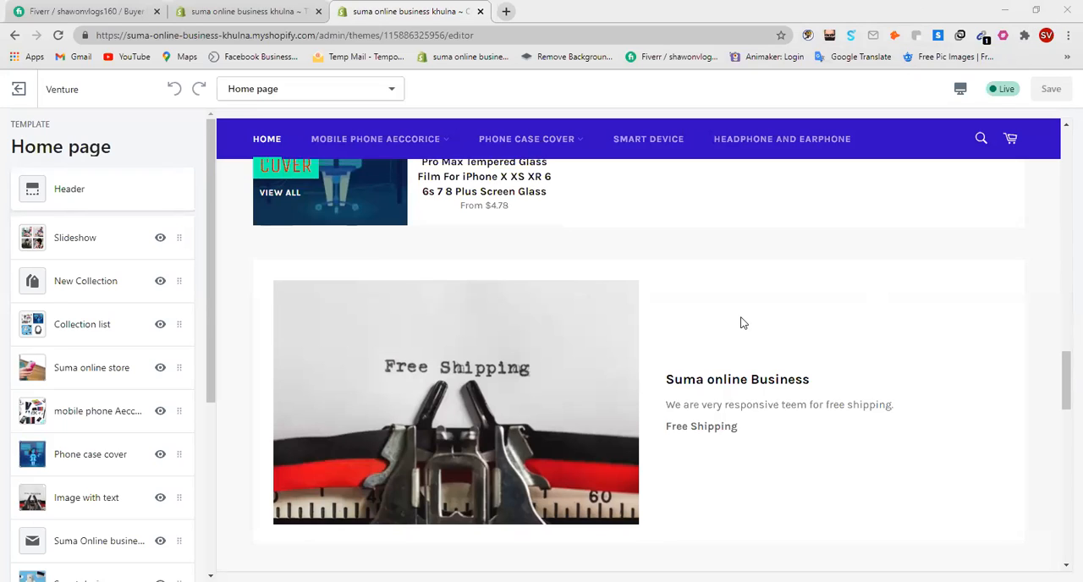
scroll(691, 332, "up", 4)
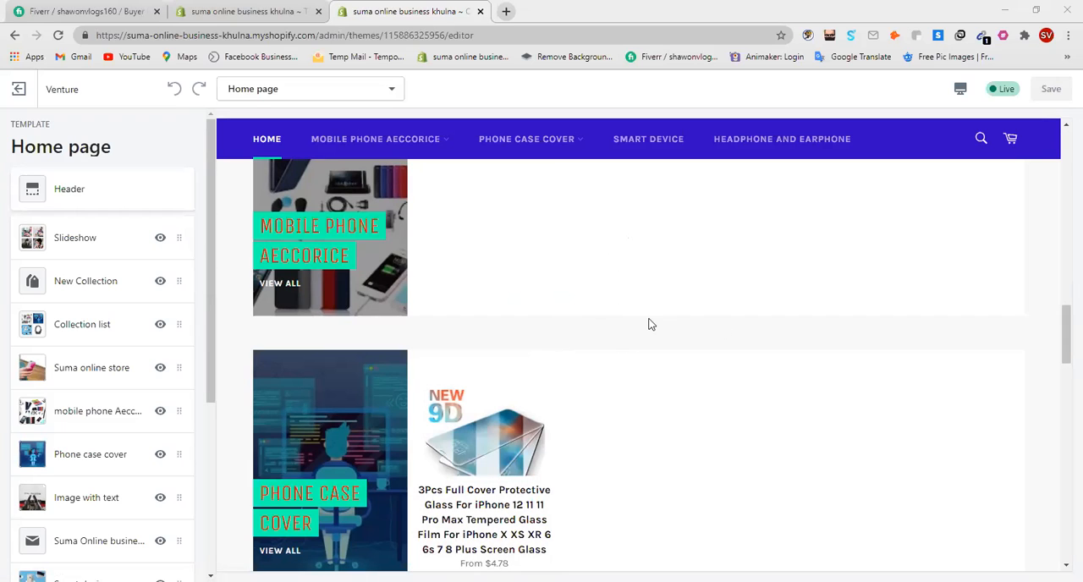
scroll(658, 321, "down", 5)
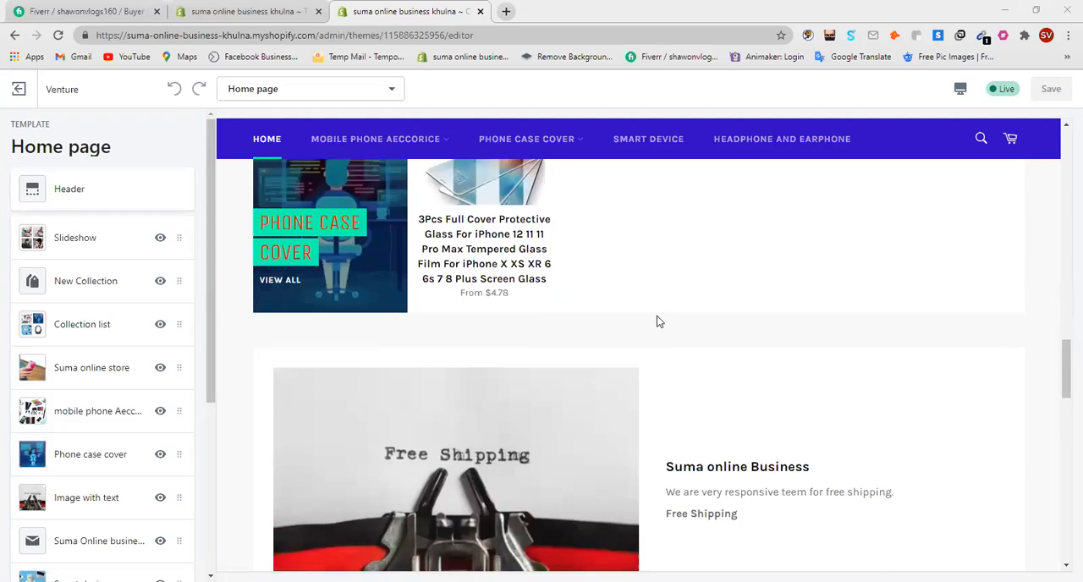
scroll(658, 320, "down", 3)
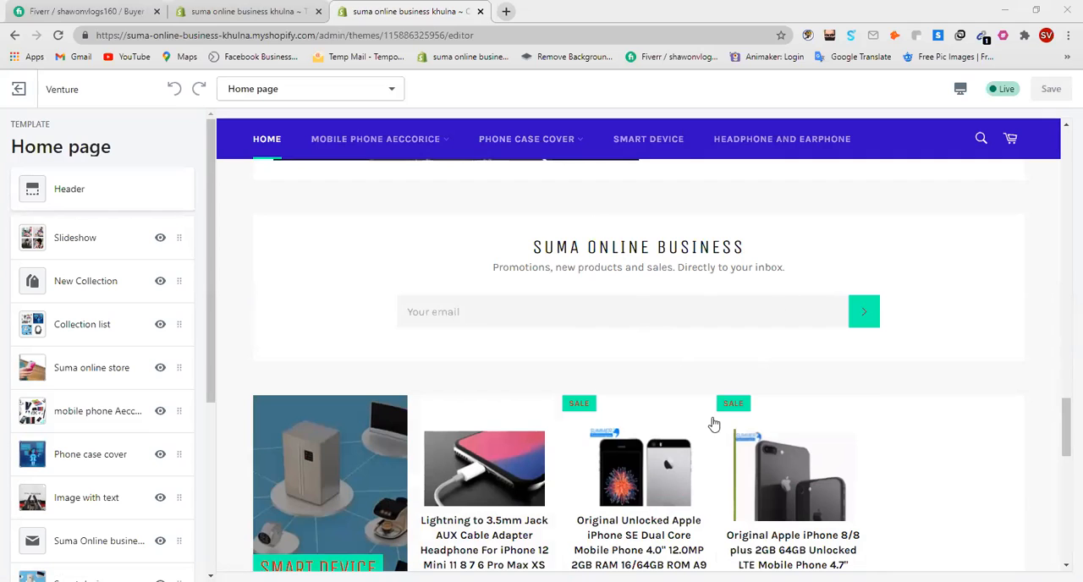
scroll(592, 355, "down", 2)
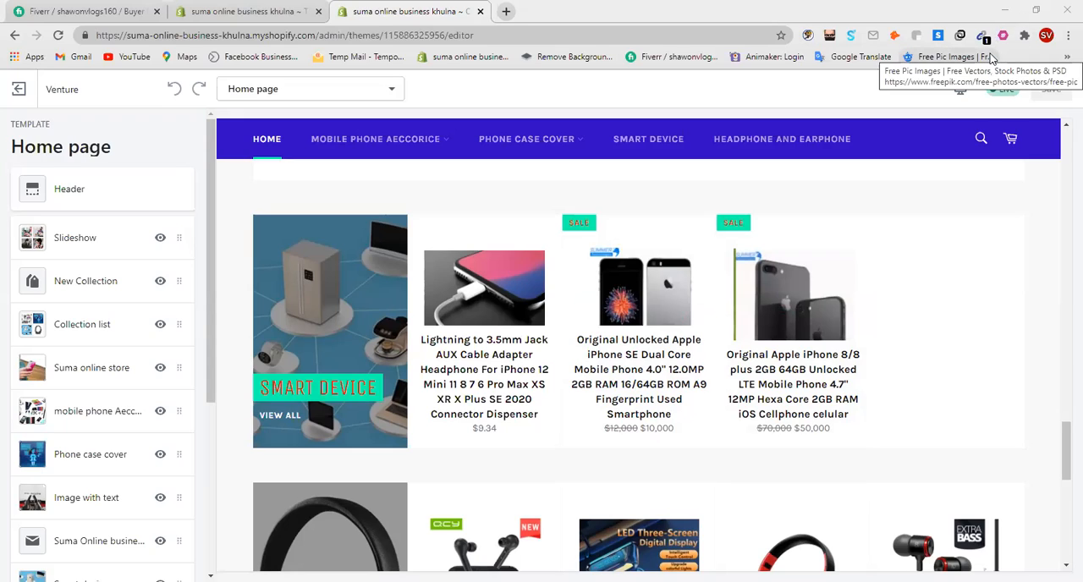
Step: Start a new blog post from the Online Store section of the store's admin
left_click(240, 12)
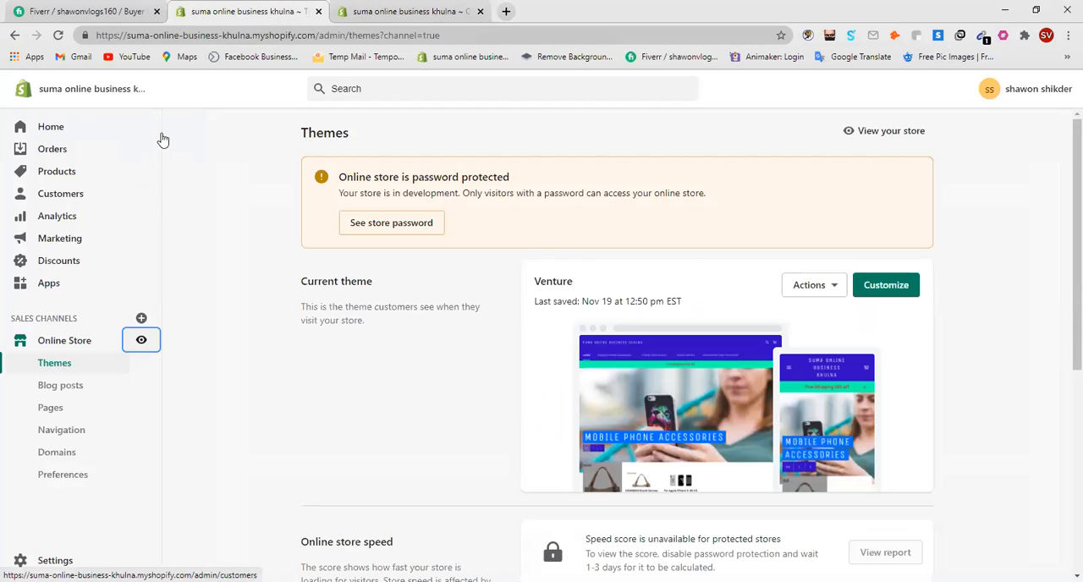
left_click(65, 345)
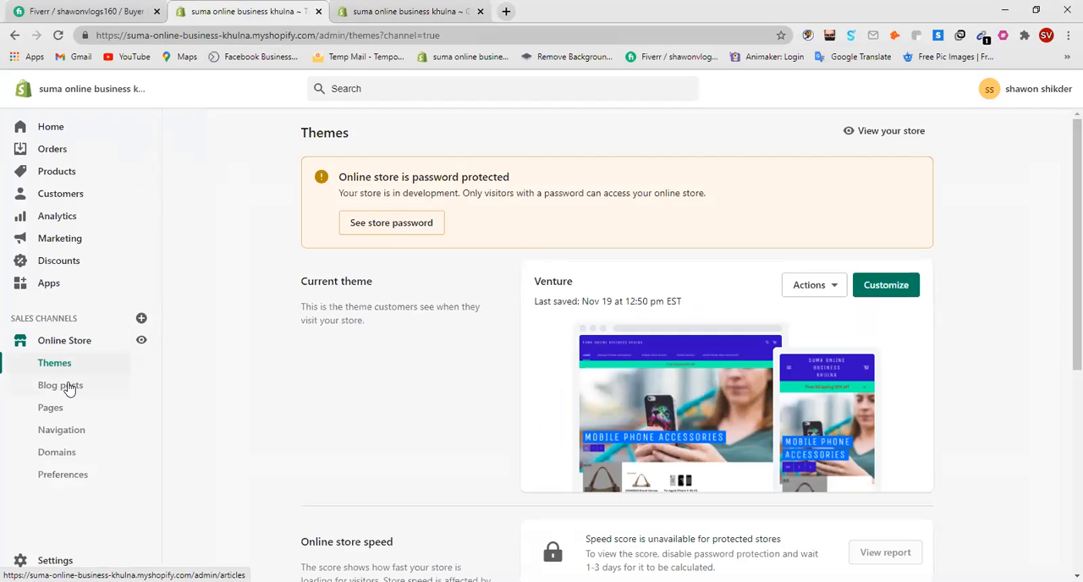
left_click(70, 387)
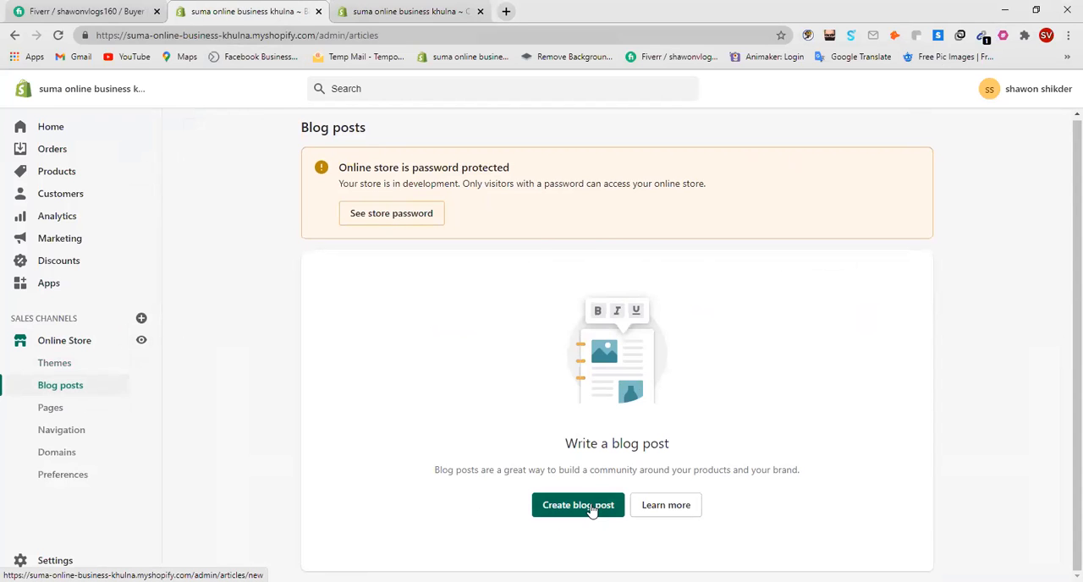
left_click(593, 508)
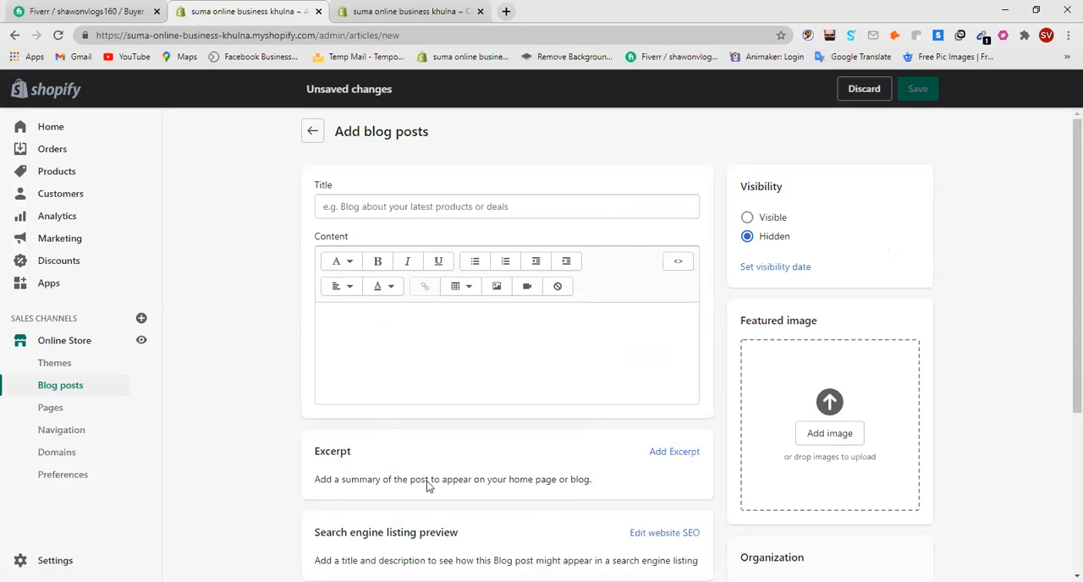
left_click(506, 11)
left_click(509, 36)
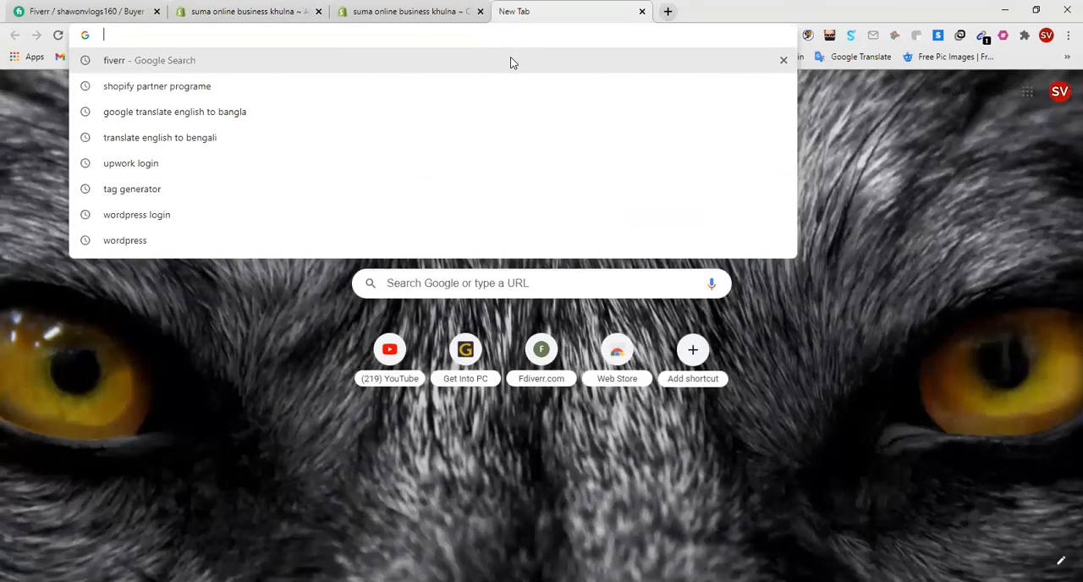
type("Shopify")
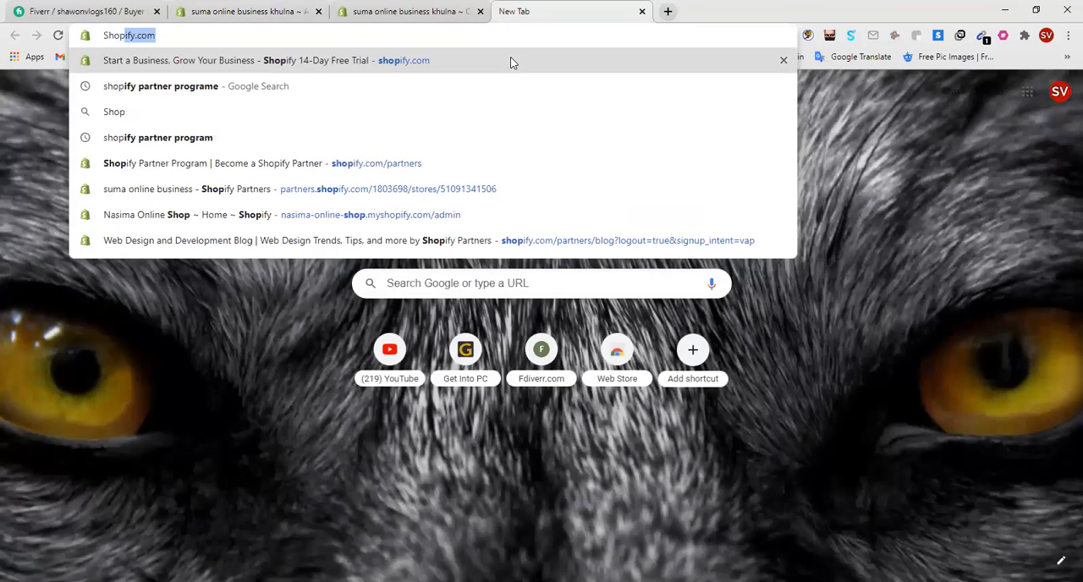
key("Return")
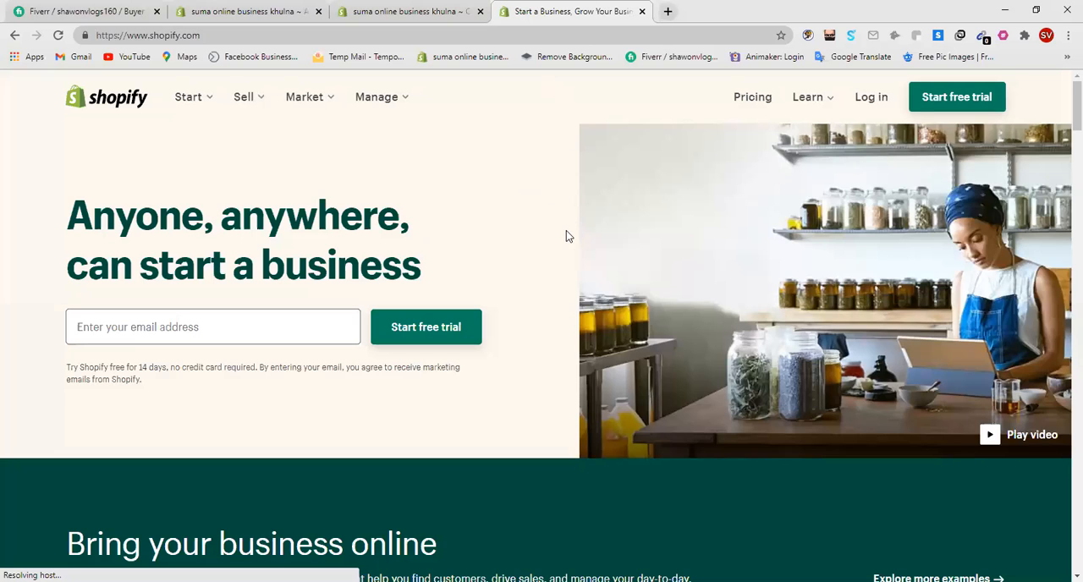
scroll(567, 234, "down", 4)
scroll(566, 230, "up", 3)
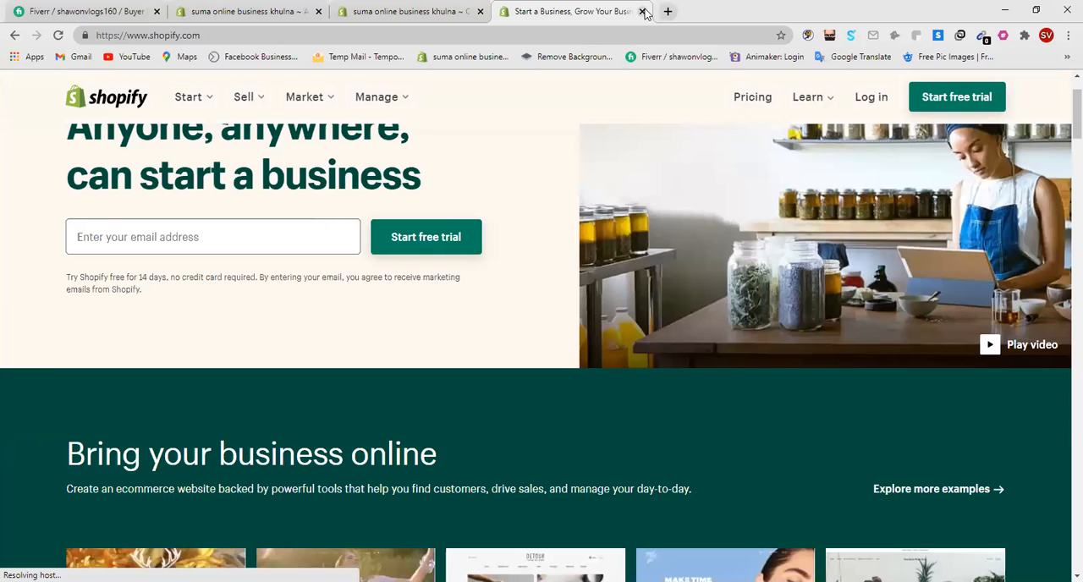
left_click(642, 11)
Step: Search the web for "shopify blog" in a new browser tab and look through the first results
left_click(506, 11)
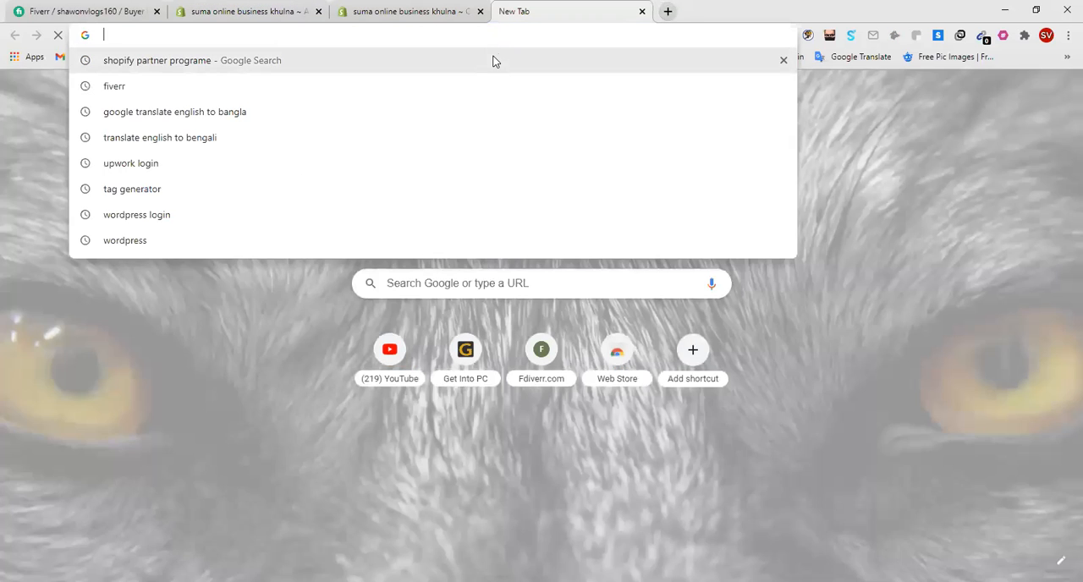
type("sho")
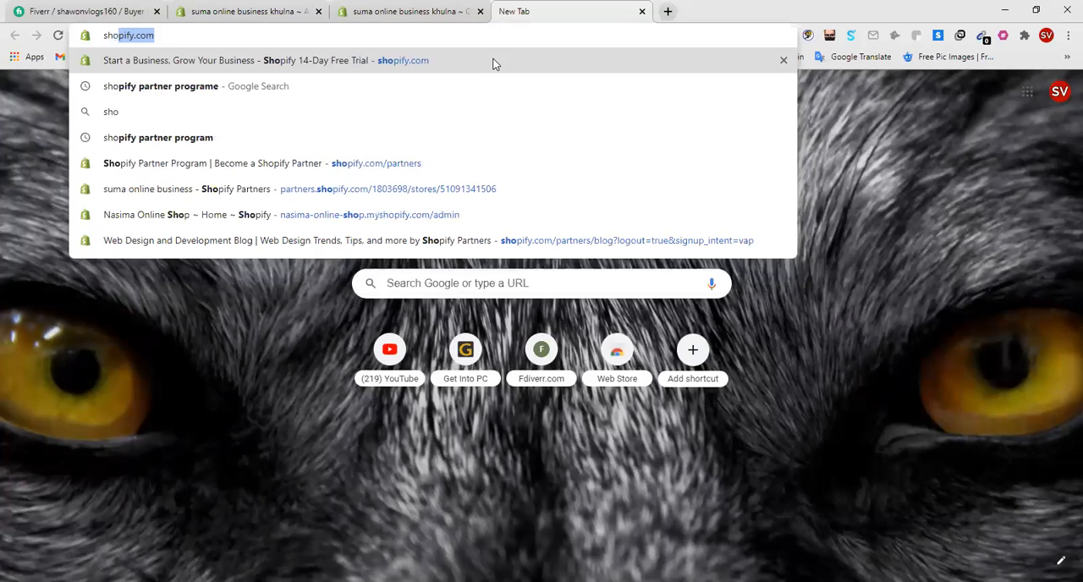
type("pify")
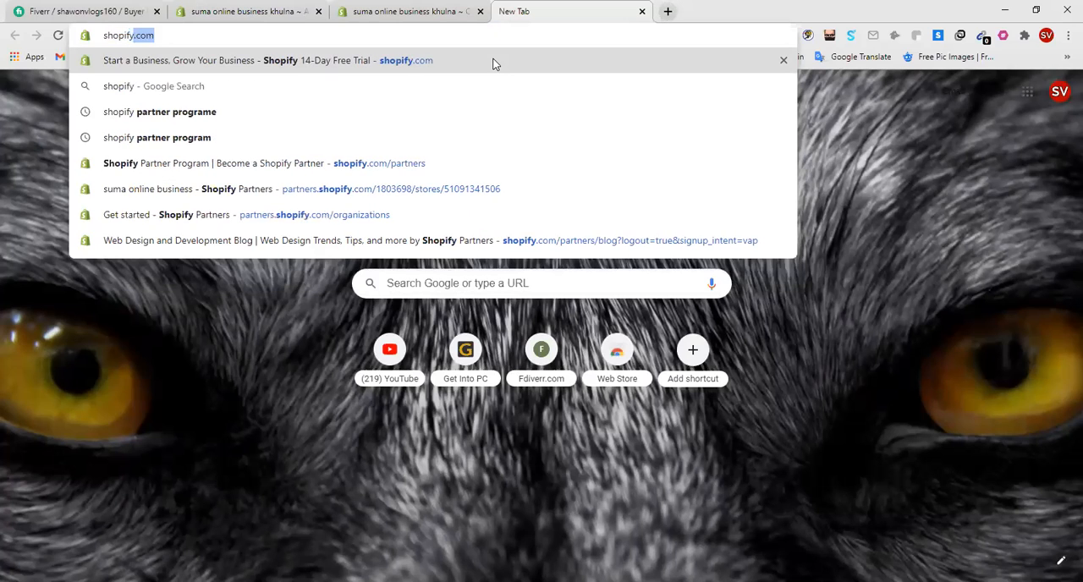
type(" blog")
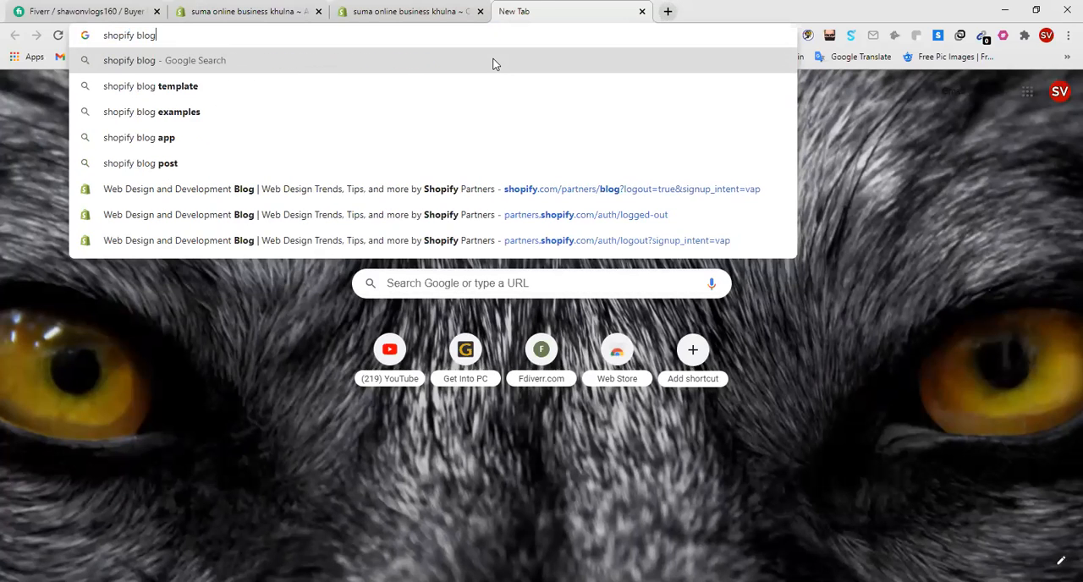
key("Return")
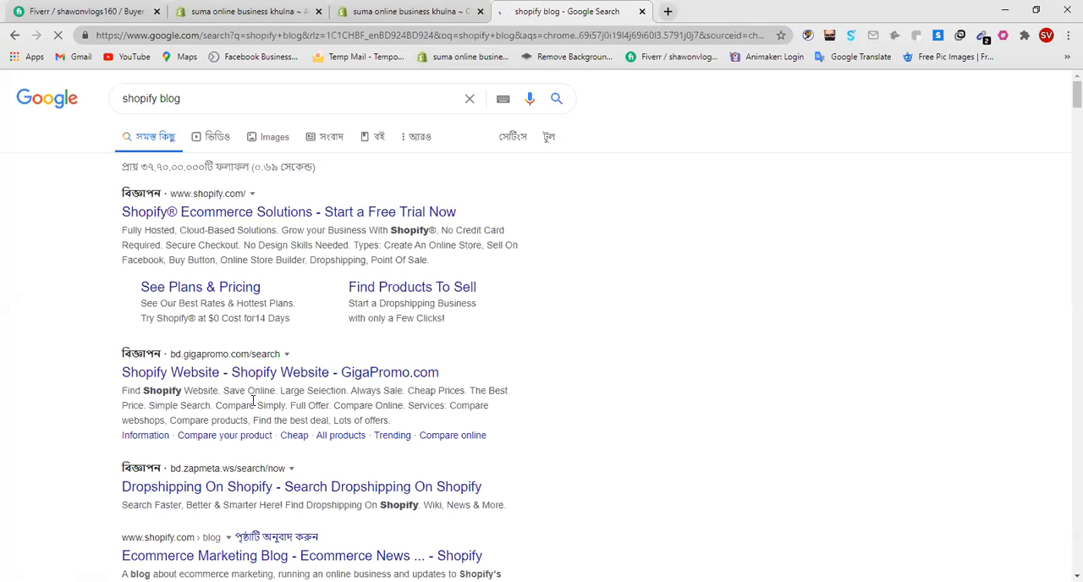
scroll(287, 497, "down", 1)
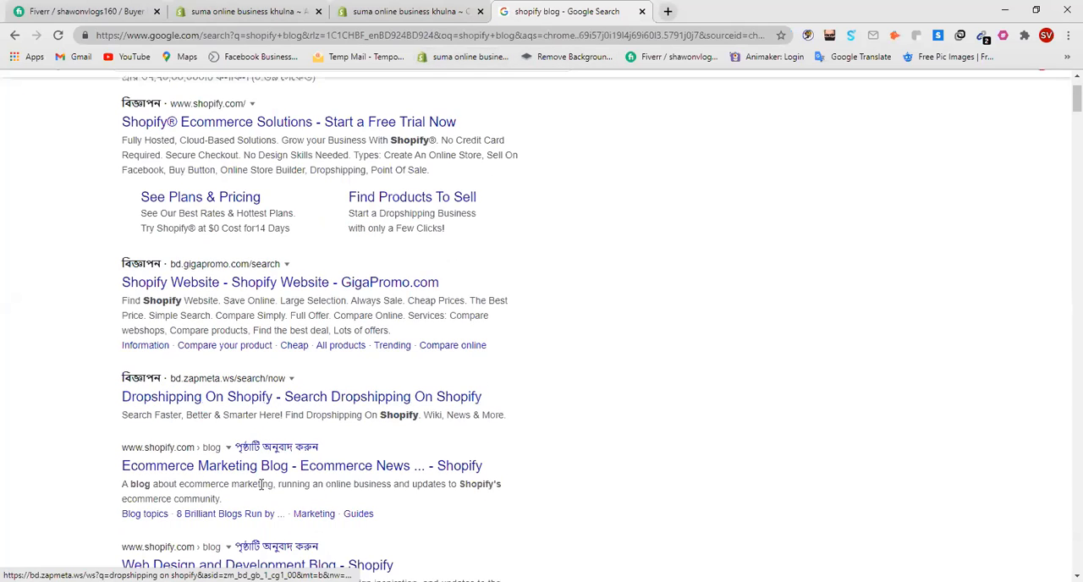
scroll(318, 484, "down", 2)
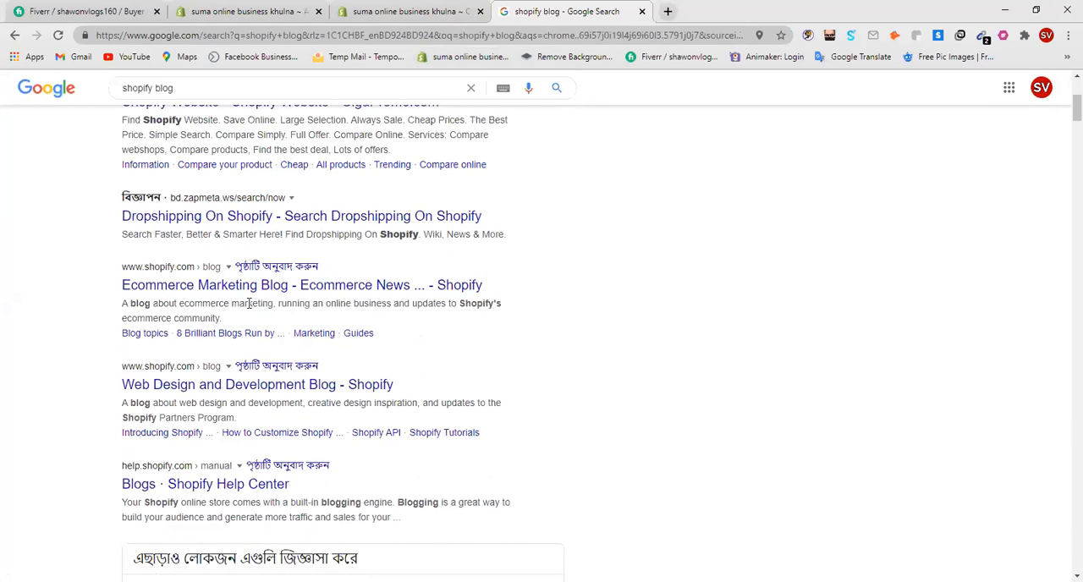
Step: Open Shopify's Ecommerce Marketing Blog from the results, skim its article list, and close the page
left_click(279, 288)
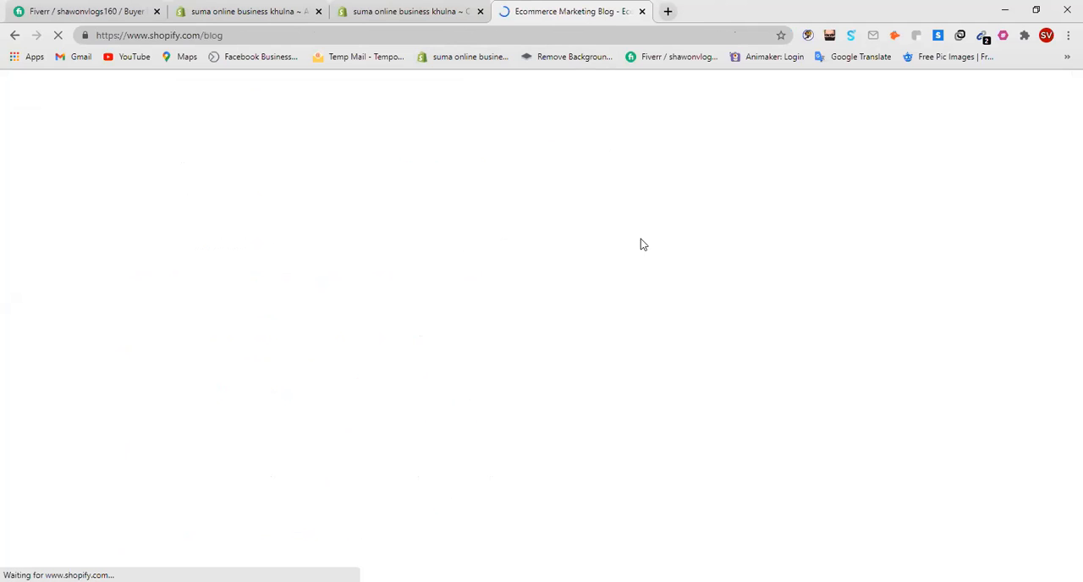
scroll(625, 249, "down", 4)
scroll(625, 249, "down", 8)
scroll(623, 252, "down", 5)
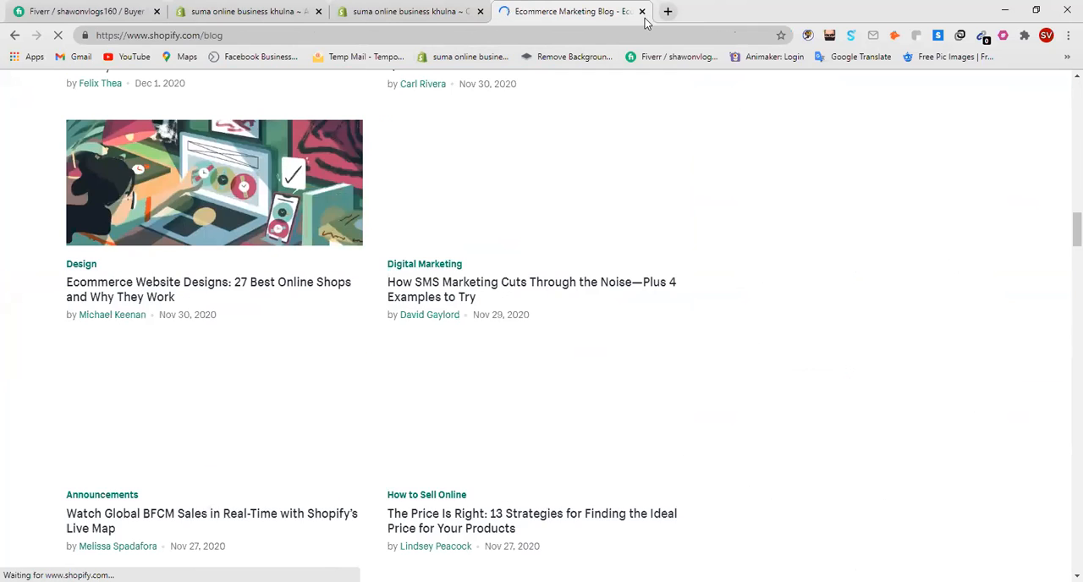
left_click(642, 11)
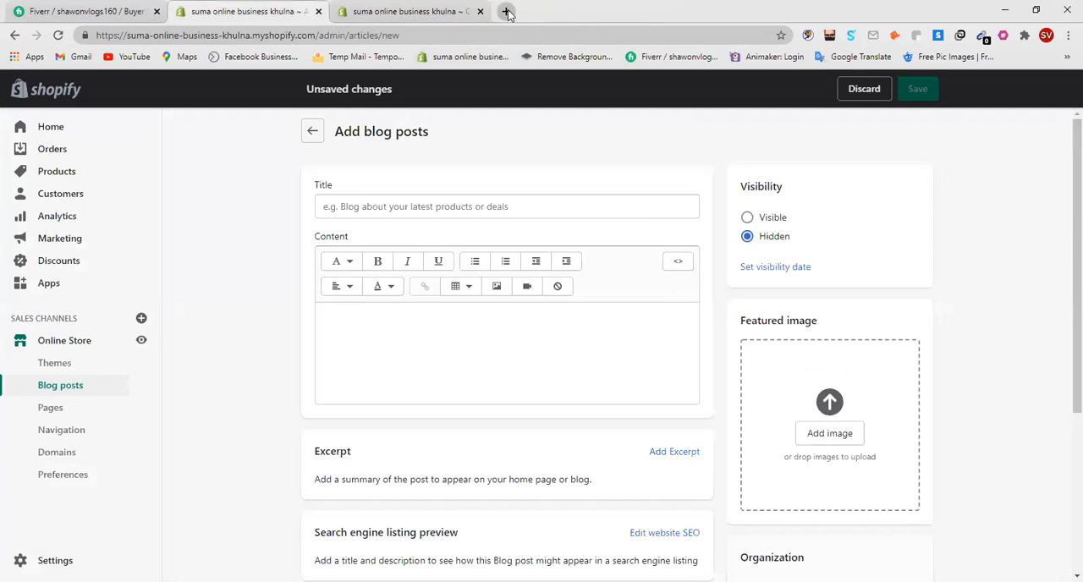
Step: Restore the browser window to a smaller size and run a Google search for "shopify blog" in a new tab
left_click(506, 11)
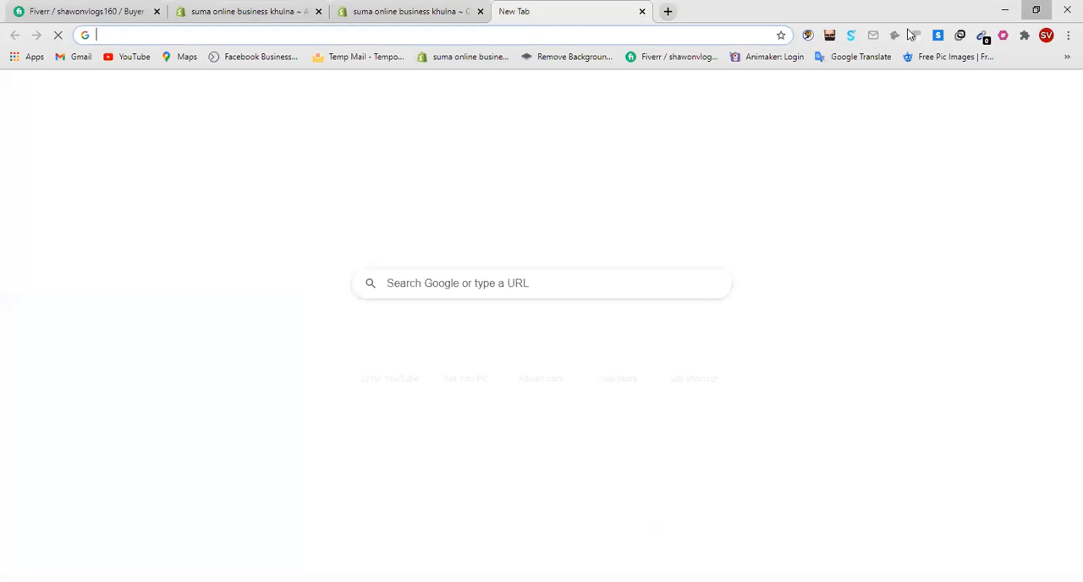
left_click(1039, 10)
left_click(544, 307)
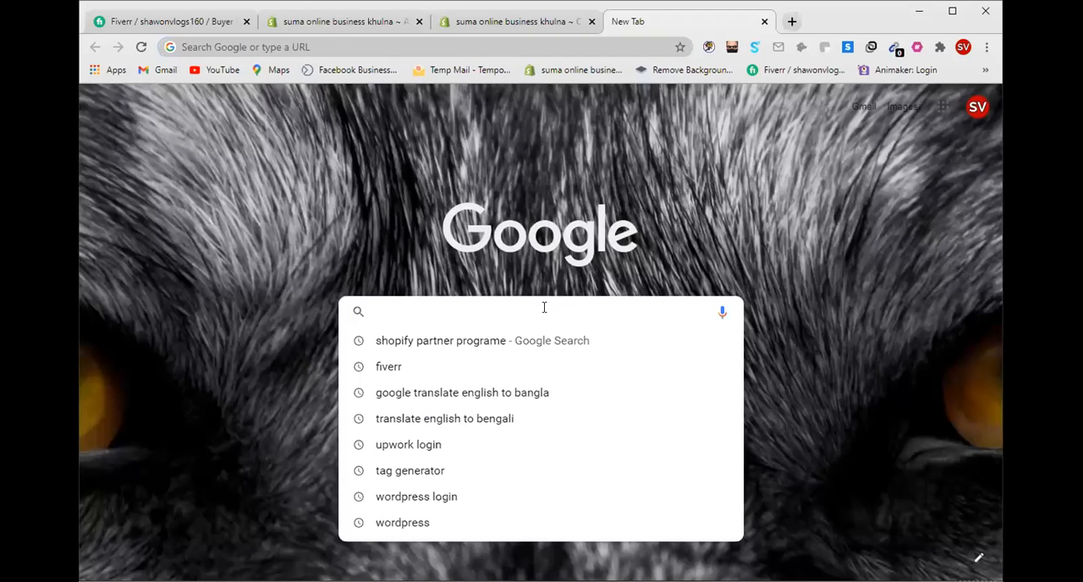
type("Shopi")
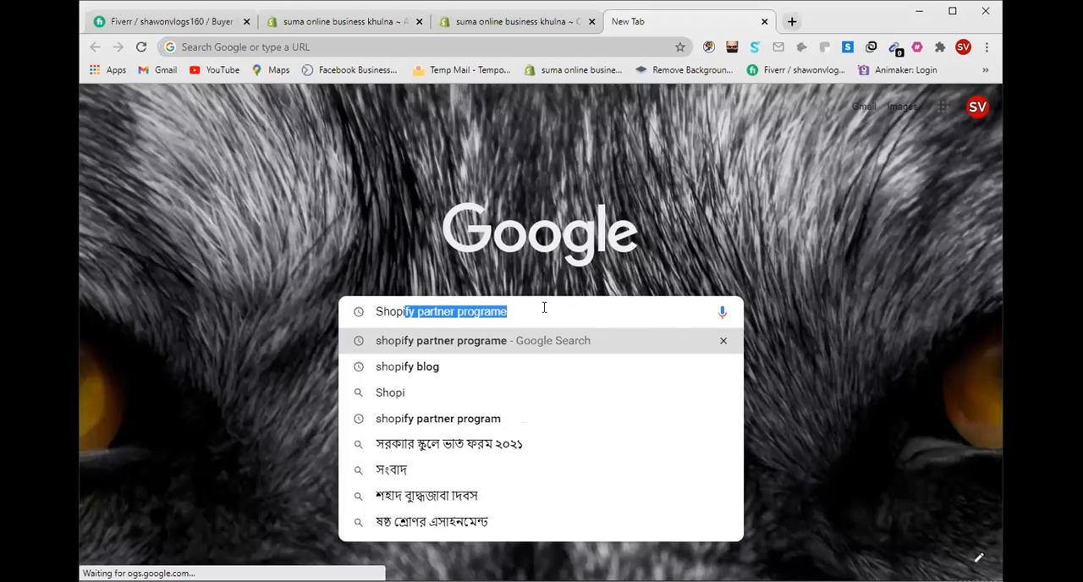
type("fy")
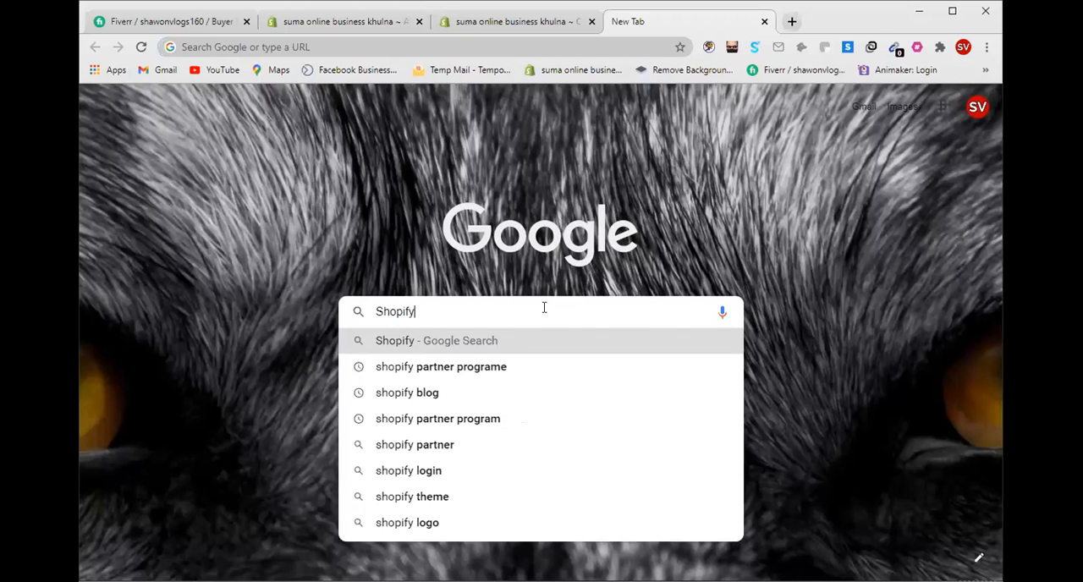
left_click(537, 392)
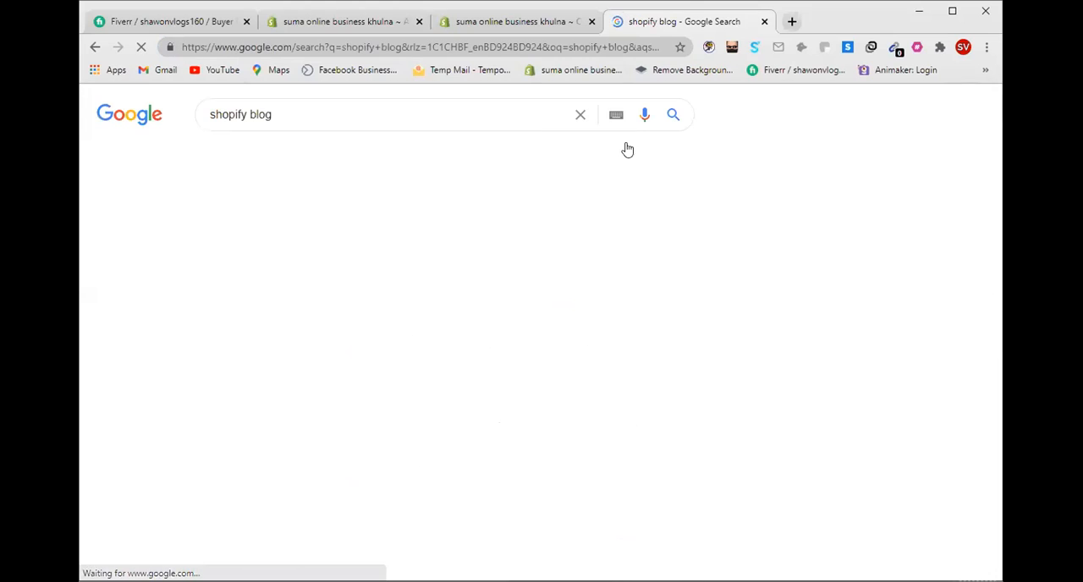
Step: Skim the "shopify blog" search results for sample blog content and close the results page
scroll(639, 318, "down", 8)
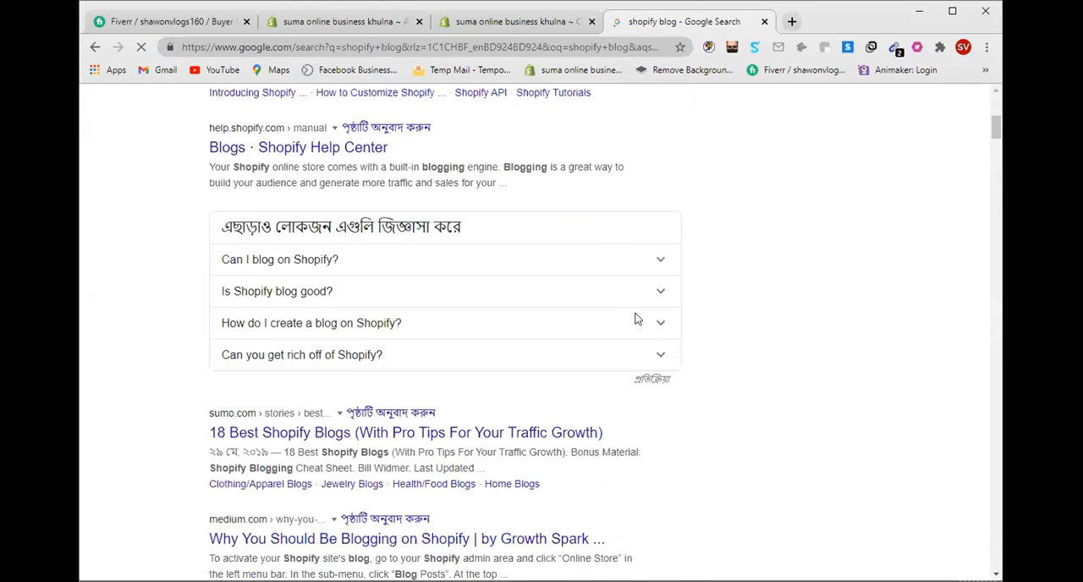
scroll(651, 325, "down", 10)
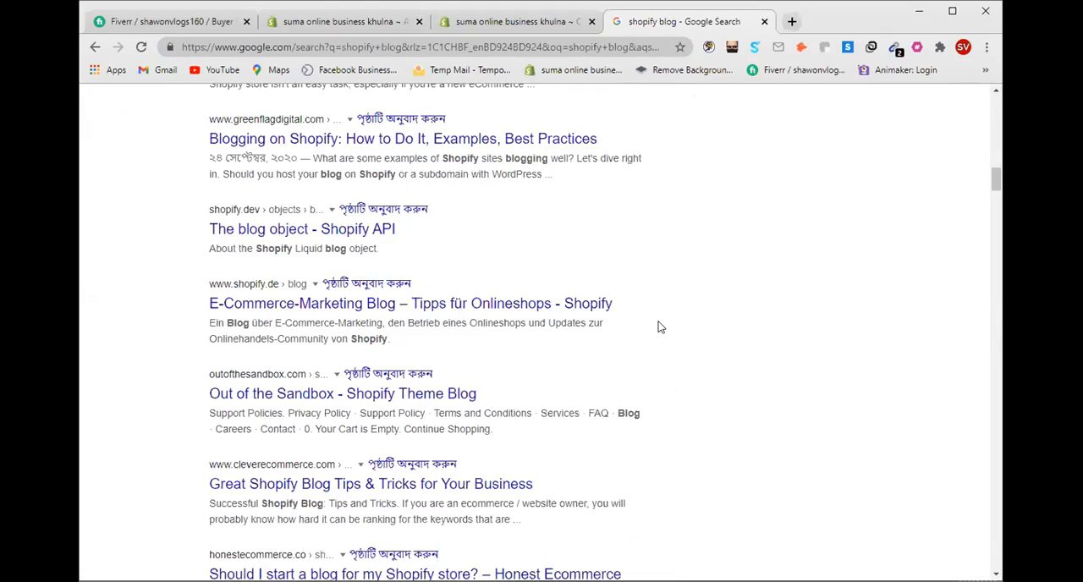
scroll(660, 326, "down", 15)
scroll(659, 326, "down", 15)
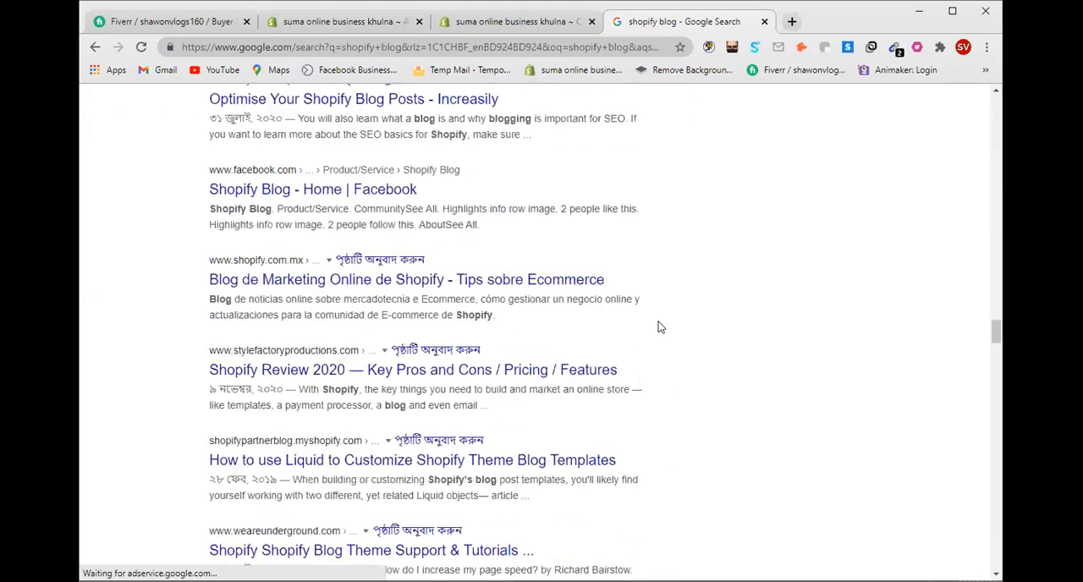
scroll(658, 321, "down", 12)
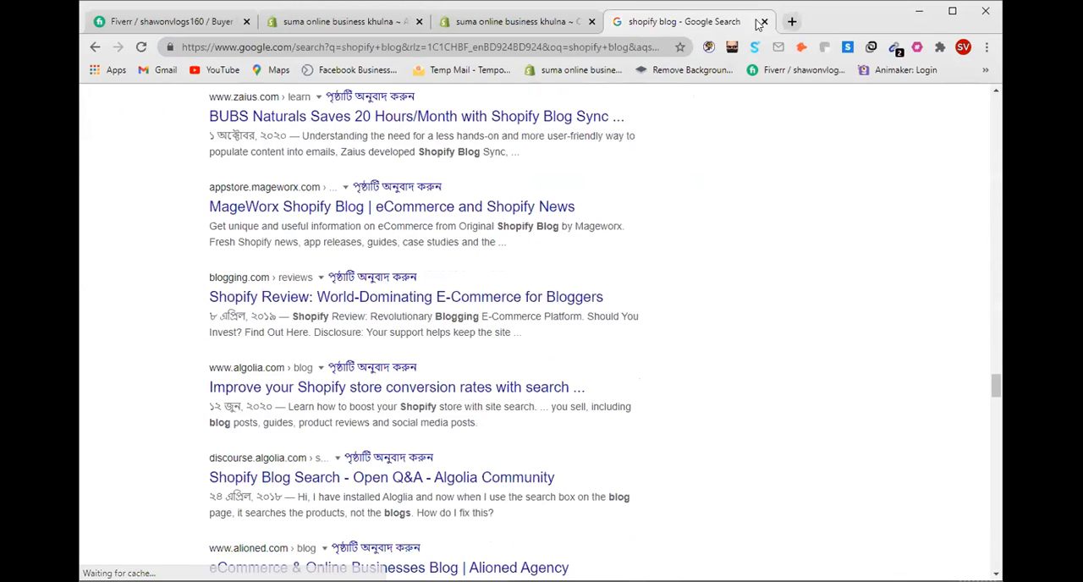
left_click(763, 21)
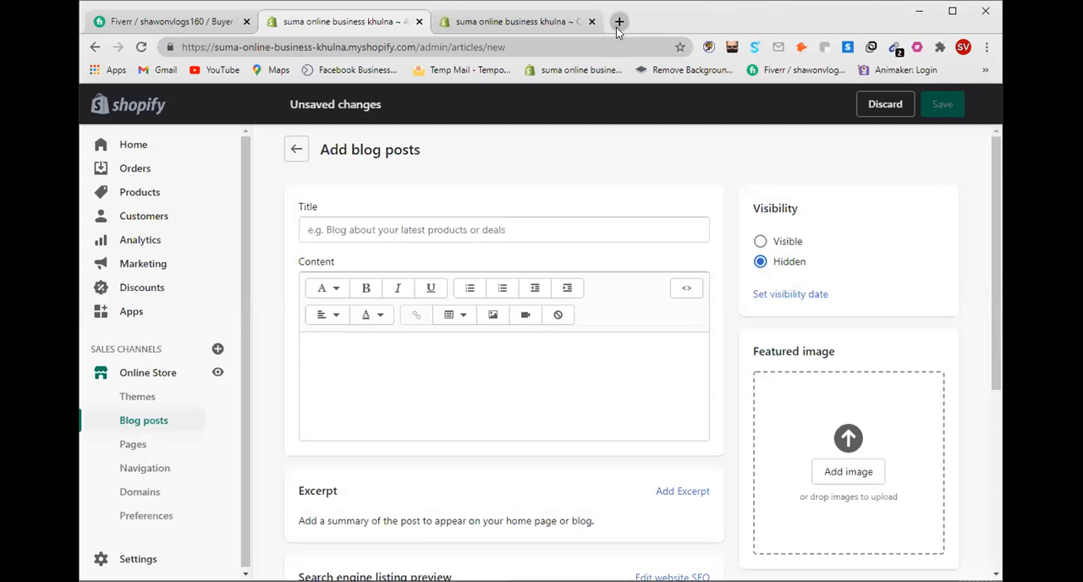
Step: Search Google for "About shopify" in a new tab, skim the results, and open the Shopify logo's image results
left_click(618, 22)
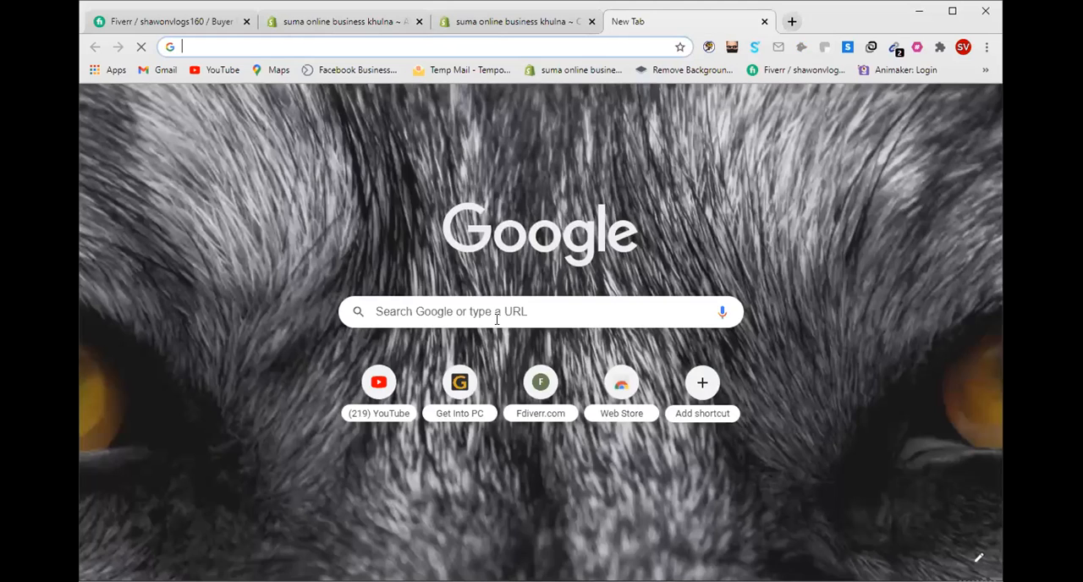
left_click(503, 310)
type("Ab")
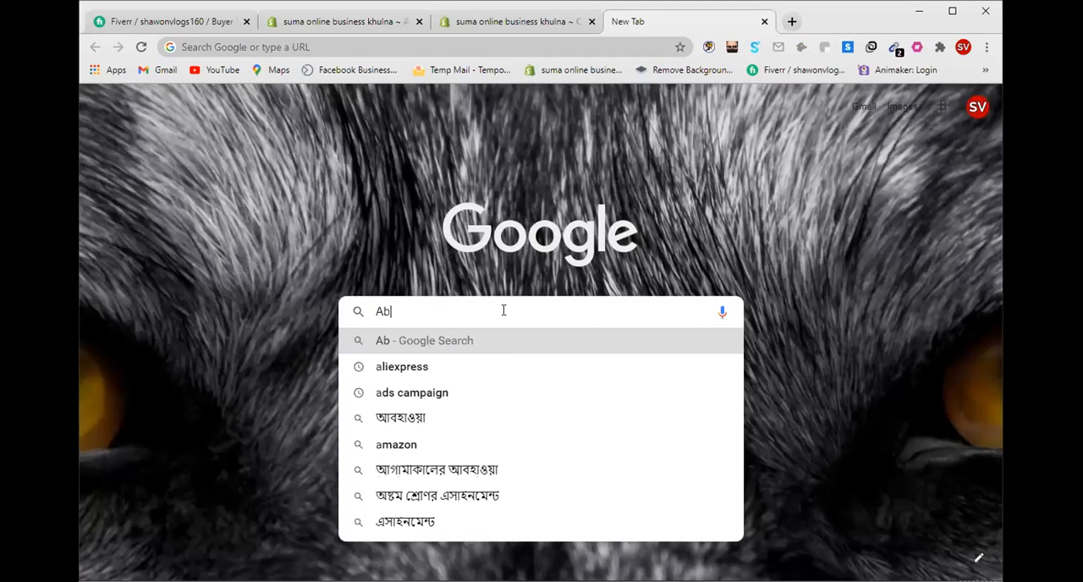
type("out s")
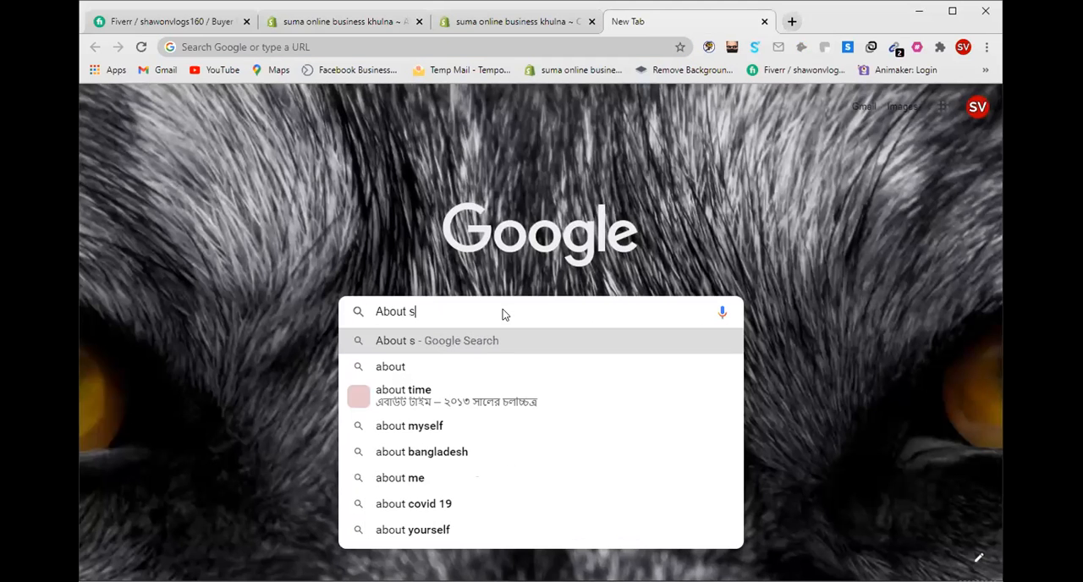
type("hopify")
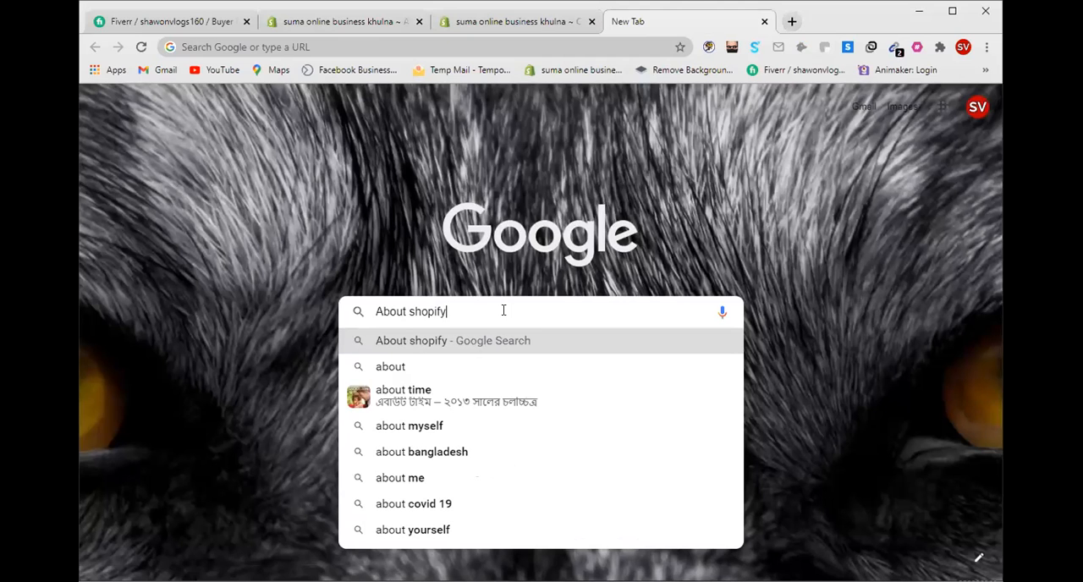
key("Return")
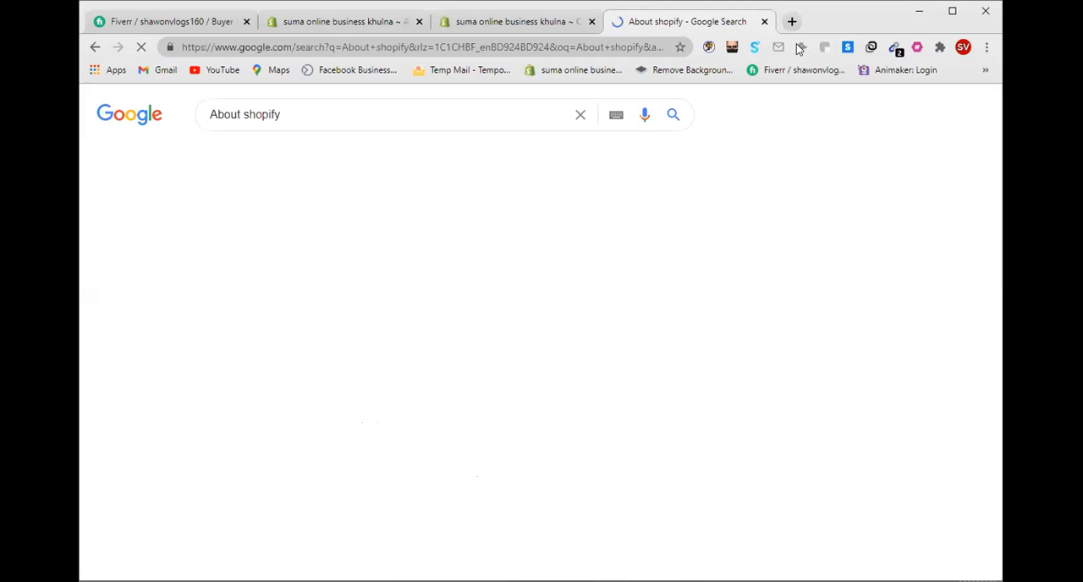
scroll(407, 273, "down", 2)
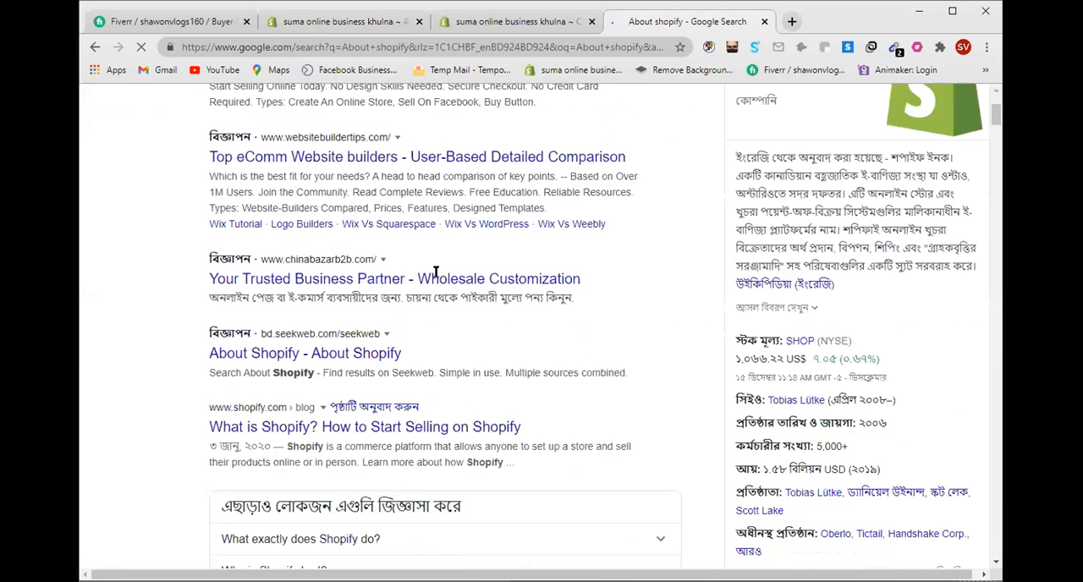
scroll(553, 258, "up", 2)
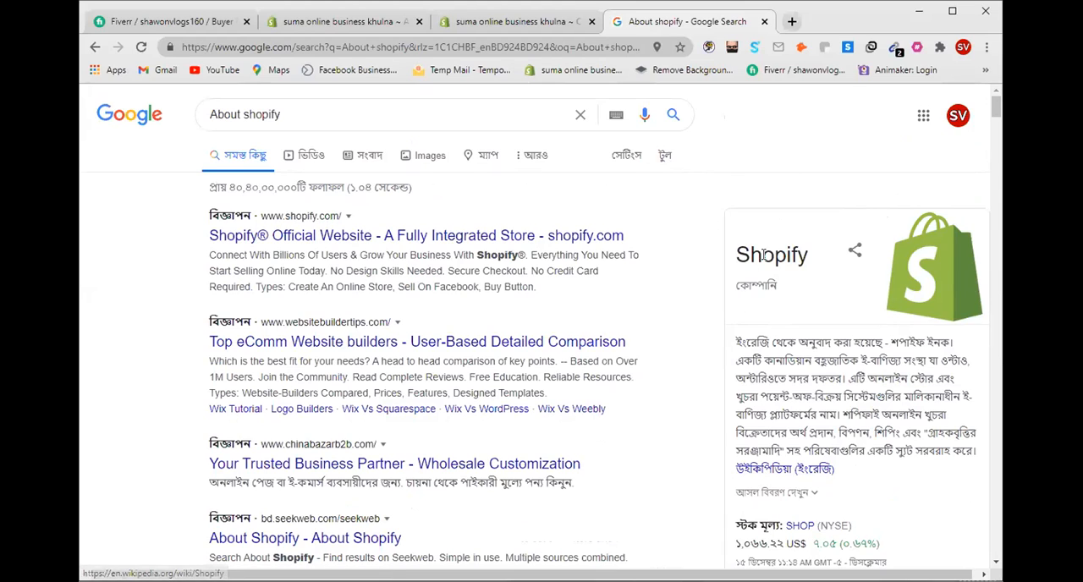
left_click(903, 264)
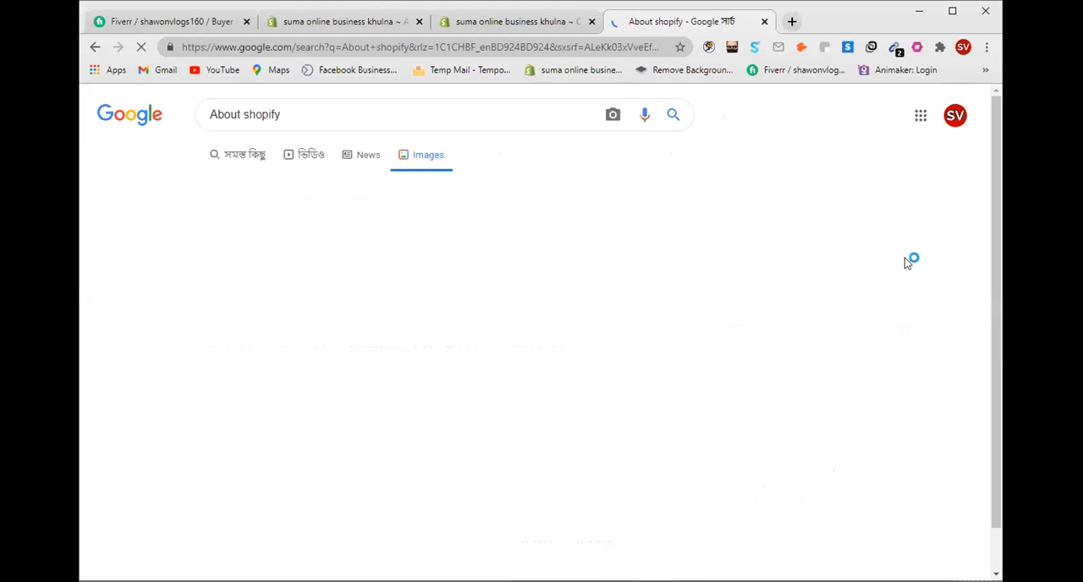
scroll(567, 302, "down", 2)
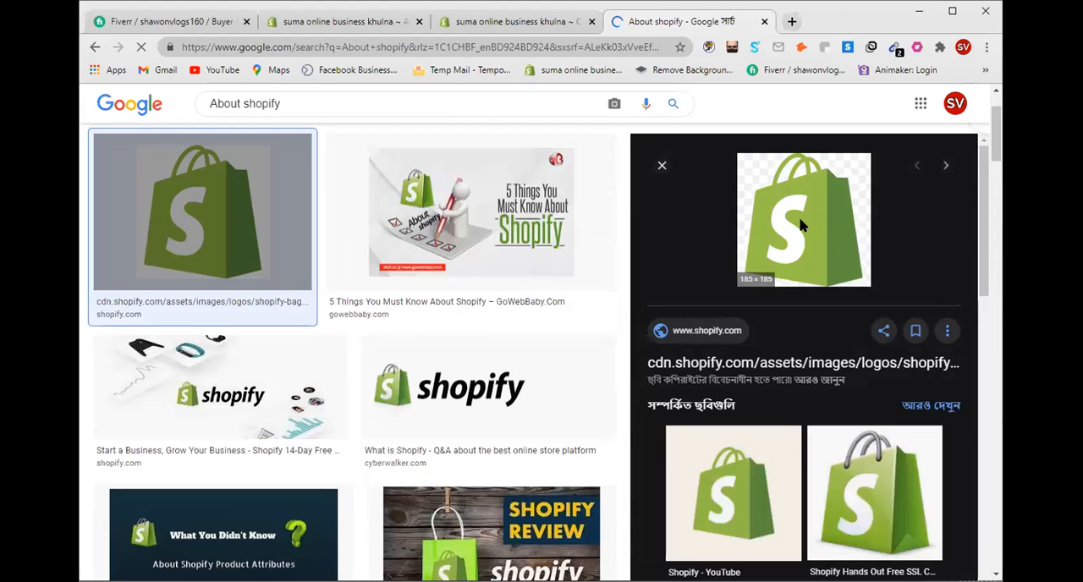
left_click(797, 233)
right_click(803, 223)
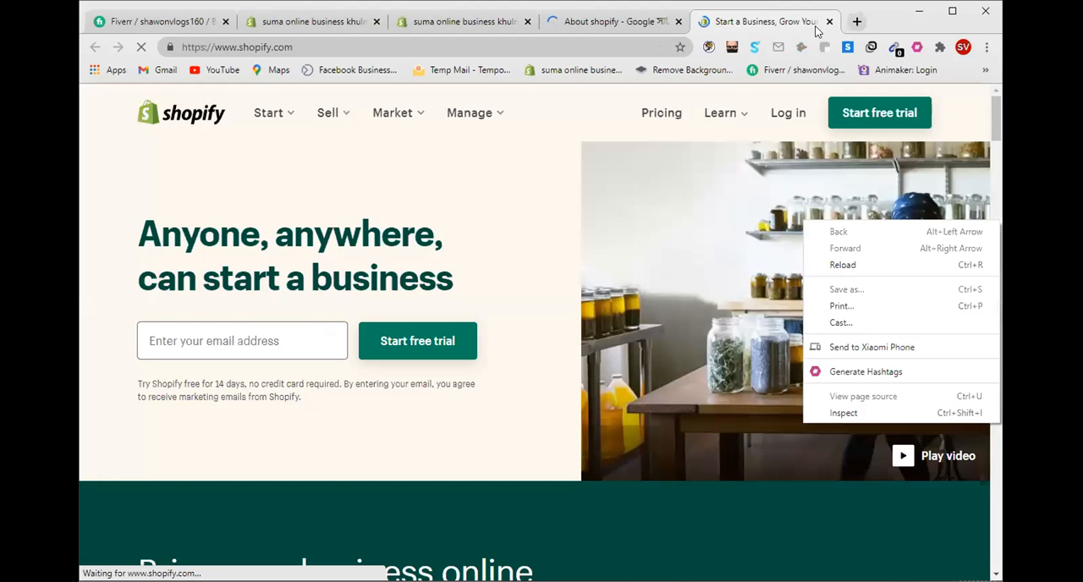
left_click(829, 21)
left_click(830, 21)
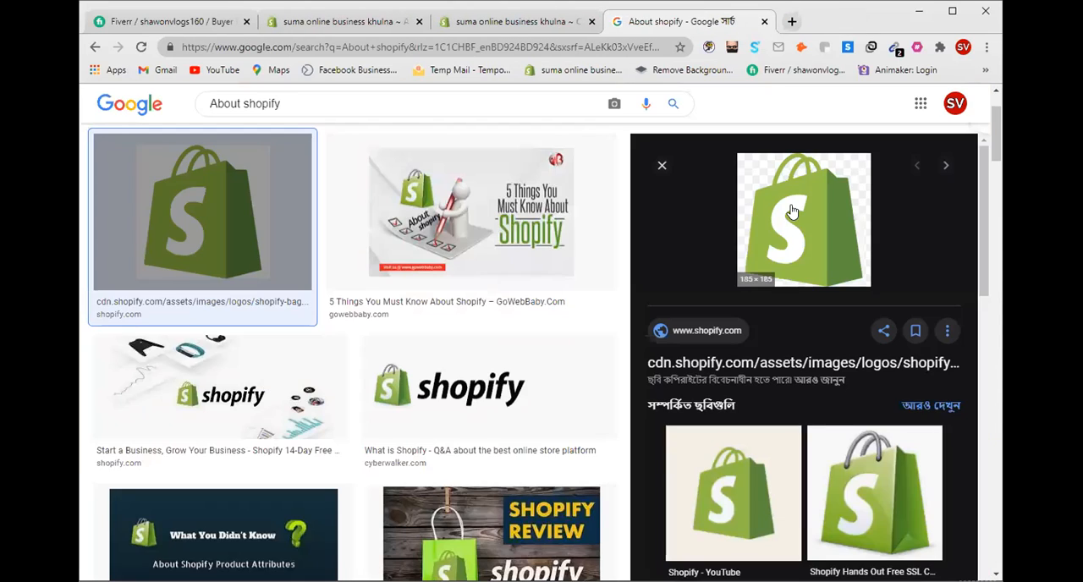
right_click(792, 208)
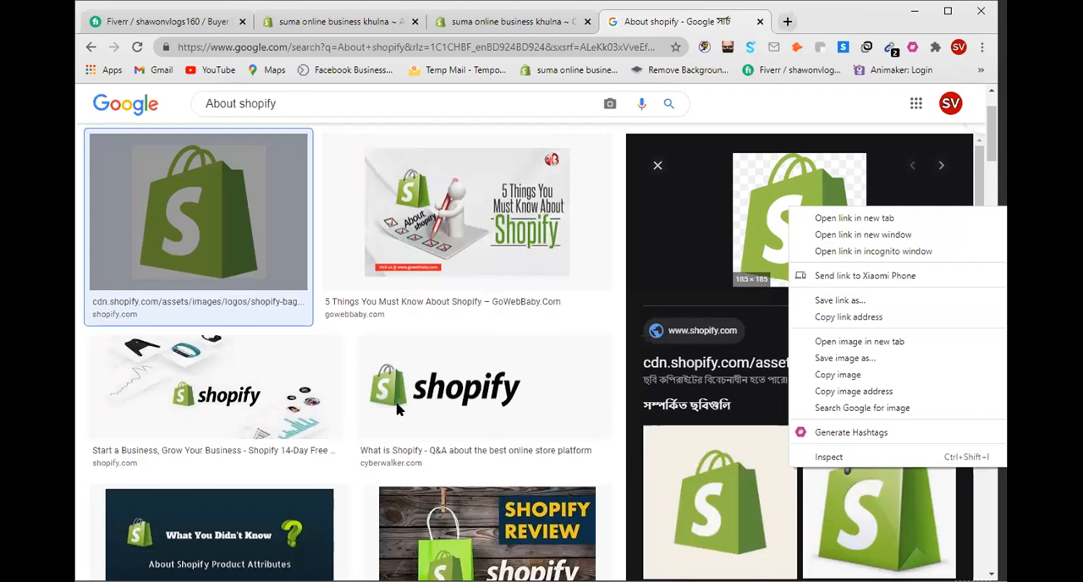
Step: Open the related "Shopify - YouTube" logo image and save it to the Desktop as a JPEG named images
left_click(703, 524)
left_click(707, 525)
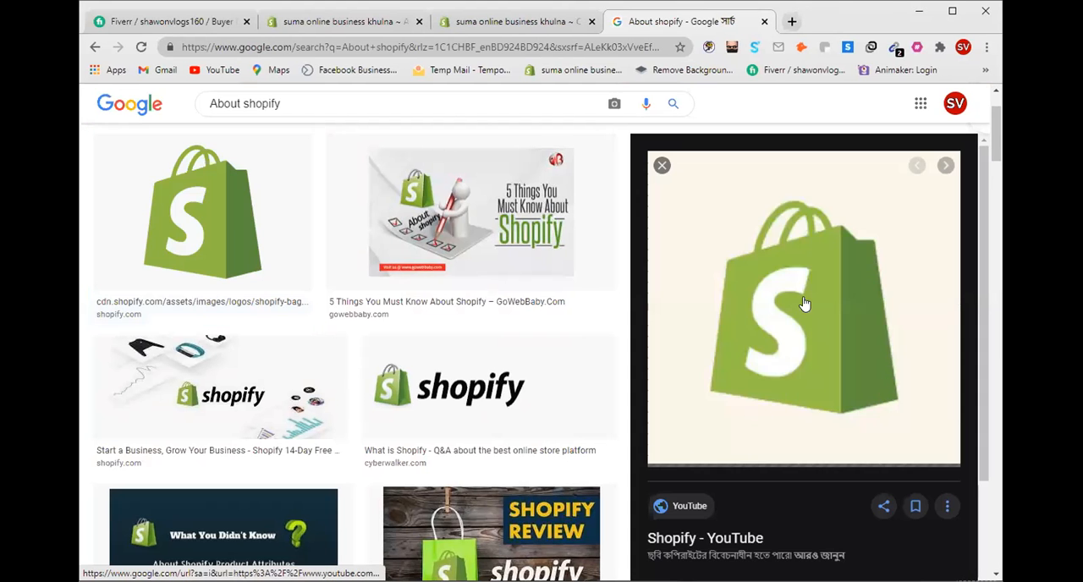
right_click(771, 264)
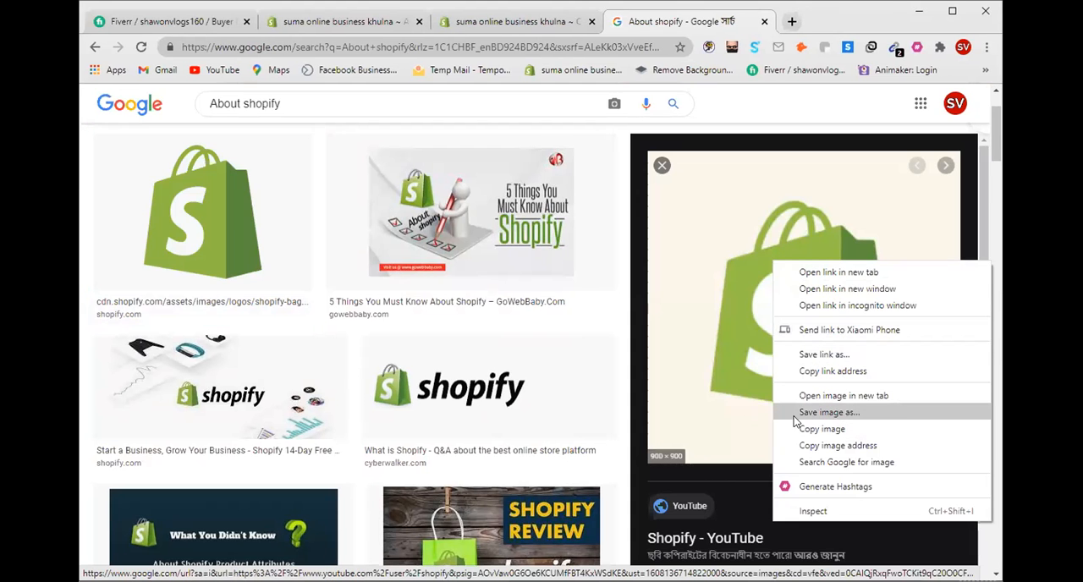
left_click(837, 413)
left_click(838, 414)
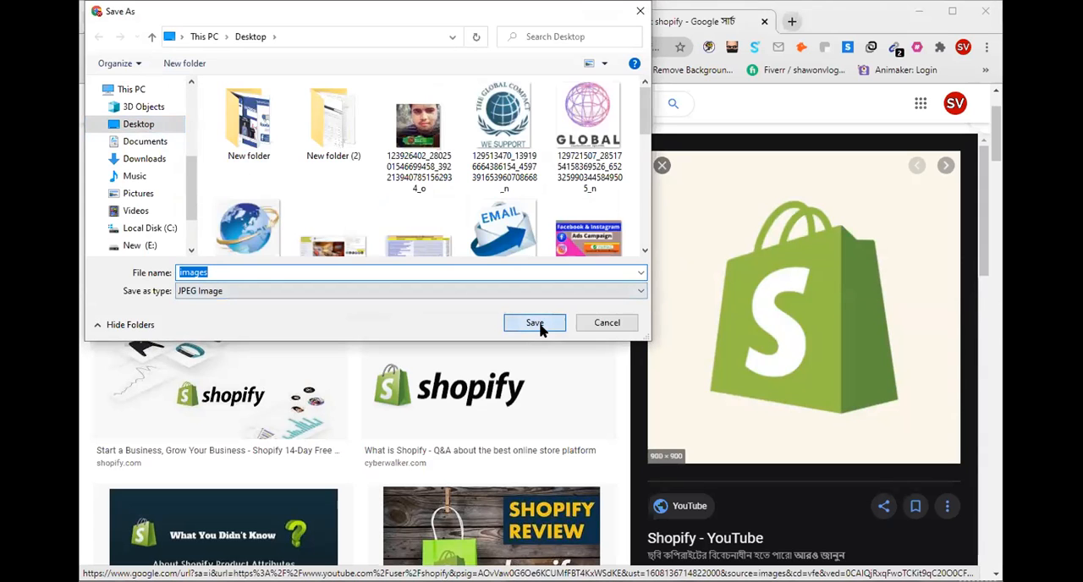
left_click(534, 323)
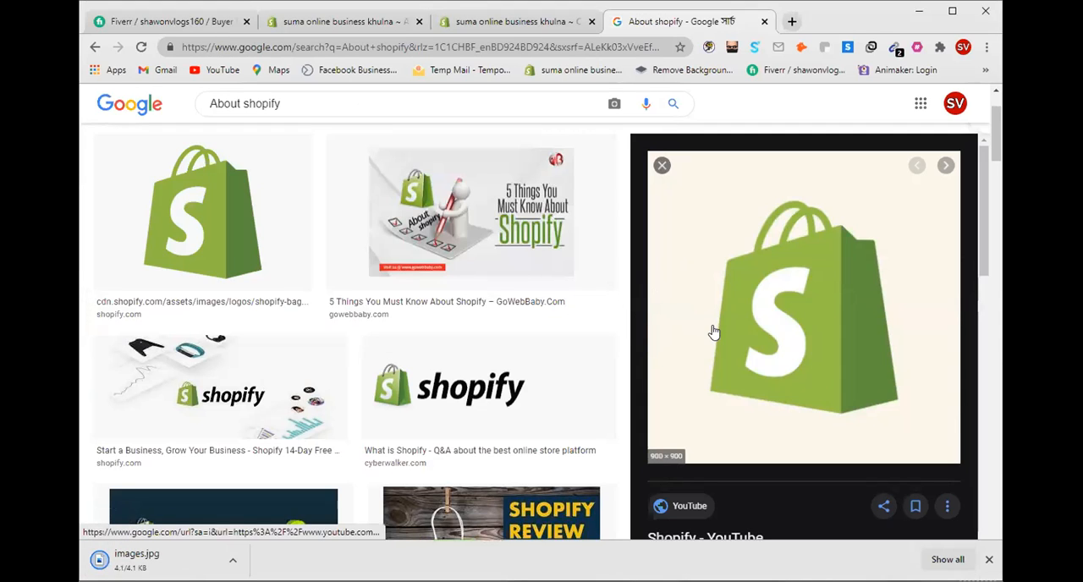
Step: Return to the "About shopify" web results and open the English Wikipedia article on Shopify
scroll(569, 174, "up", 2)
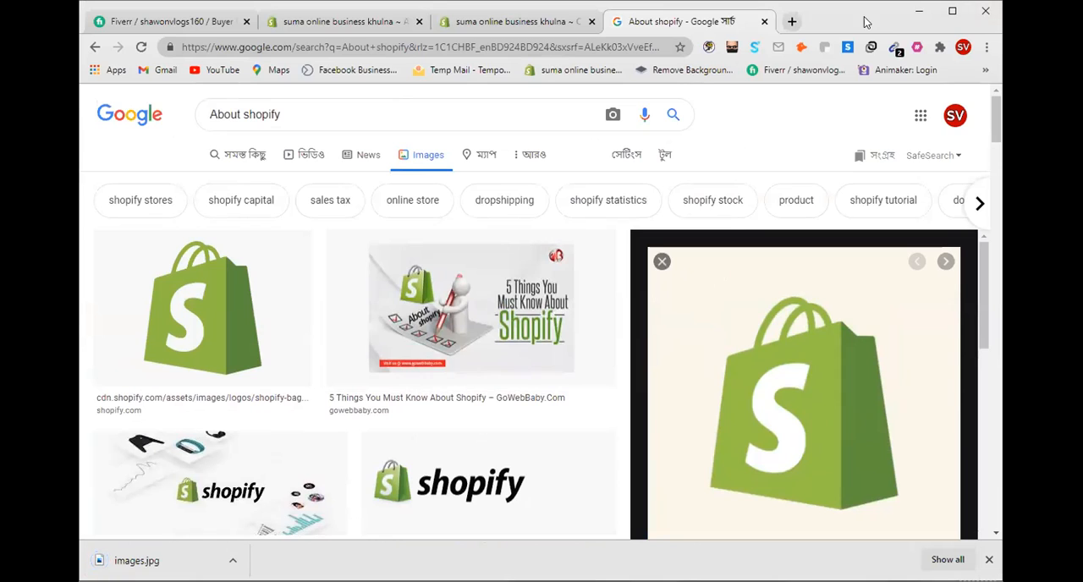
left_click(93, 51)
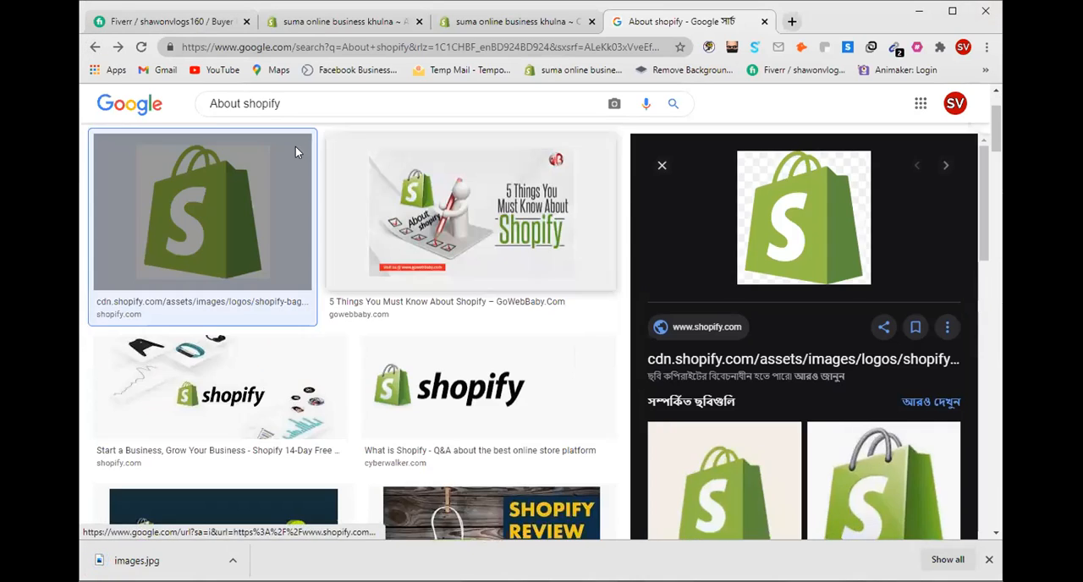
left_click(95, 47)
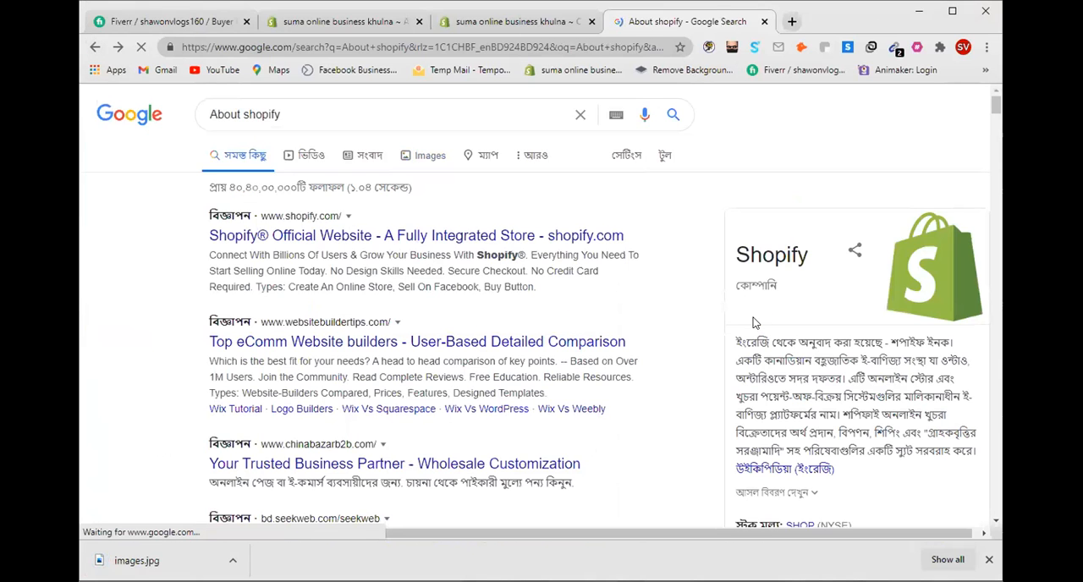
scroll(753, 318, "down", 2)
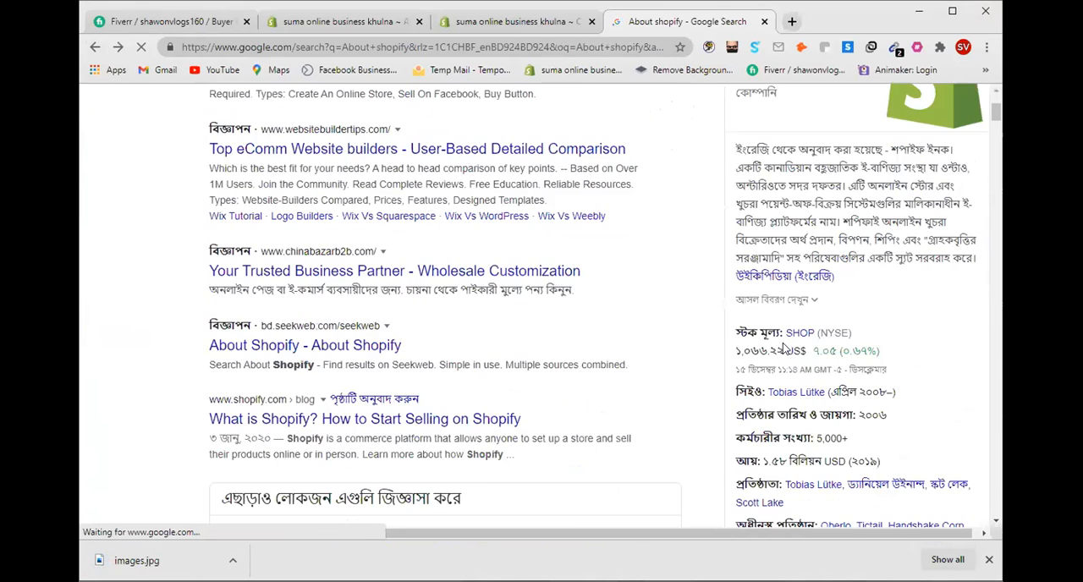
left_click(799, 285)
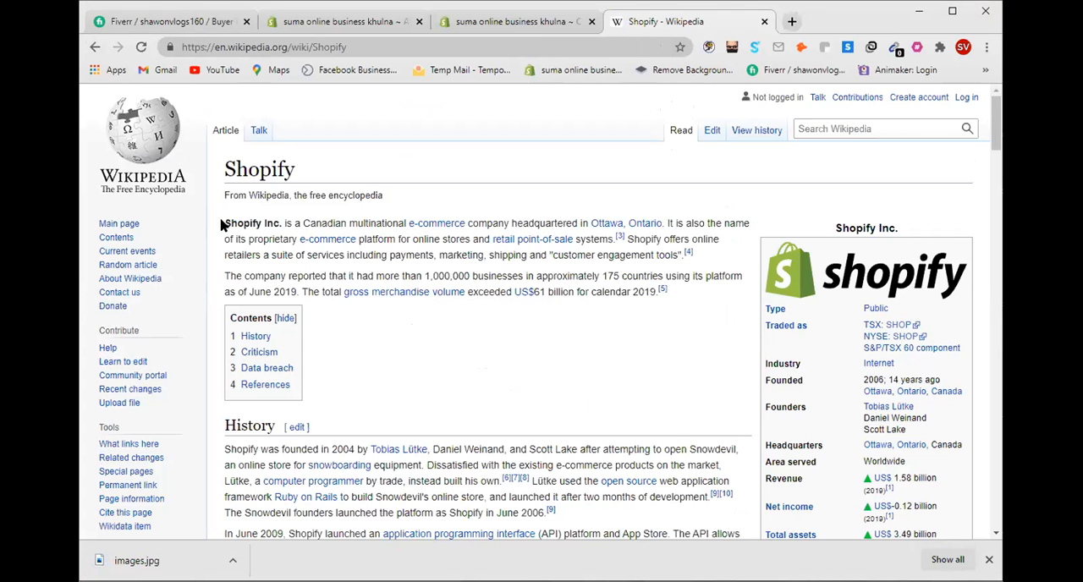
left_click_drag(225, 223, 668, 290)
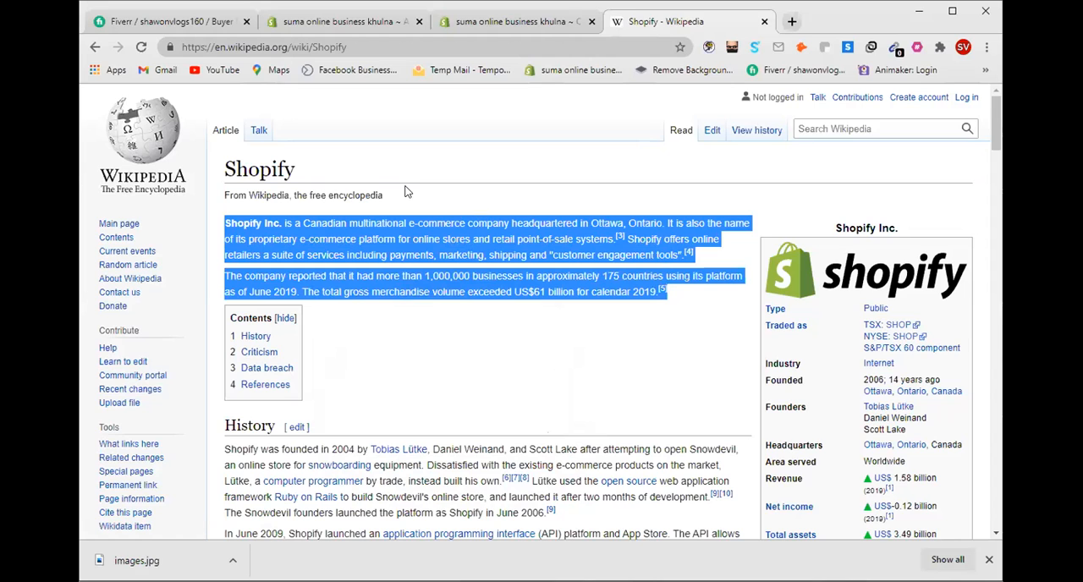
left_click(457, 370)
scroll(290, 319, "down", 3)
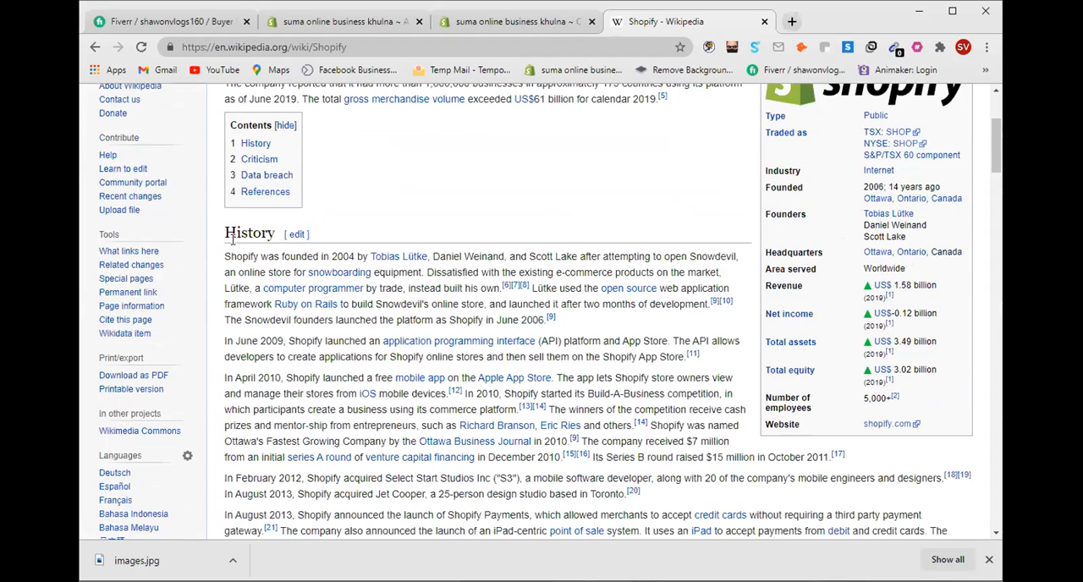
scroll(234, 240, "up", 3)
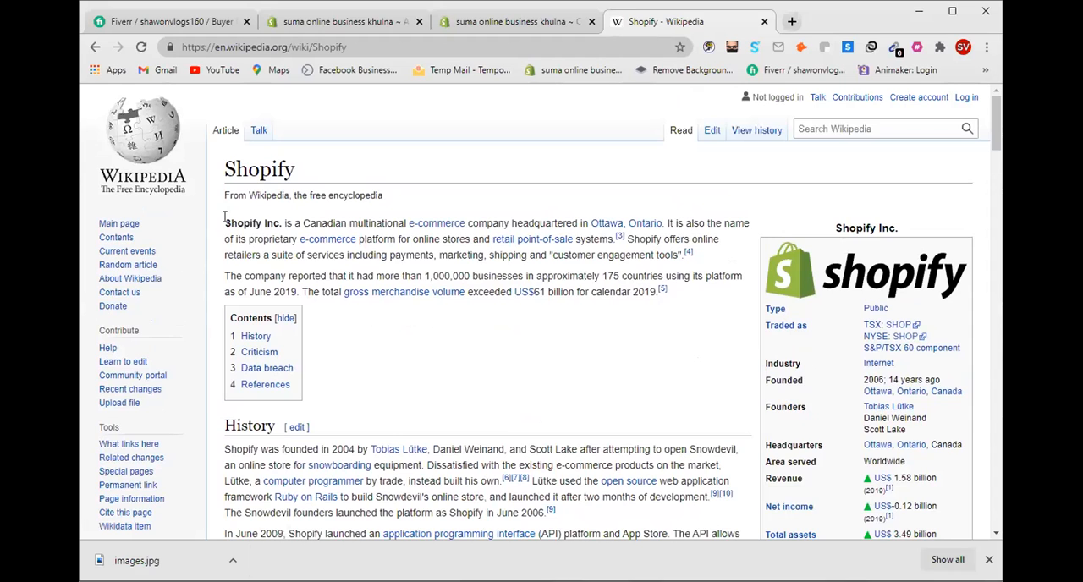
Step: Copy the opening paragraph of the Wikipedia article, from "Shopify Inc." through "customer engagement tools"
left_click_drag(225, 219, 682, 257)
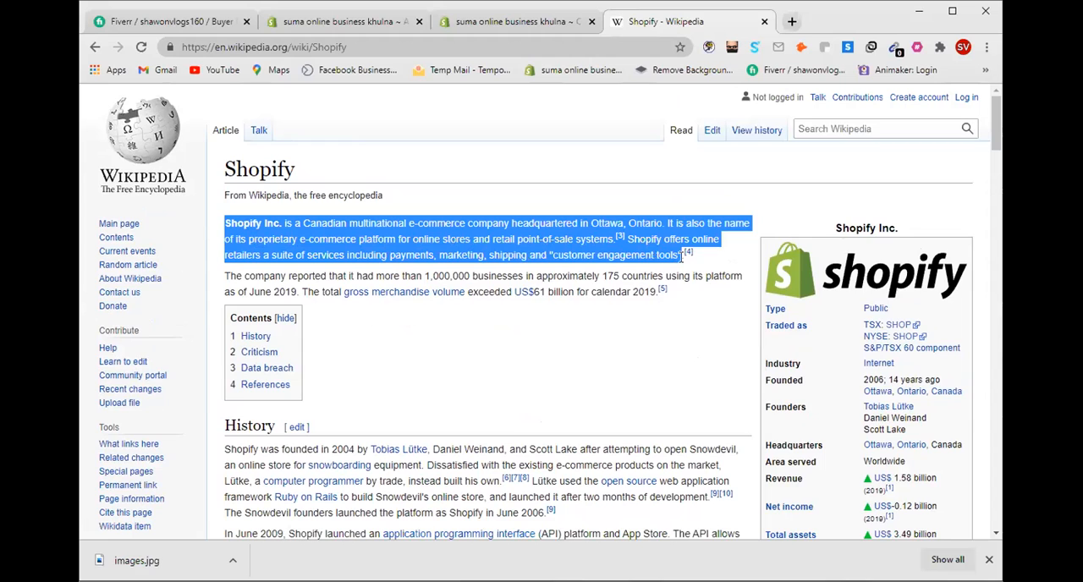
right_click(577, 235)
left_click(587, 246)
right_click(526, 231)
left_click(559, 243)
Step: Return to the new Shopify blog post and enter "Wha is Shopify?" as its title
left_click(332, 22)
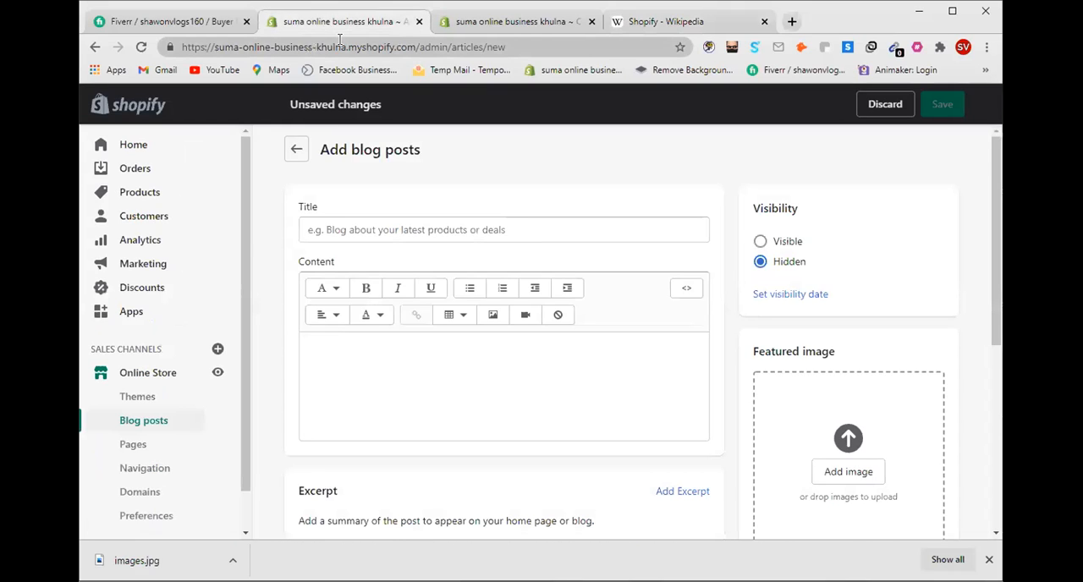
left_click(351, 230)
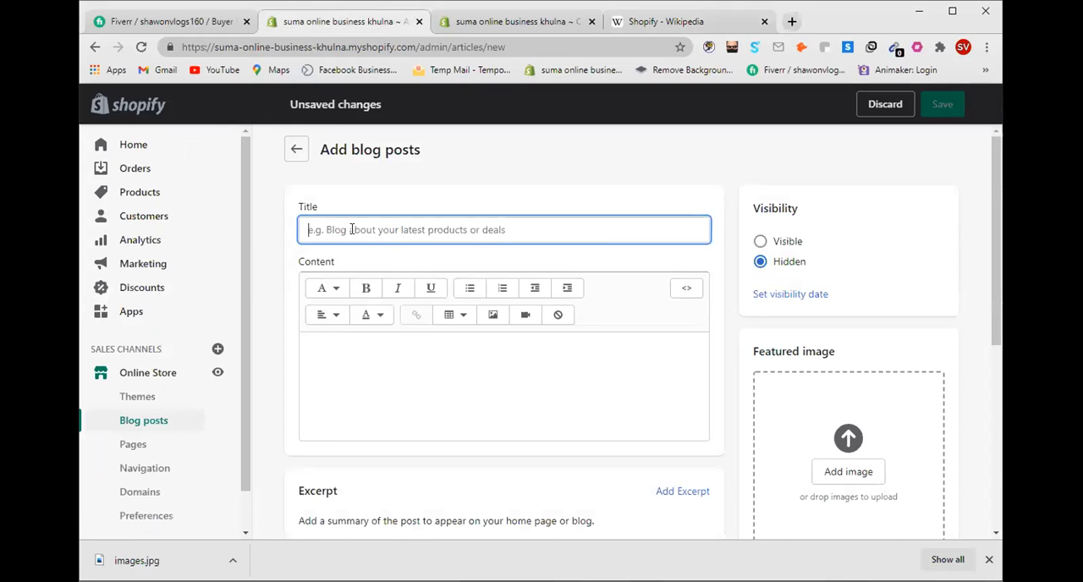
type("Wha is Shopify")
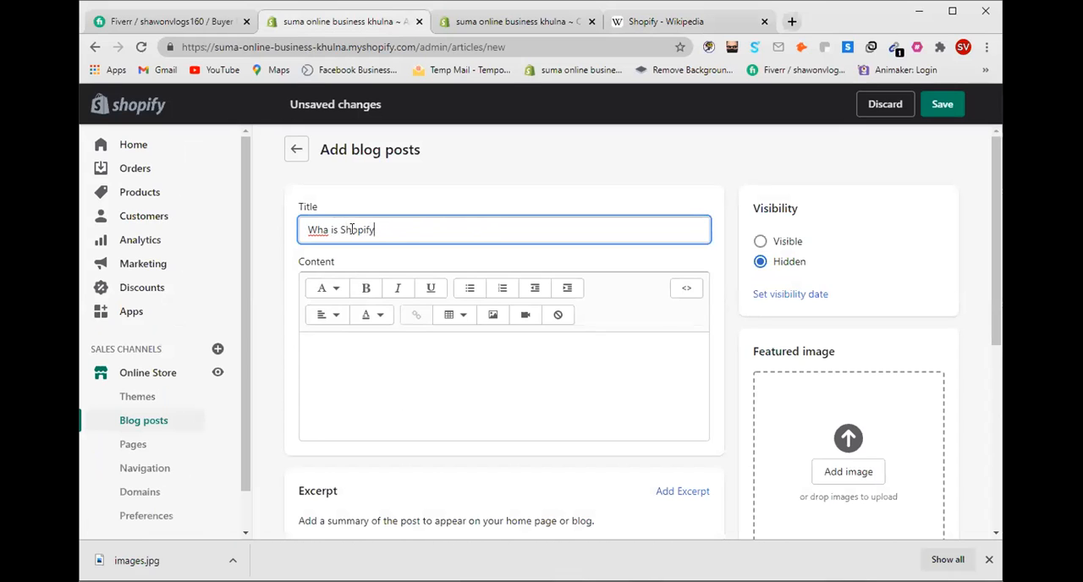
Step: Paste the copied Wikipedia paragraph into the blog post's content
left_click(320, 351)
right_click(306, 349)
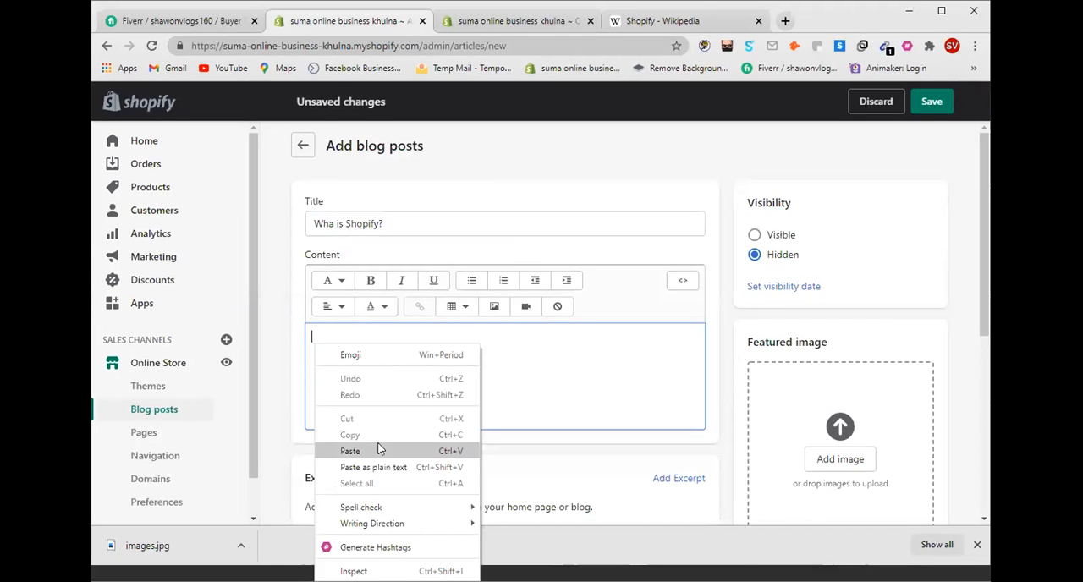
left_click(378, 447)
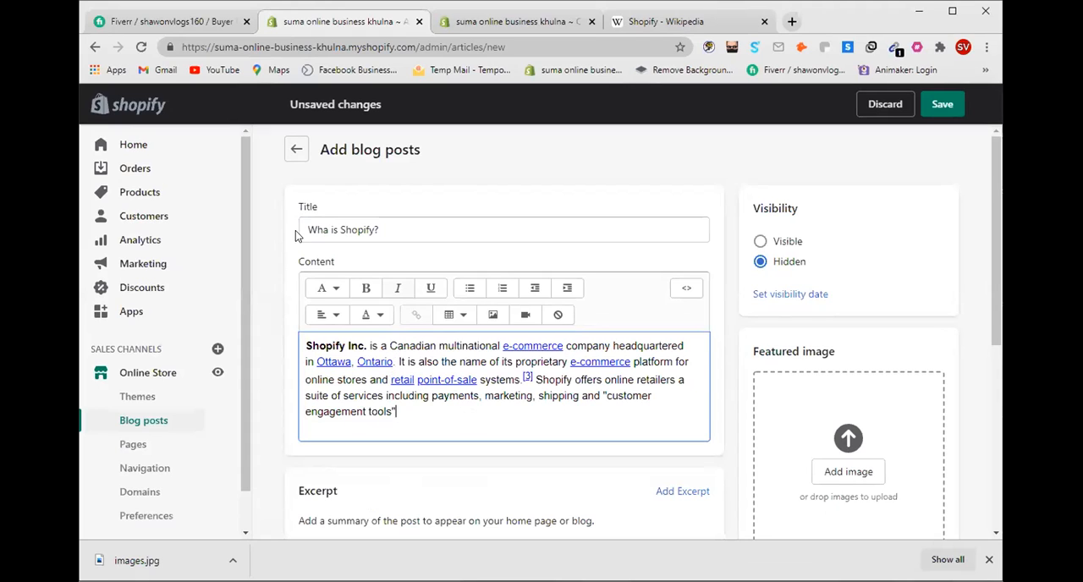
Step: Correct the blog post title to "What is Shopify?"
left_click(323, 229)
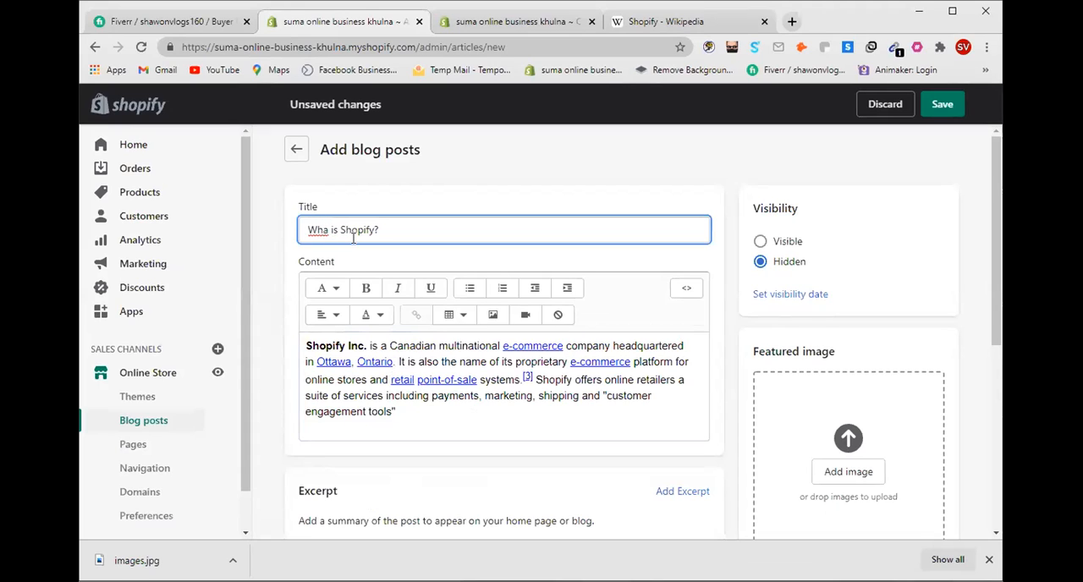
type("t")
left_click(408, 237)
Step: Upload the Shopify logo file "images" from the Desktop folder as the blog post's featured image
scroll(416, 419, "down", 1)
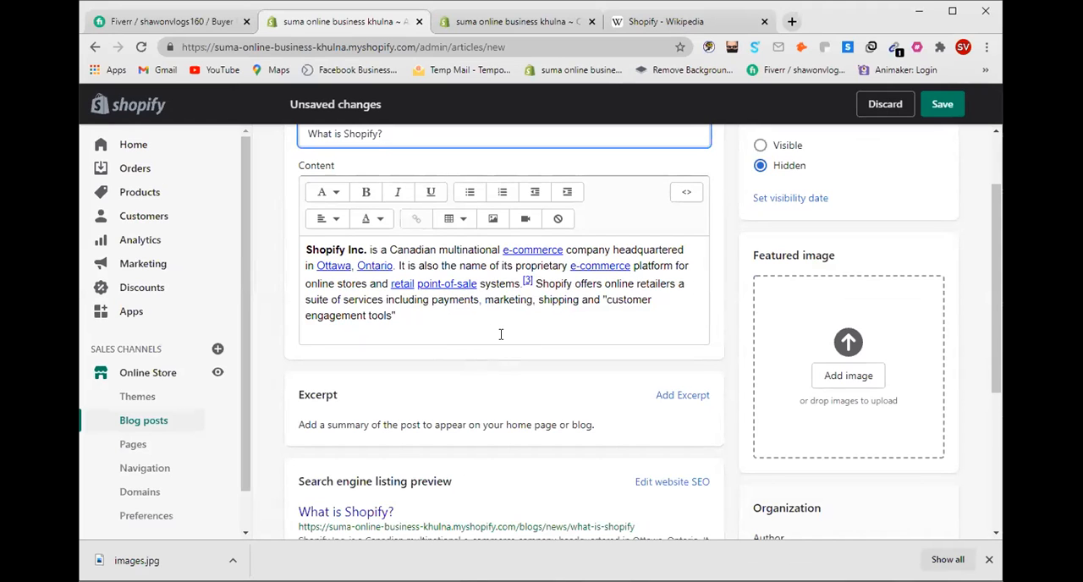
scroll(474, 332, "up", 1)
scroll(651, 440, "down", 1)
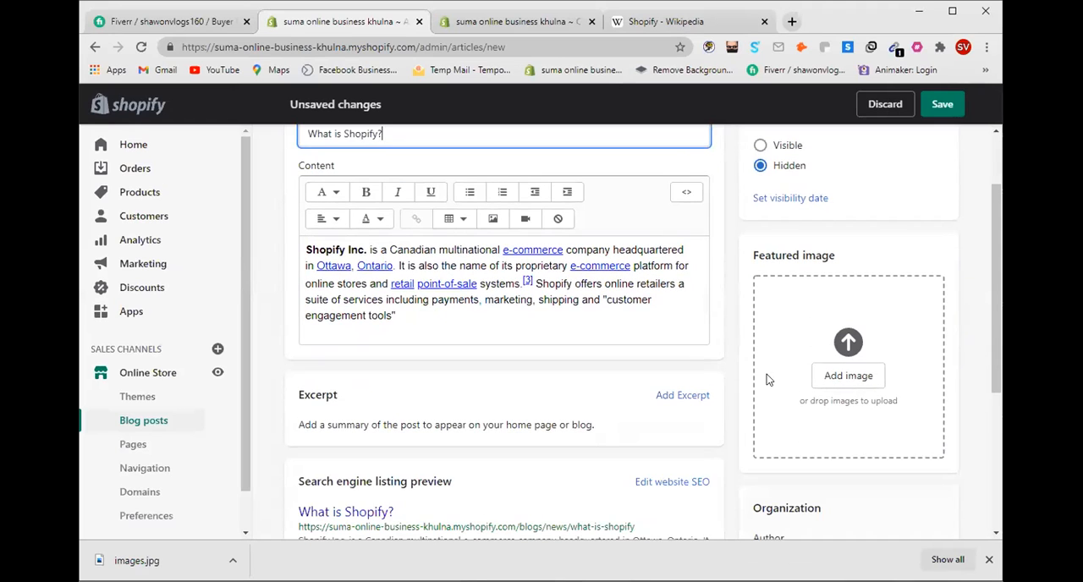
left_click(833, 383)
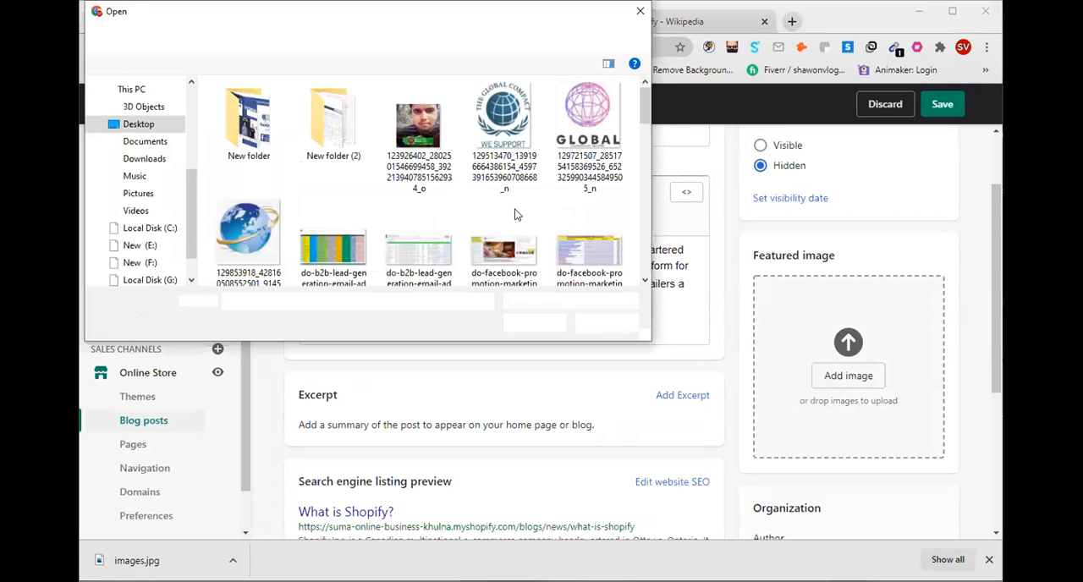
scroll(559, 188, "down", 8)
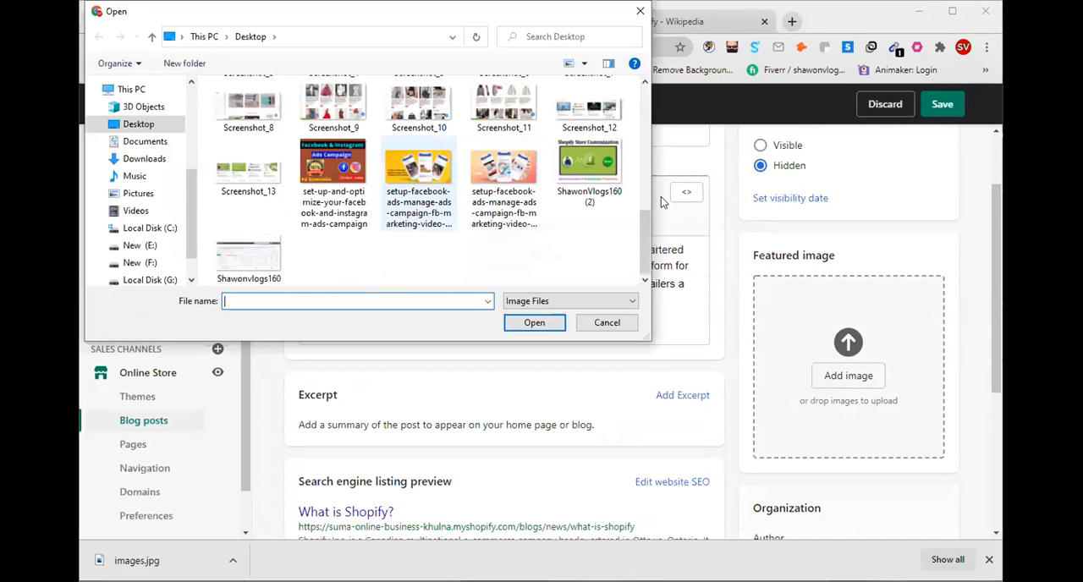
scroll(544, 197, "up", 2)
scroll(544, 198, "up", 3)
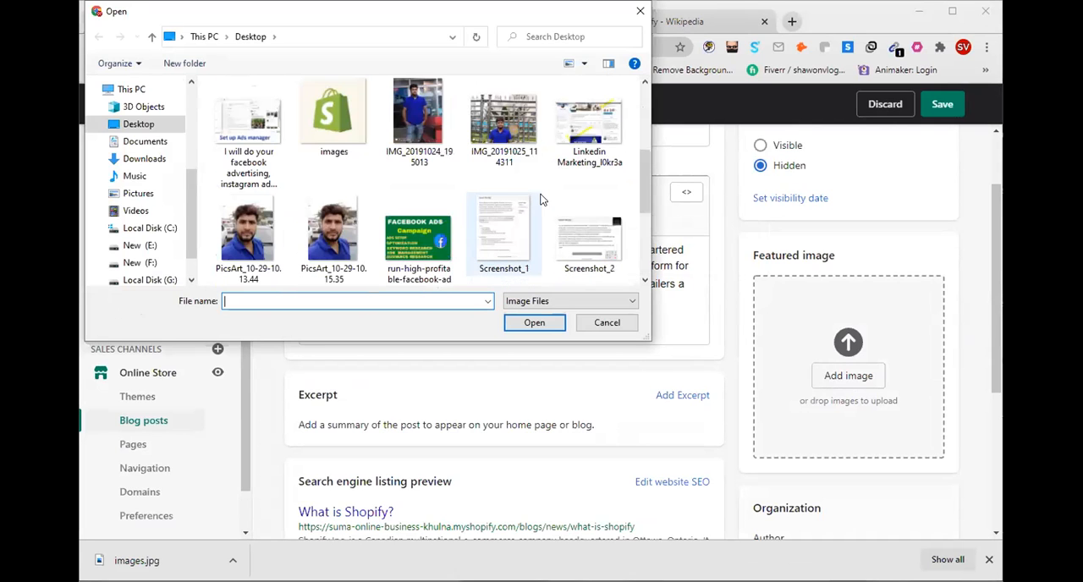
left_click(360, 148)
left_click(534, 322)
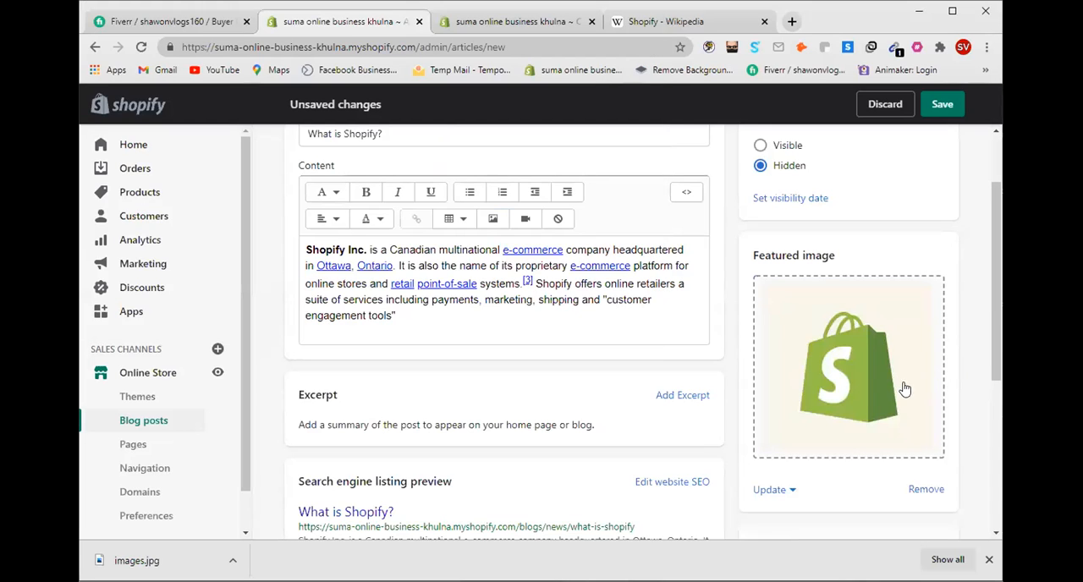
Step: Choose News as the post's blog and keep the existing author
scroll(838, 369, "down", 2)
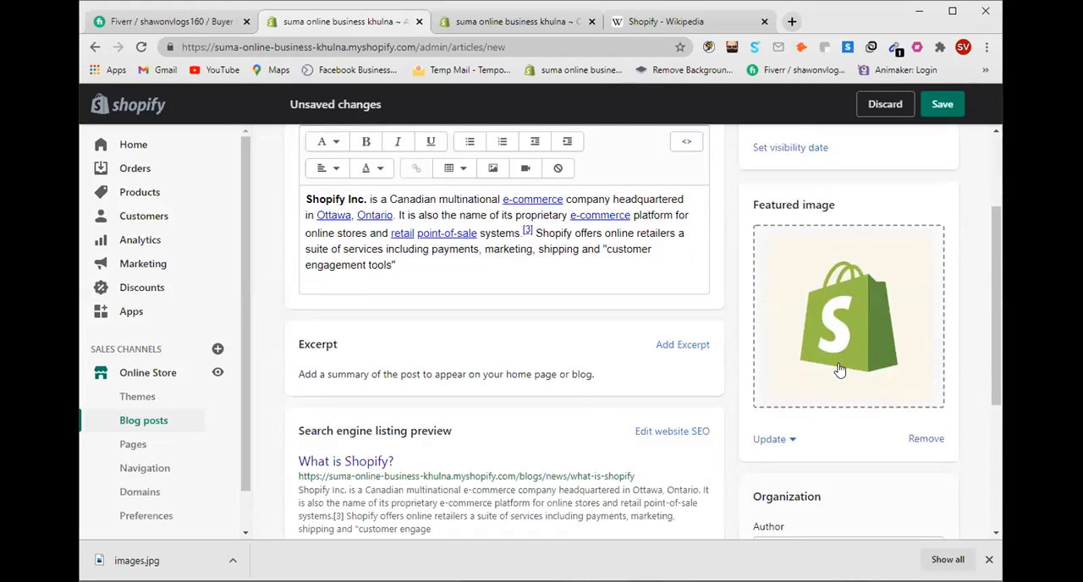
scroll(800, 409, "down", 1)
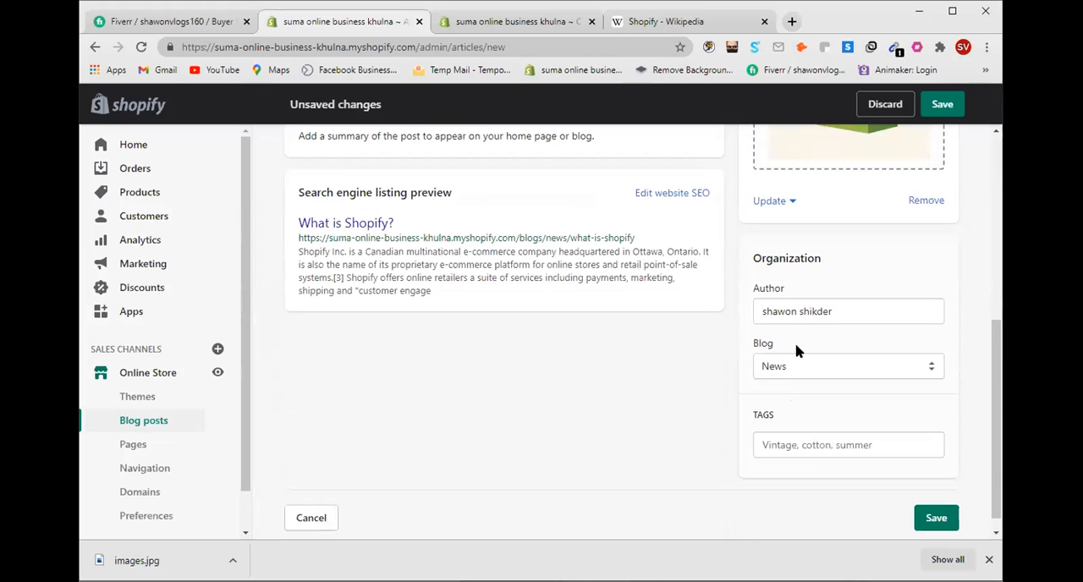
left_click(801, 370)
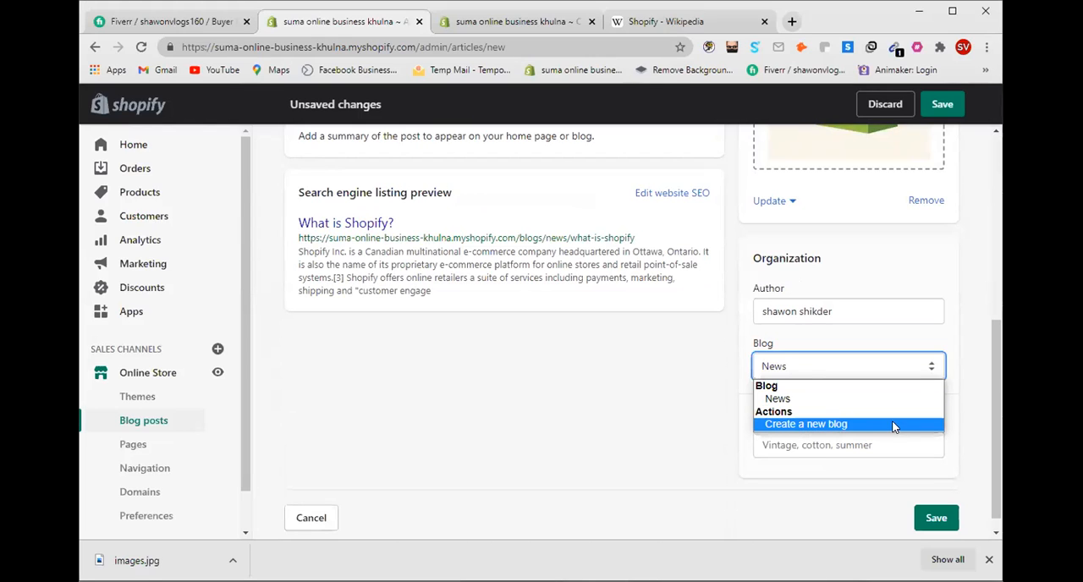
left_click(779, 398)
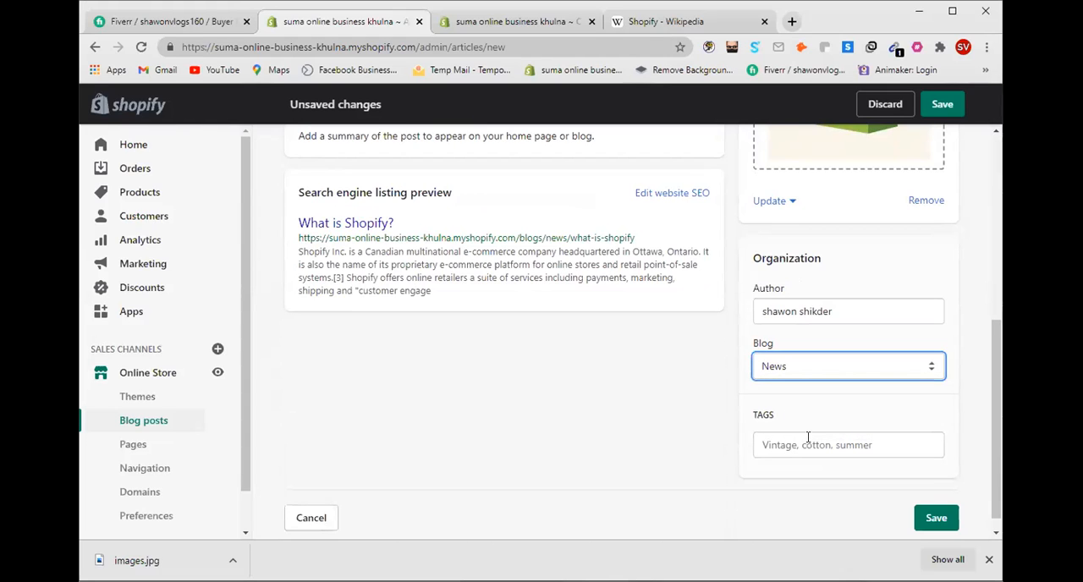
left_click(884, 306)
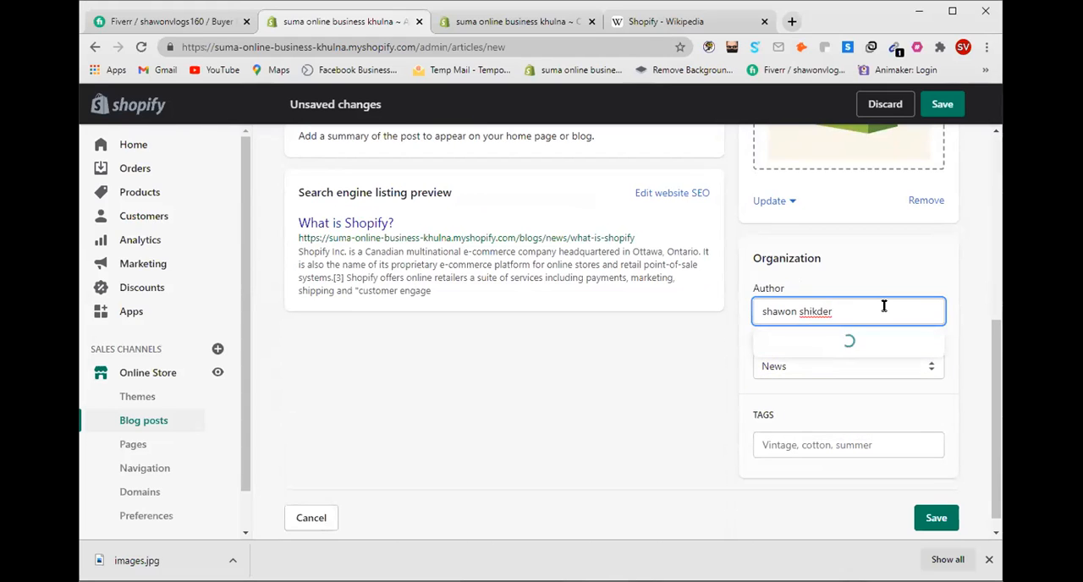
left_click(716, 385)
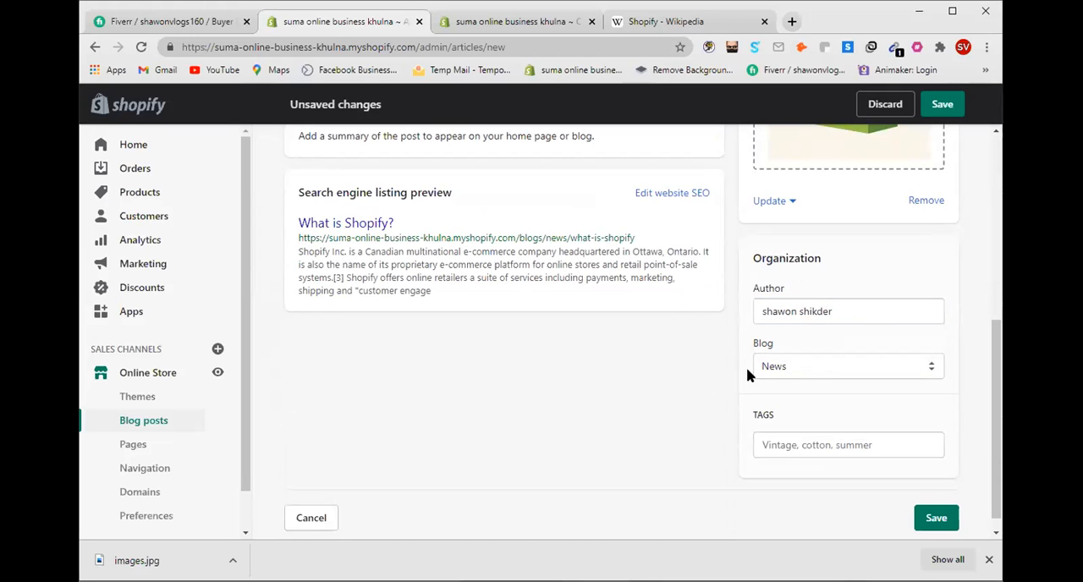
Step: Set the blog post's visibility to Visible
scroll(746, 367, "up", 5)
left_click(760, 263)
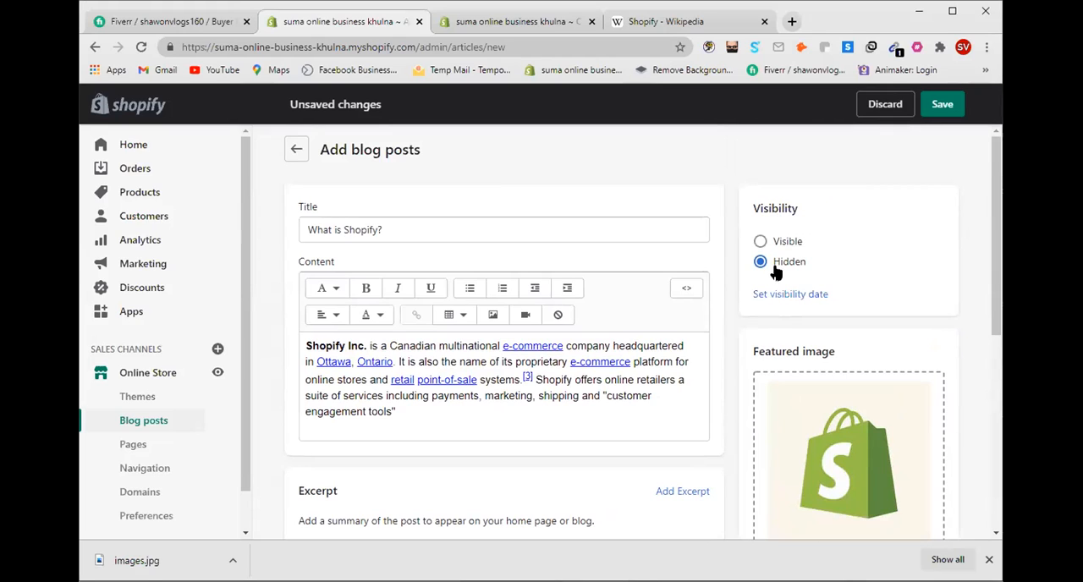
left_click(759, 243)
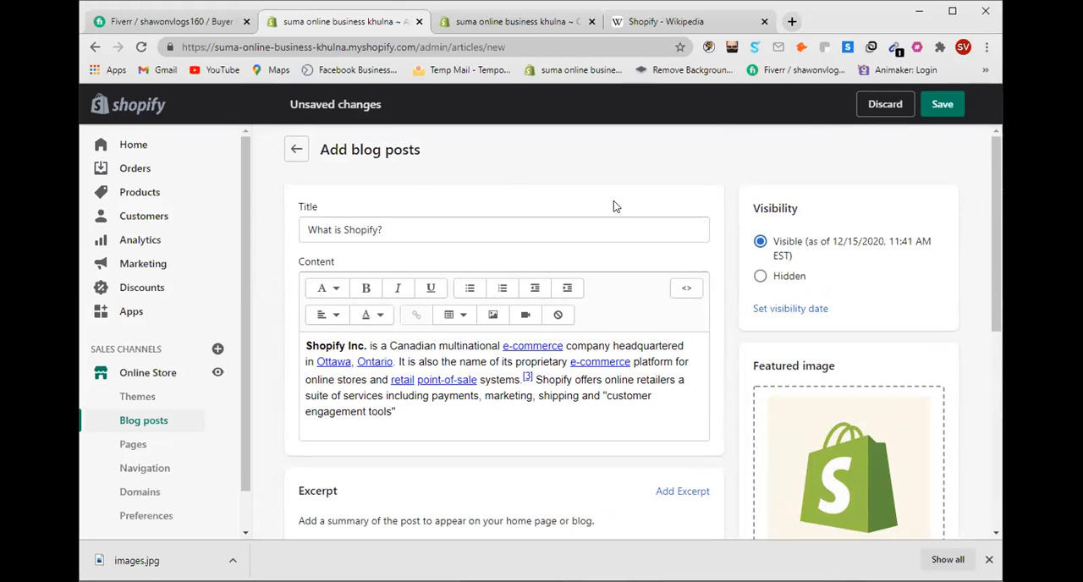
Step: Review the post's search engine listing preview, including its URL, along with the content and title
scroll(616, 203, "down", 3)
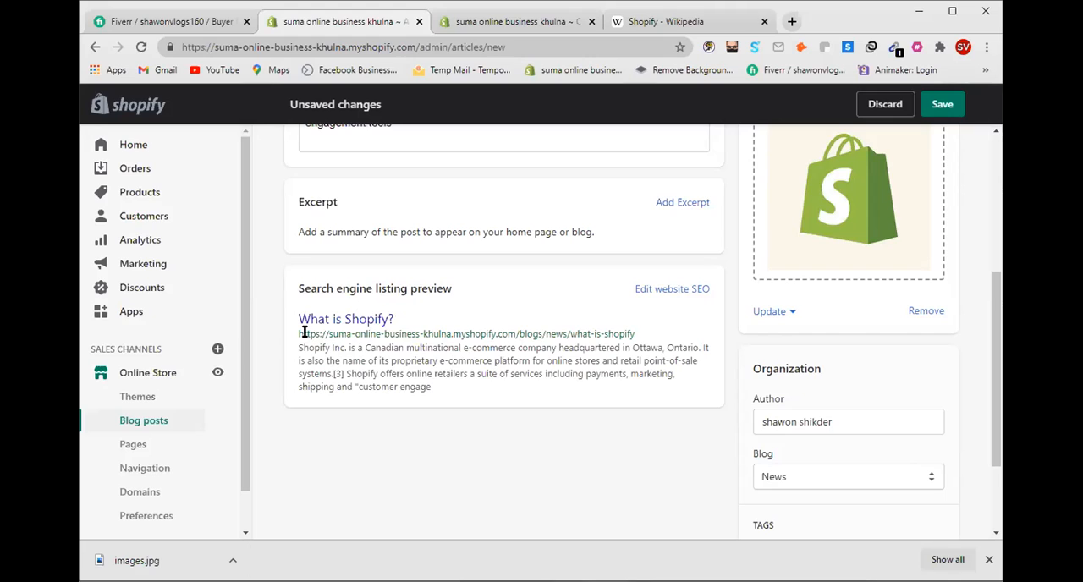
left_click_drag(299, 334, 639, 338)
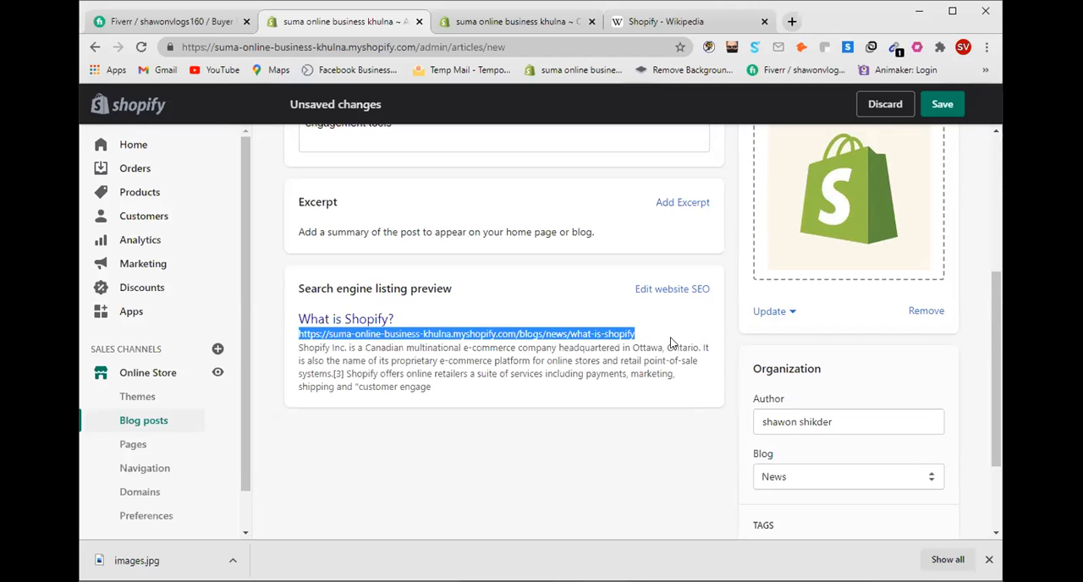
left_click(512, 342)
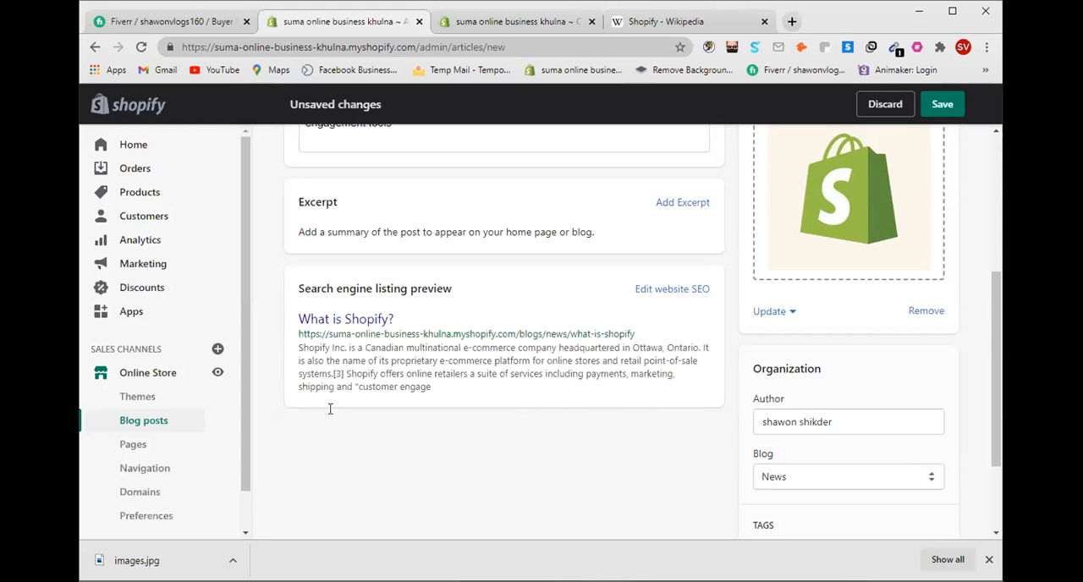
scroll(432, 370, "up", 2)
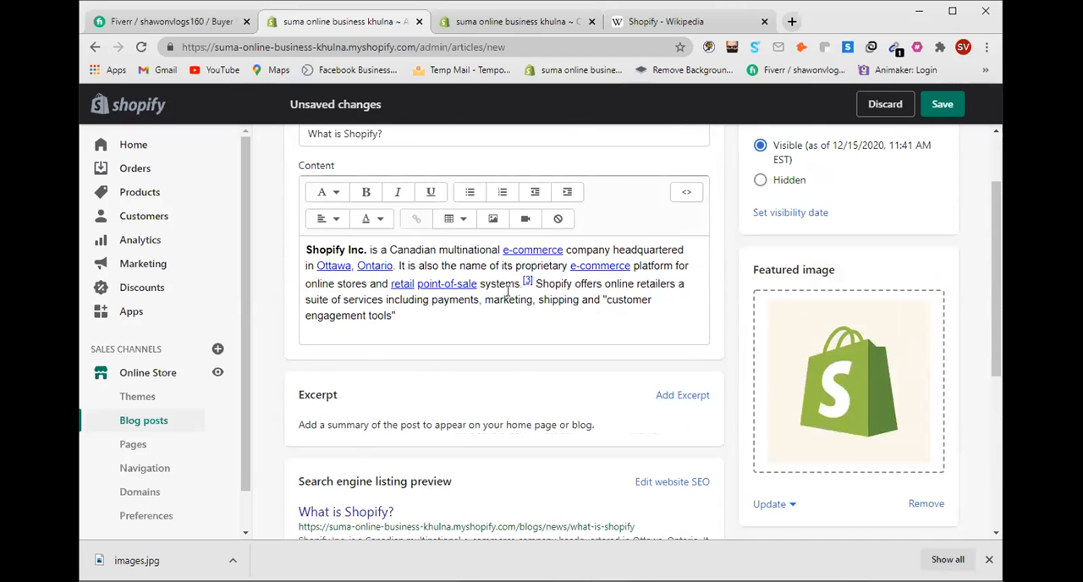
scroll(509, 291, "down", 2)
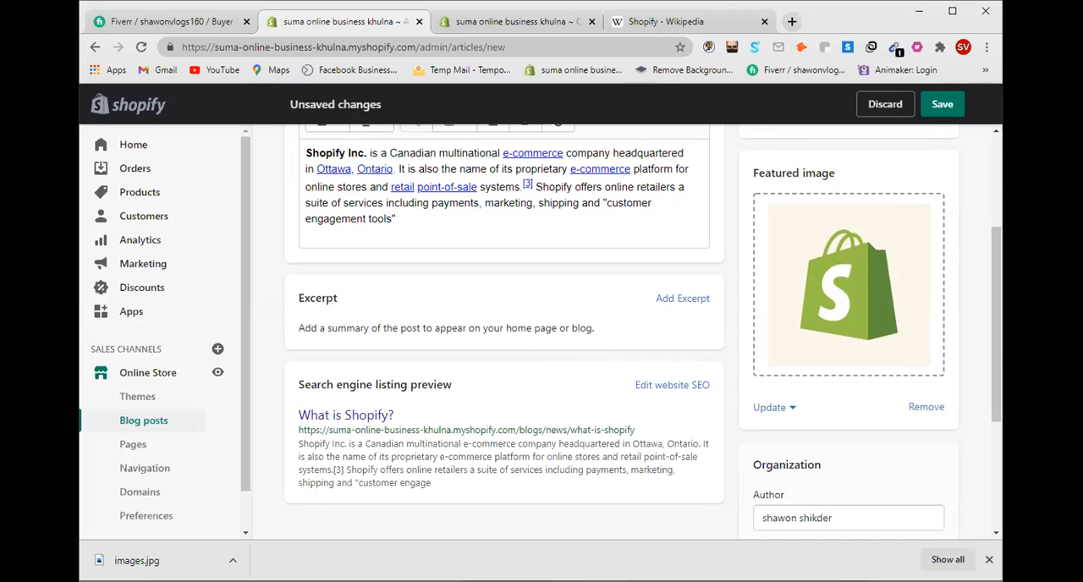
scroll(533, 388, "up", 3)
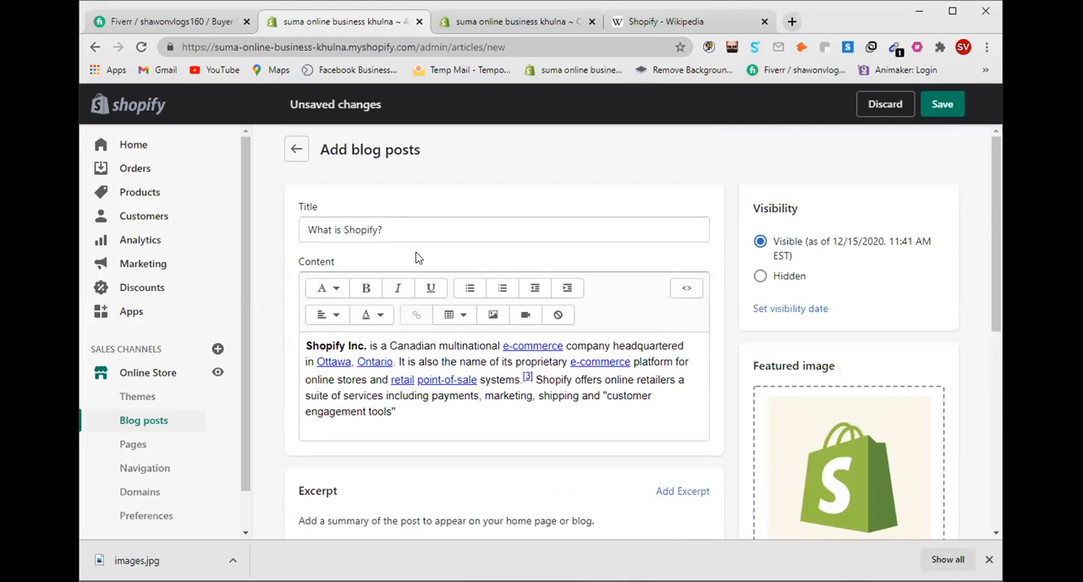
Step: Save the blog post and open the store's list of blog posts
left_click(939, 105)
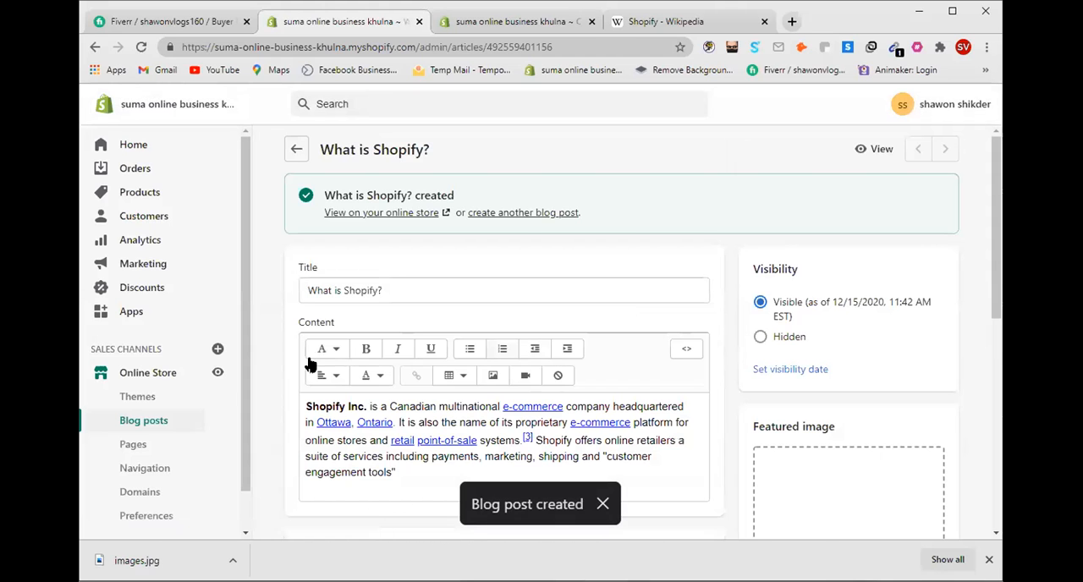
left_click(135, 427)
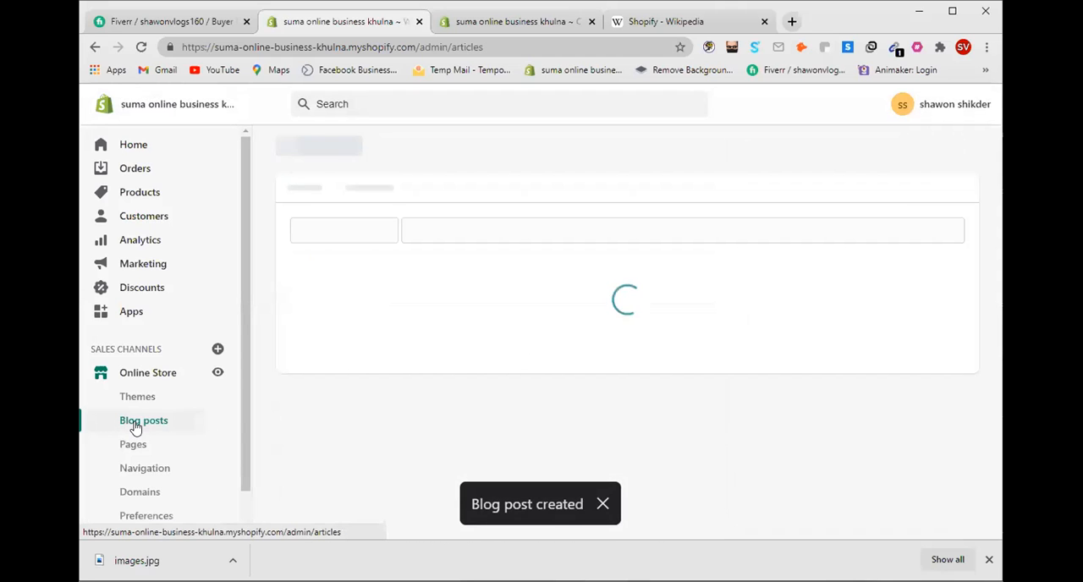
scroll(449, 411, "down", 1)
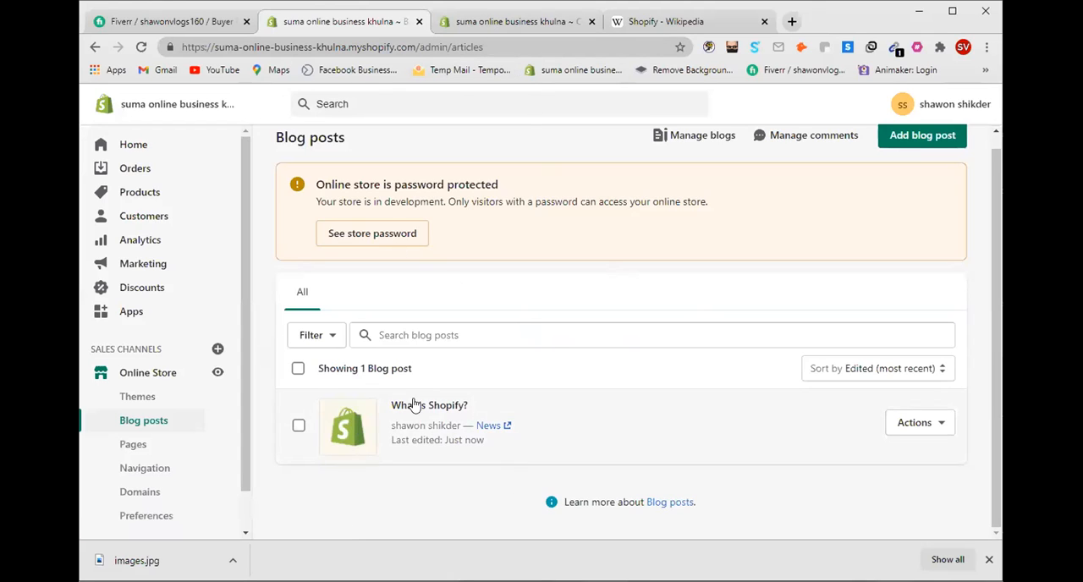
Step: Switch to the Venture theme editor and add a Blog posts section to the home page
left_click(524, 25)
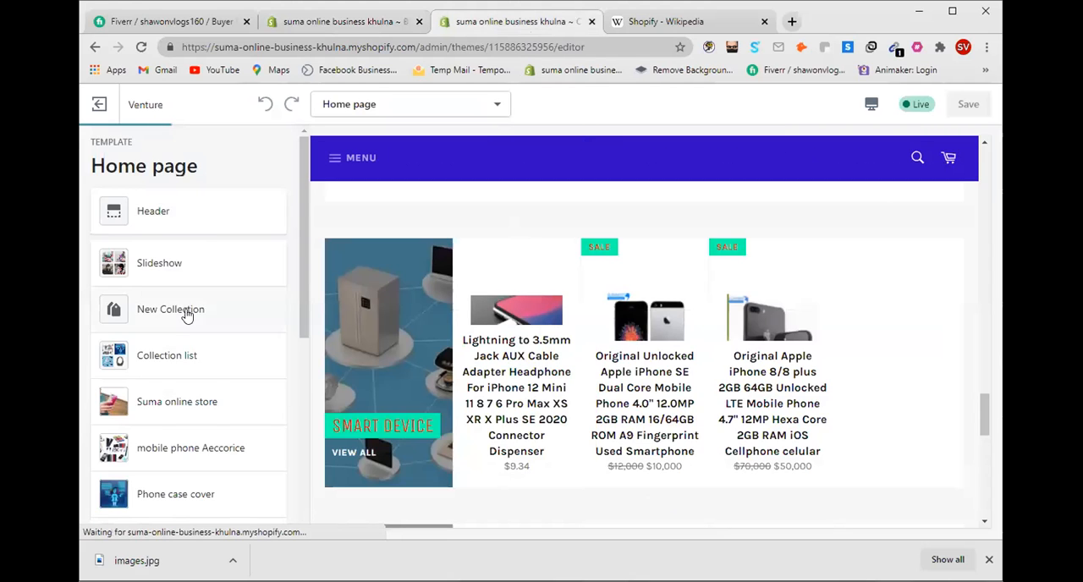
scroll(190, 334, "down", 5)
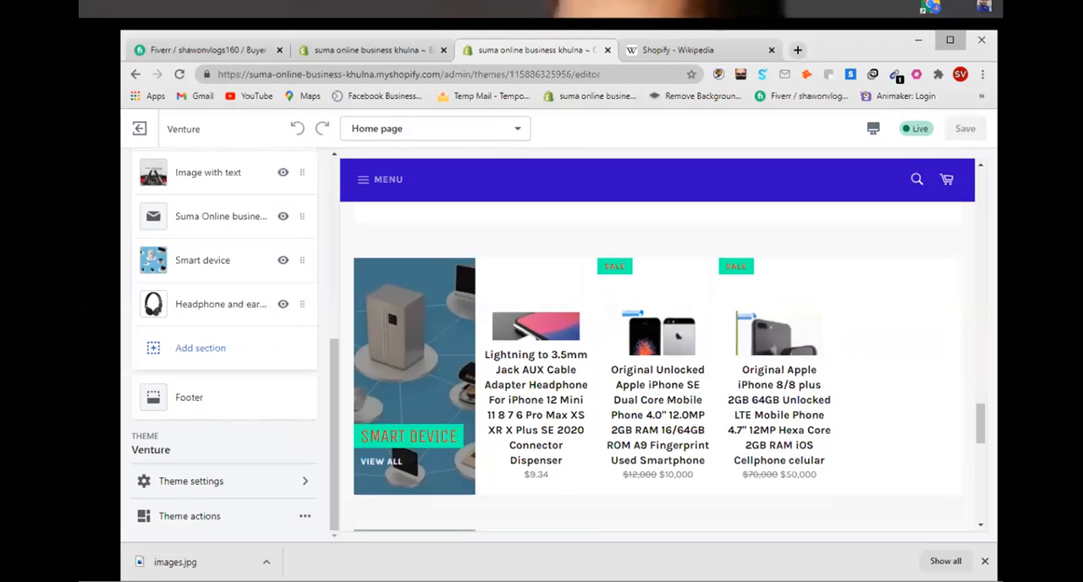
left_click(956, 10)
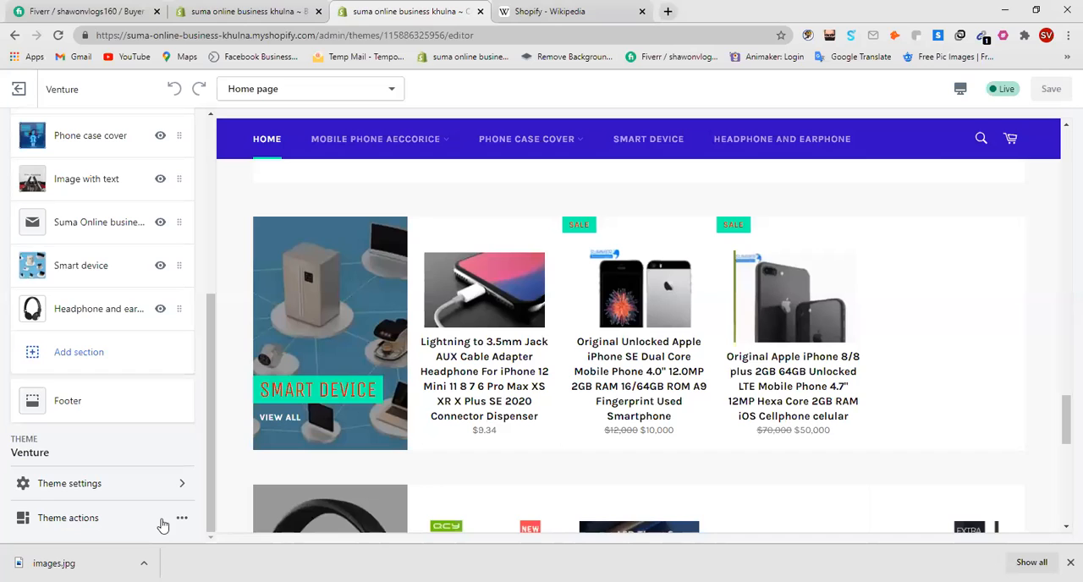
left_click(56, 361)
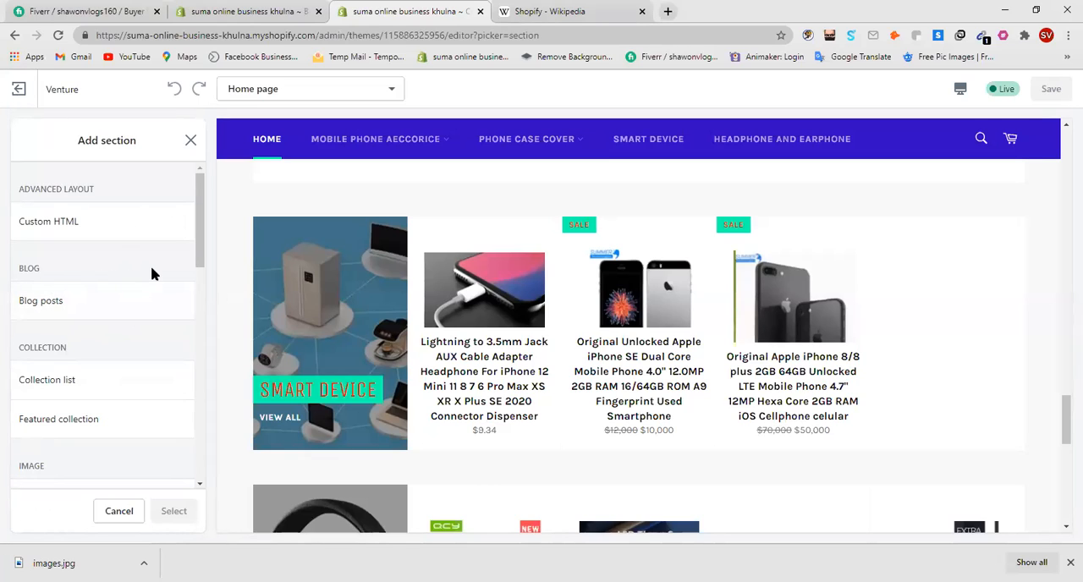
left_click(135, 309)
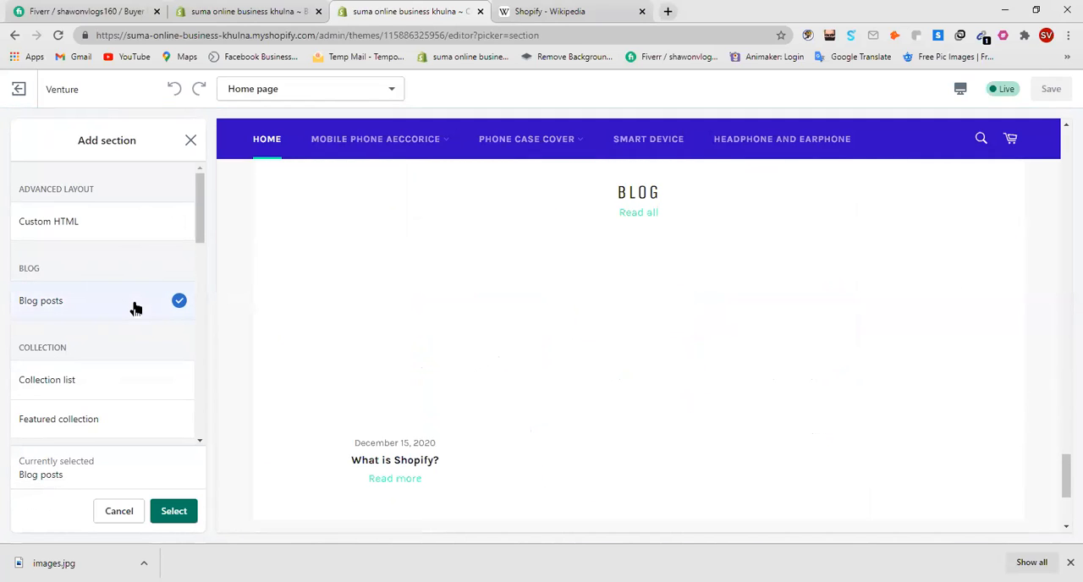
left_click(181, 520)
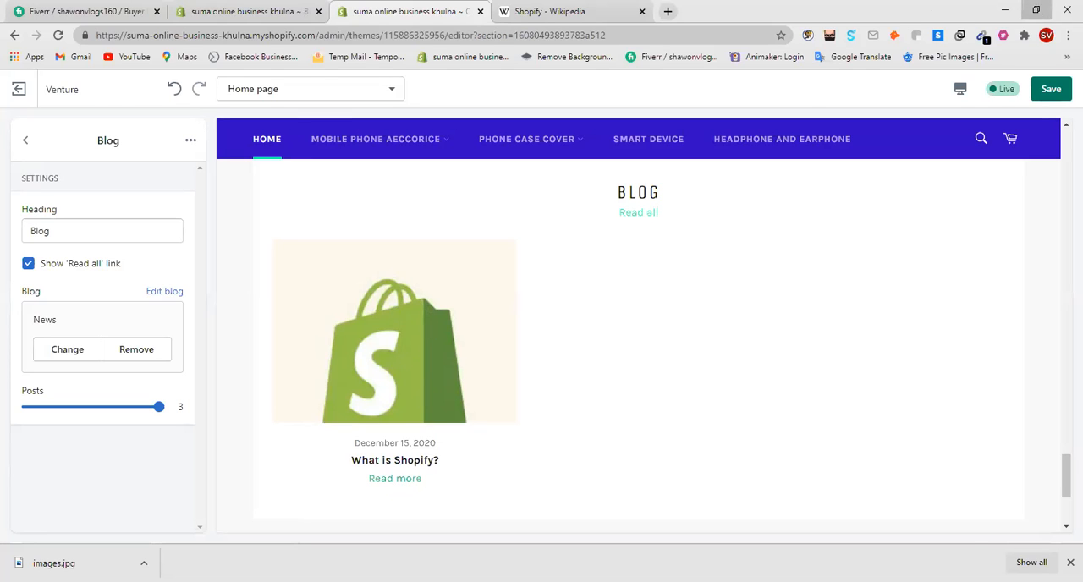
Step: Set the Blog section to show 3 posts and save the theme changes
left_click(1036, 10)
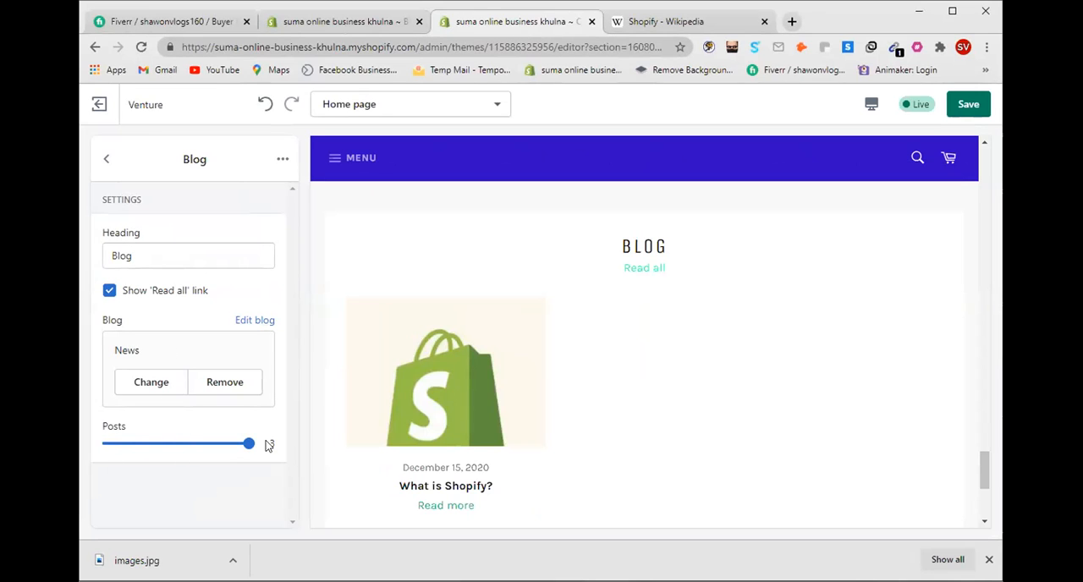
left_click_drag(249, 443, 273, 443)
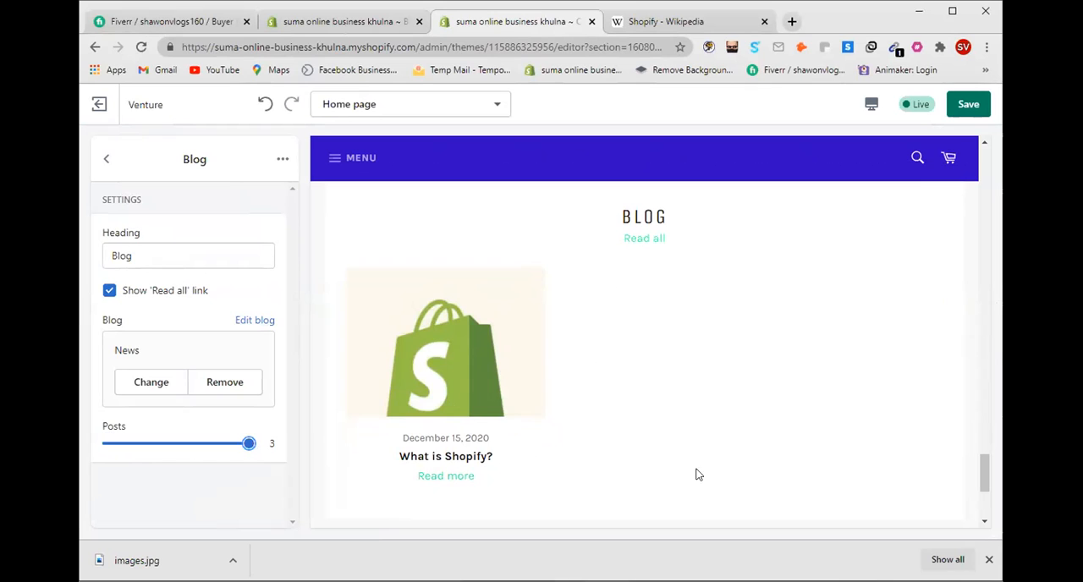
left_click(969, 104)
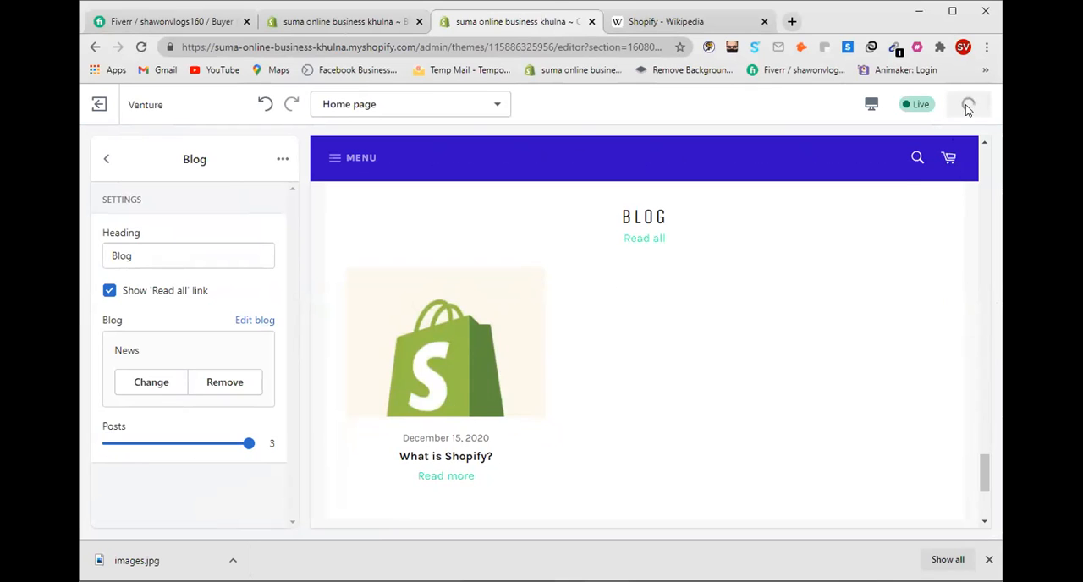
Step: Return to the home page's section list and look through it for the Blog section
left_click(103, 159)
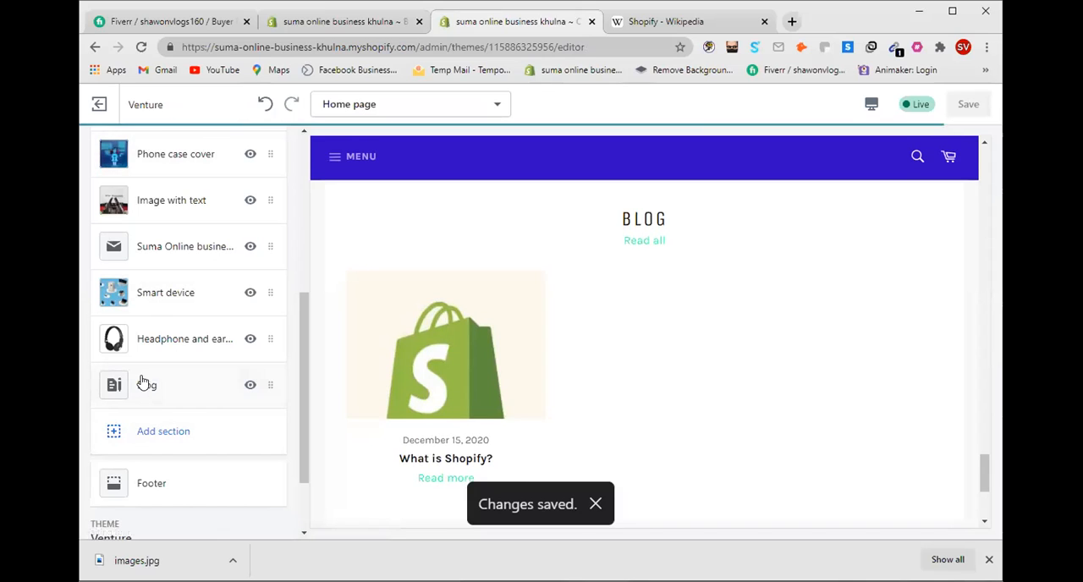
scroll(170, 387, "up", 2)
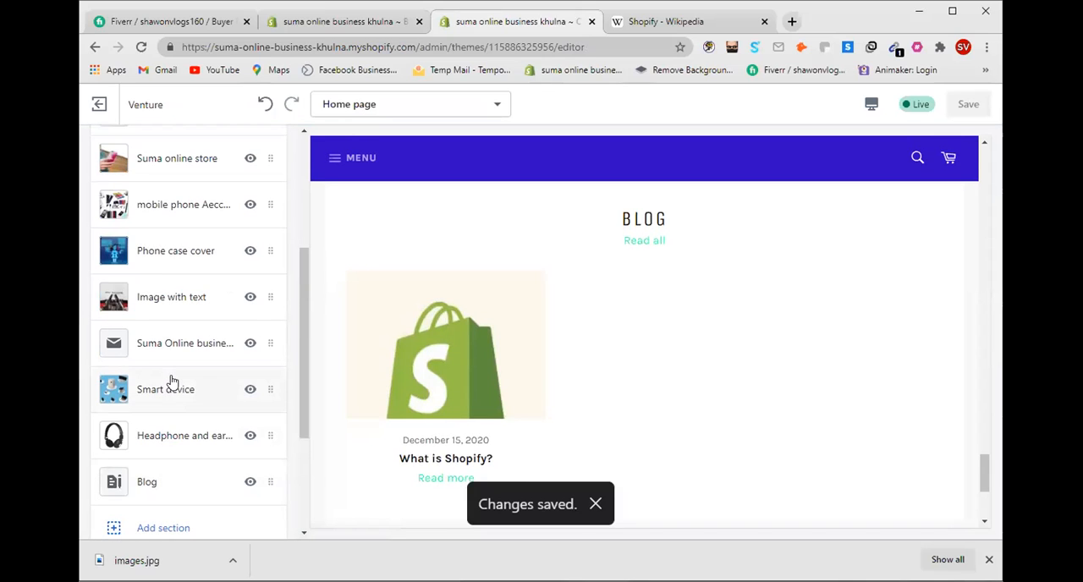
scroll(170, 382, "up", 2)
scroll(169, 380, "down", 2)
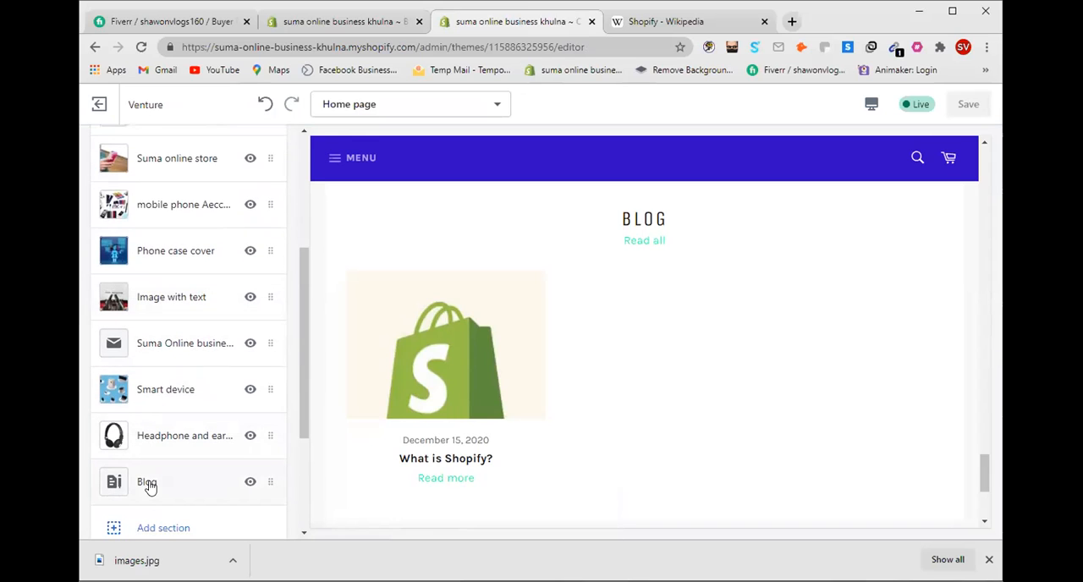
Step: Move the Blog section directly below the Suma online store section on the home page and check its placement in the preview
left_click_drag(119, 480, 142, 194)
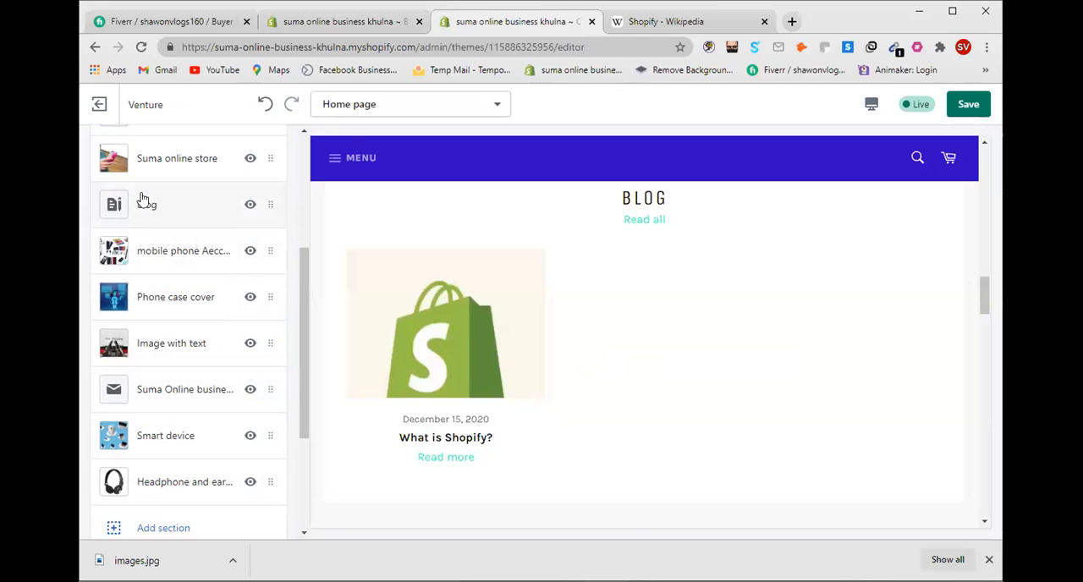
scroll(761, 349, "up", 3)
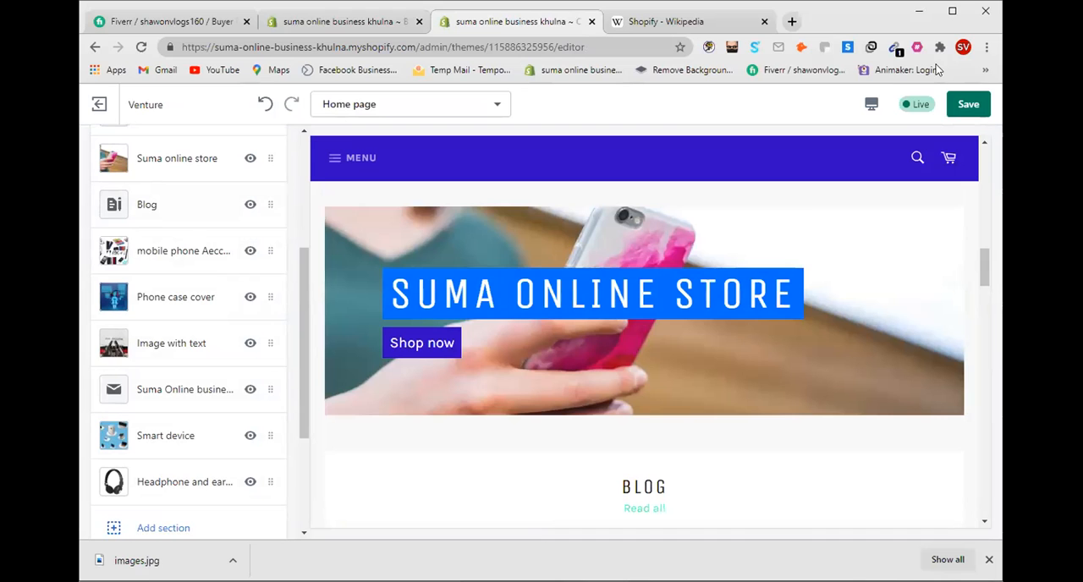
left_click(952, 11)
scroll(668, 316, "down", 5)
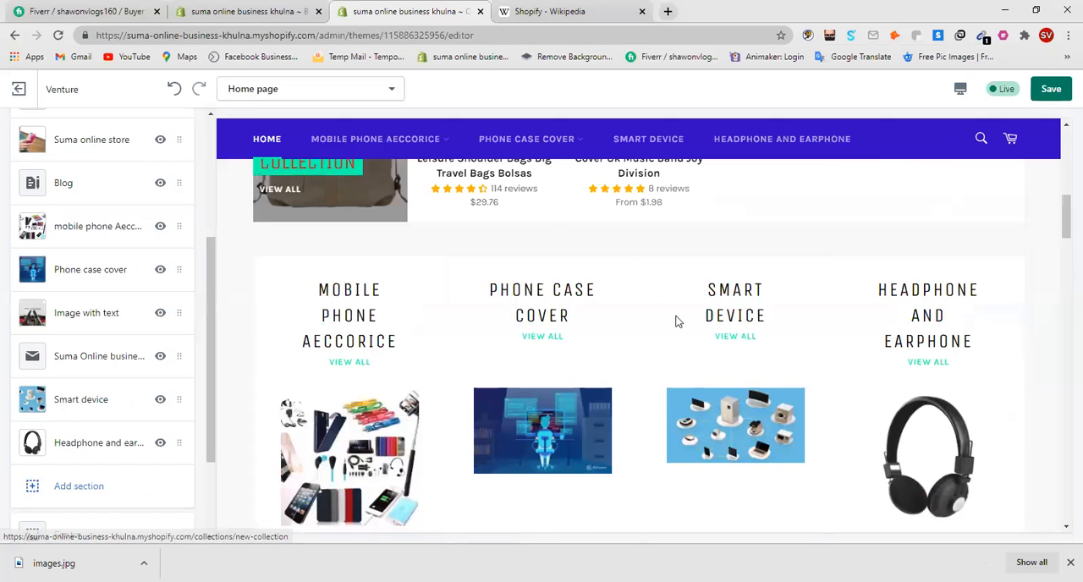
scroll(676, 317, "up", 3)
scroll(676, 316, "down", 10)
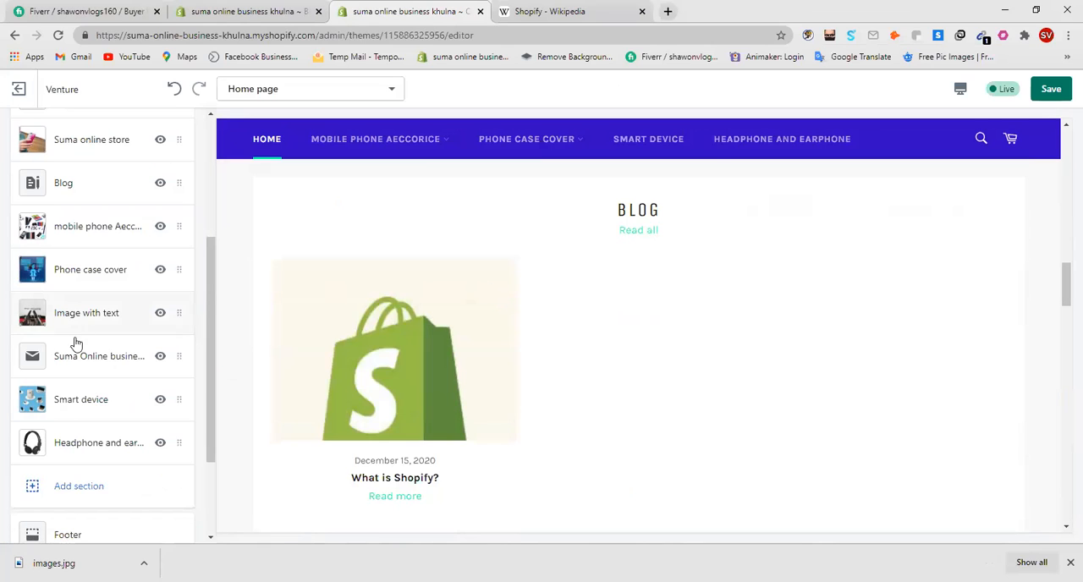
Step: Move the Blog section between the New Collection and Collection list sections and check the home page preview
scroll(127, 334, "up", 5)
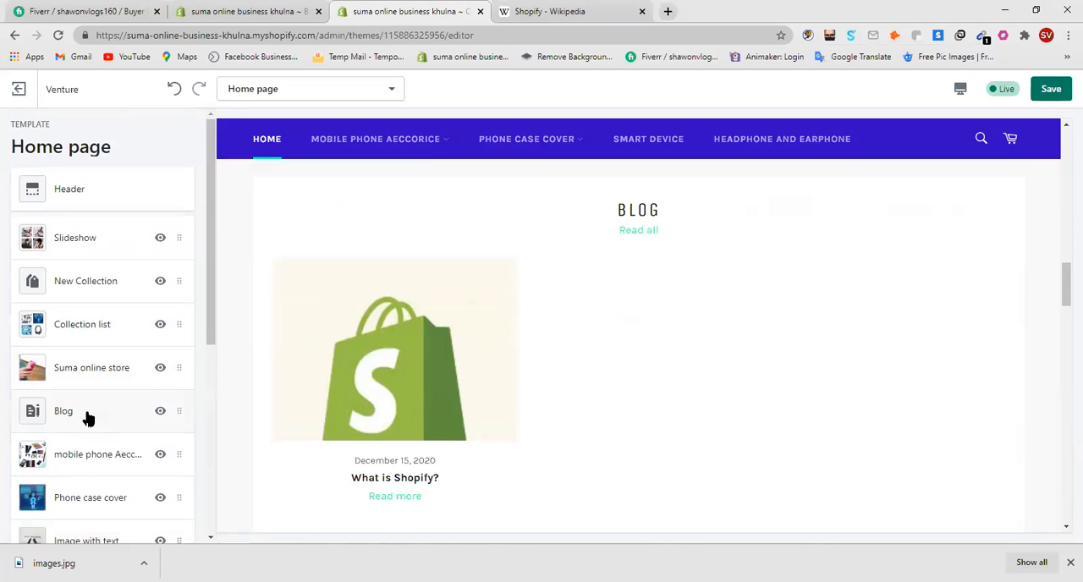
left_click_drag(88, 415, 124, 324)
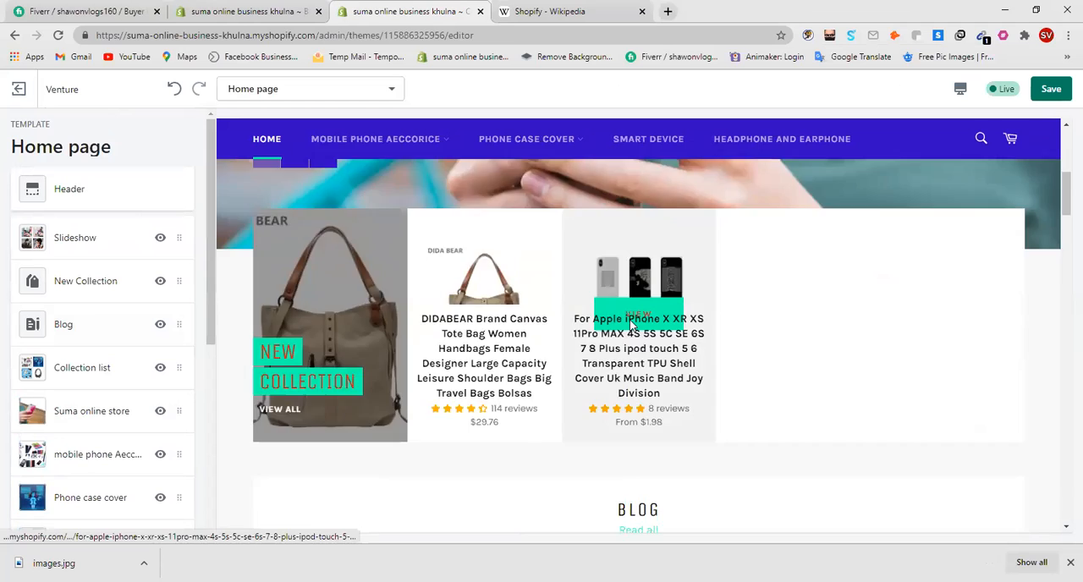
scroll(703, 242, "up", 5)
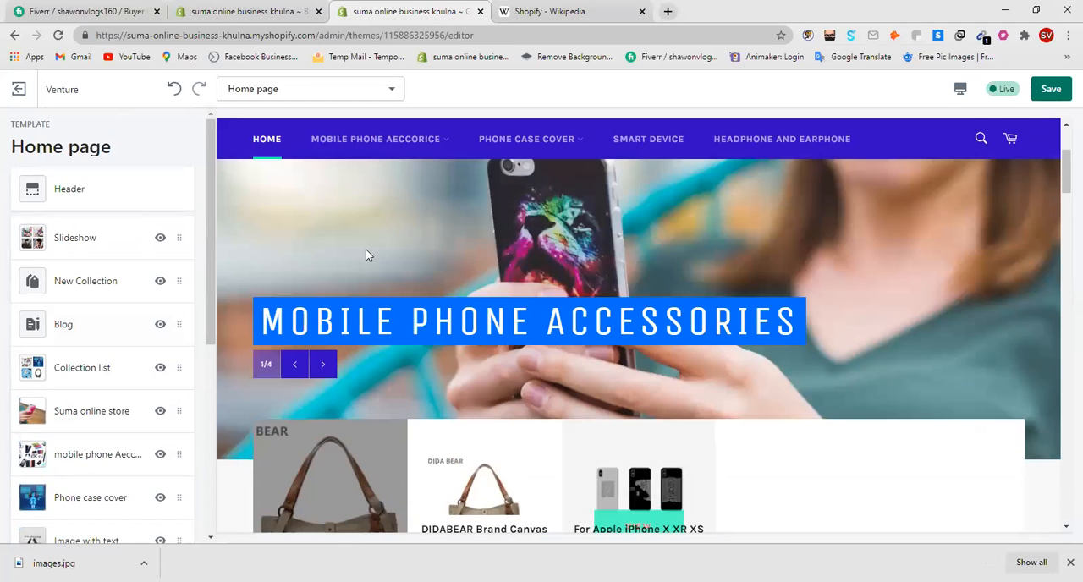
scroll(702, 301, "down", 5)
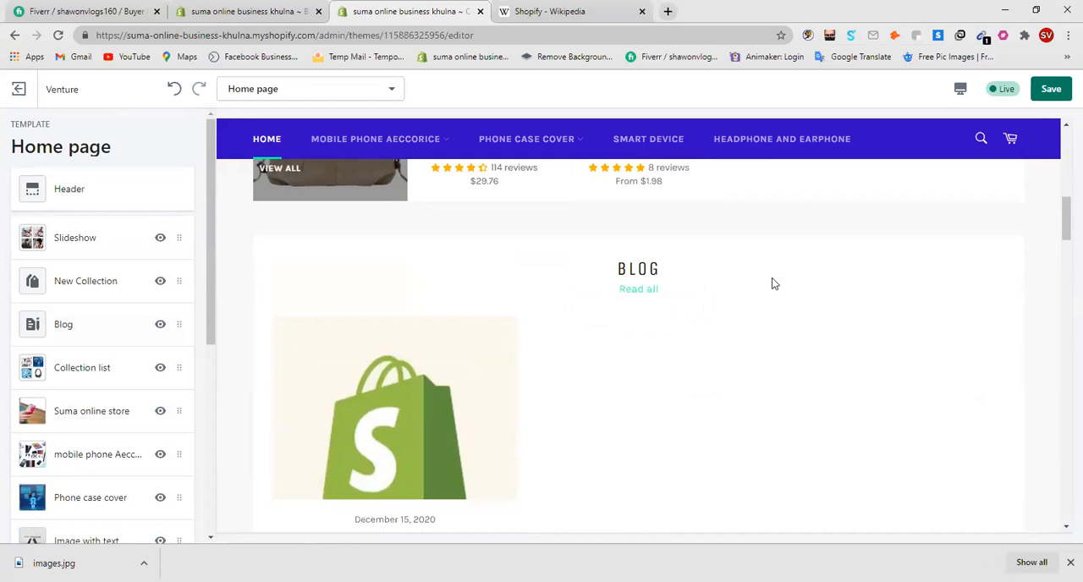
scroll(541, 406, "down", 5)
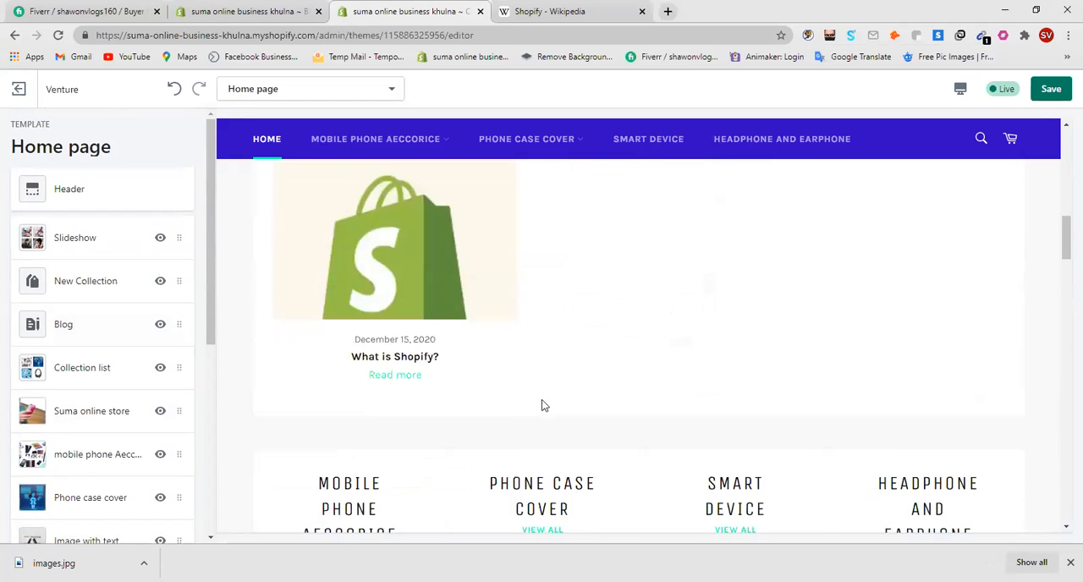
scroll(363, 377, "up", 3)
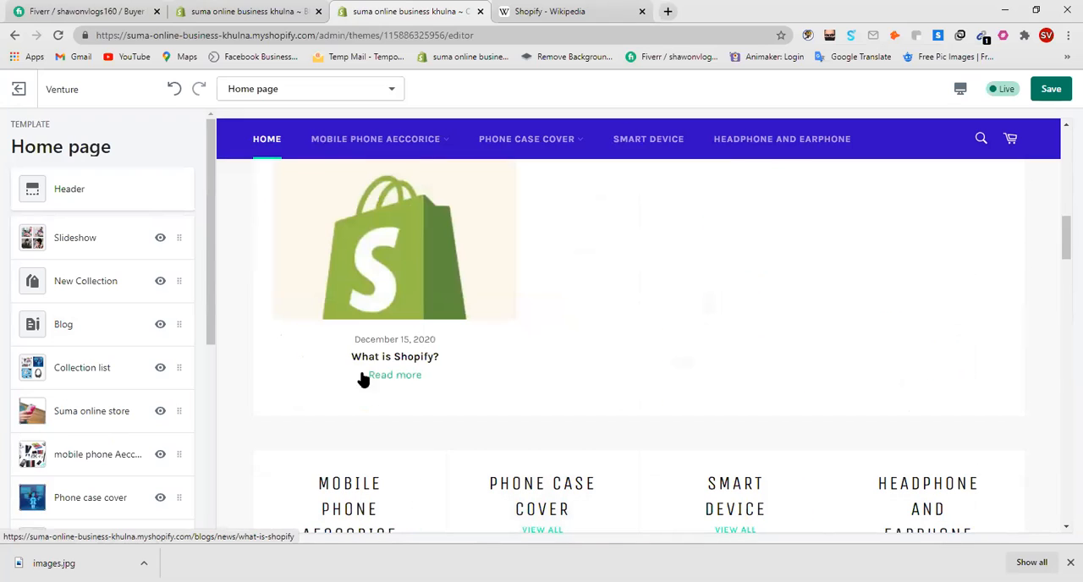
Step: Open the "What is Shopify?" post from the preview and review its text and featured image
left_click(405, 377)
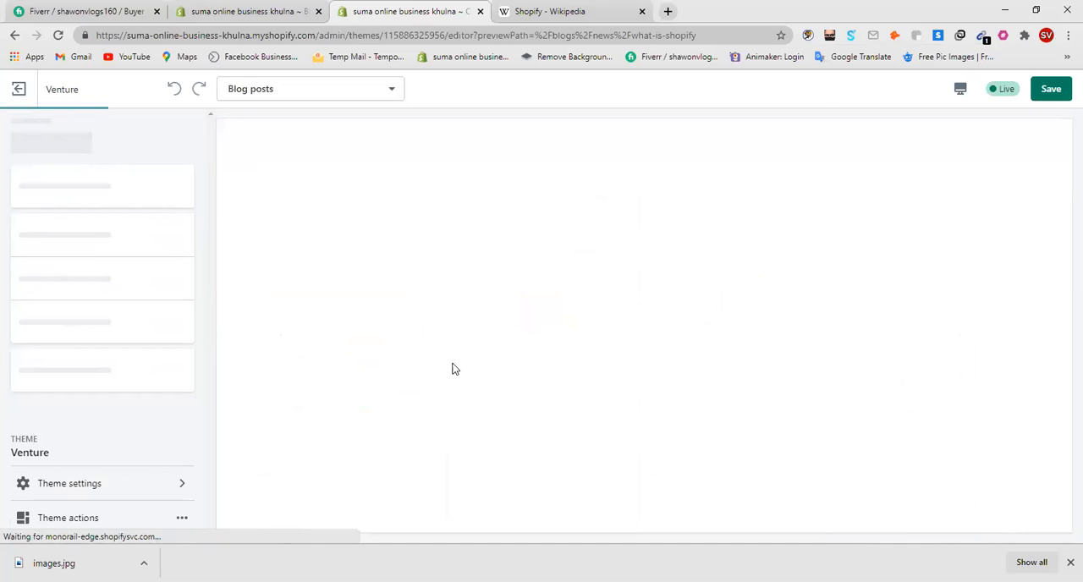
scroll(614, 306, "down", 8)
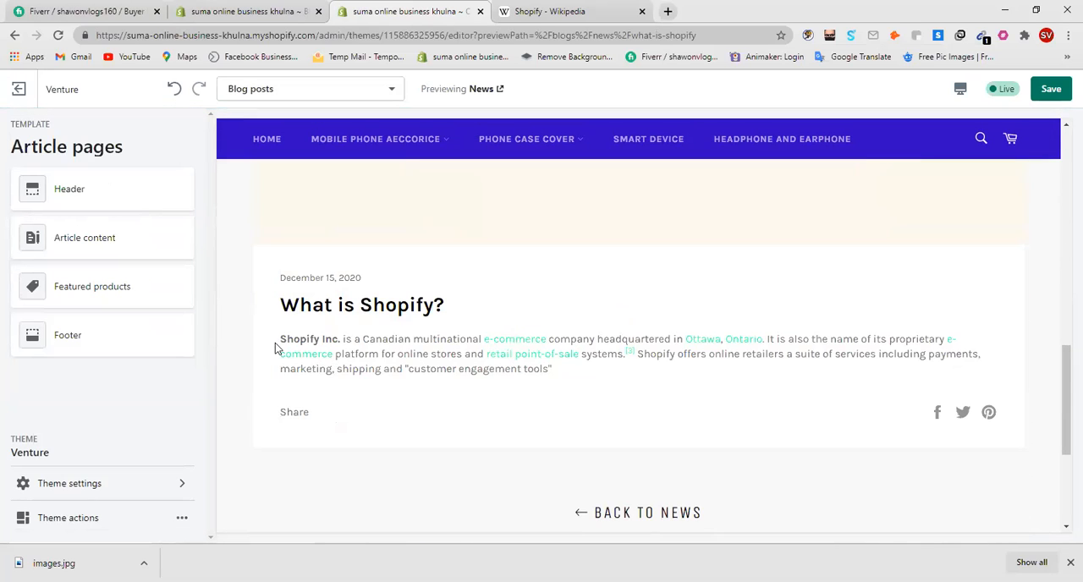
left_click_drag(277, 343, 552, 411)
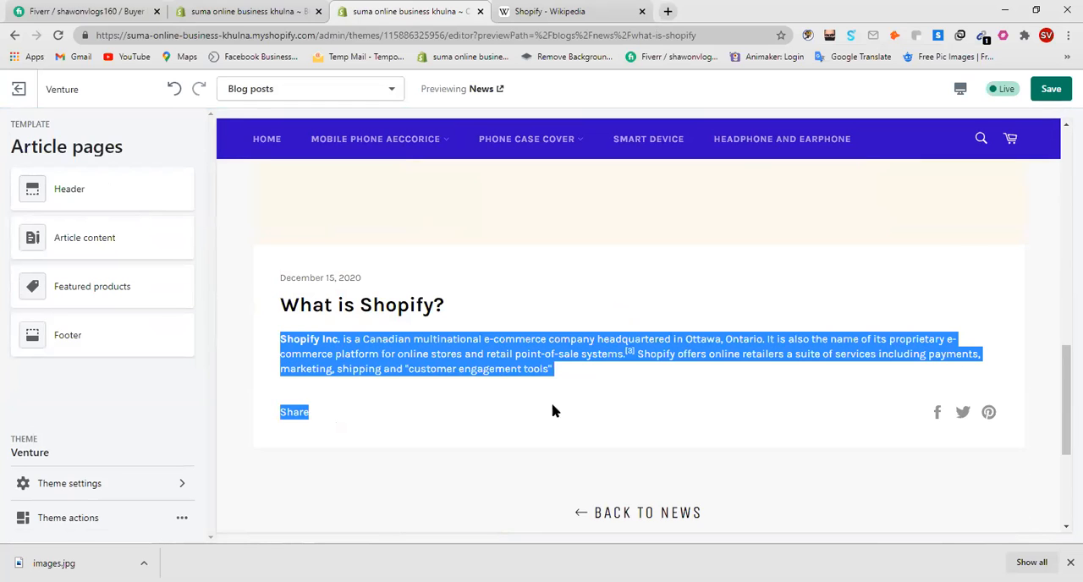
left_click(615, 407)
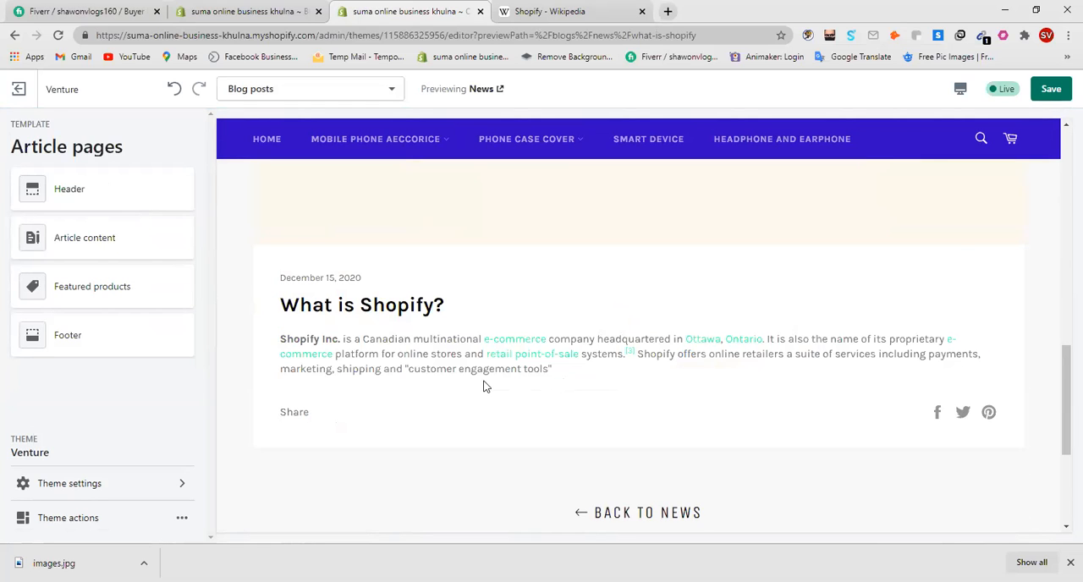
left_click_drag(484, 385, 363, 372)
left_click(531, 396)
scroll(617, 353, "up", 2)
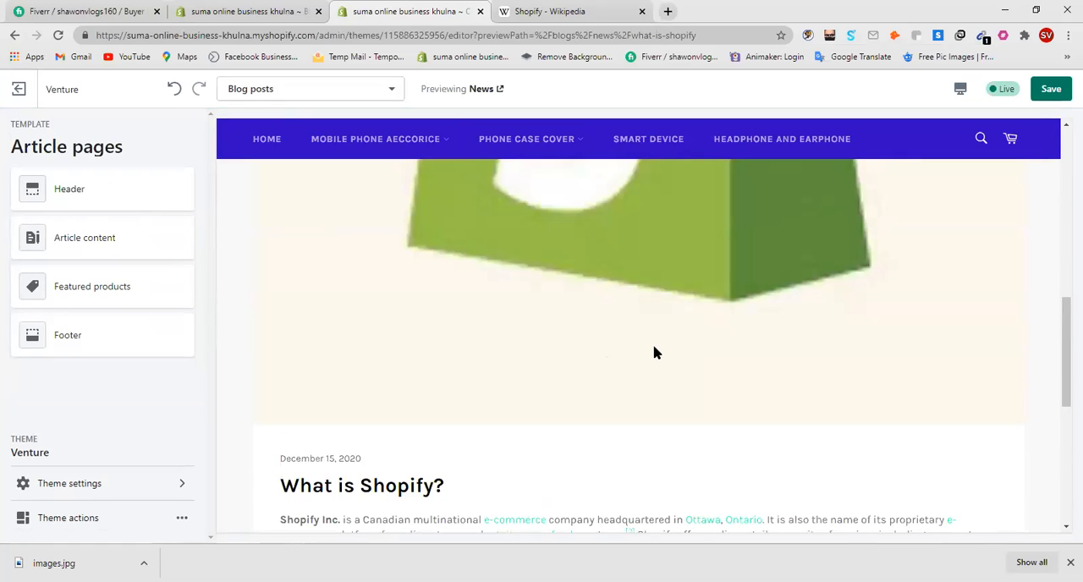
Step: Save the theme changes and close the Shopify Wikipedia page
left_click(1049, 89)
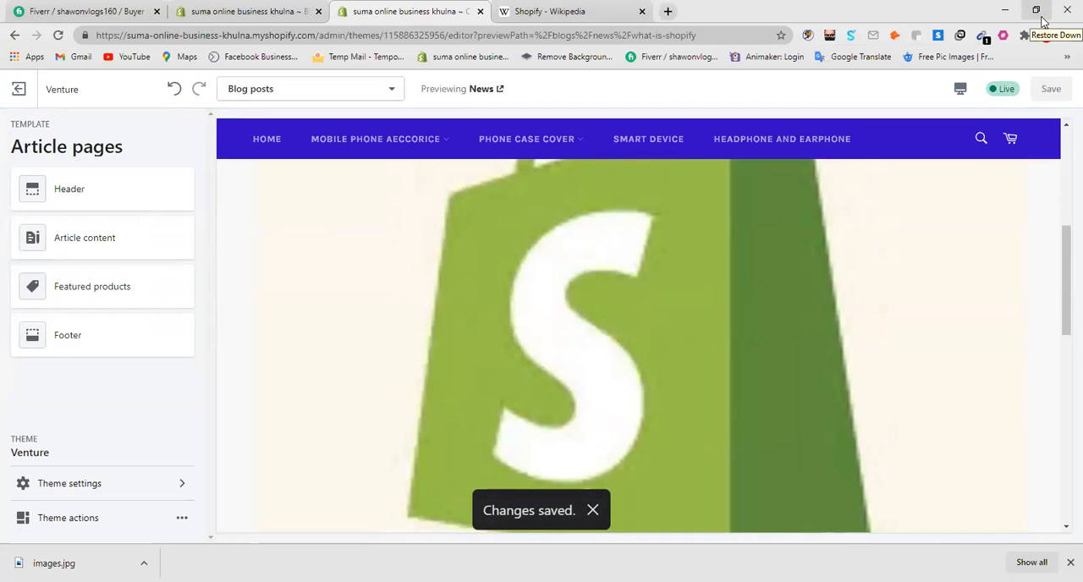
left_click(1039, 12)
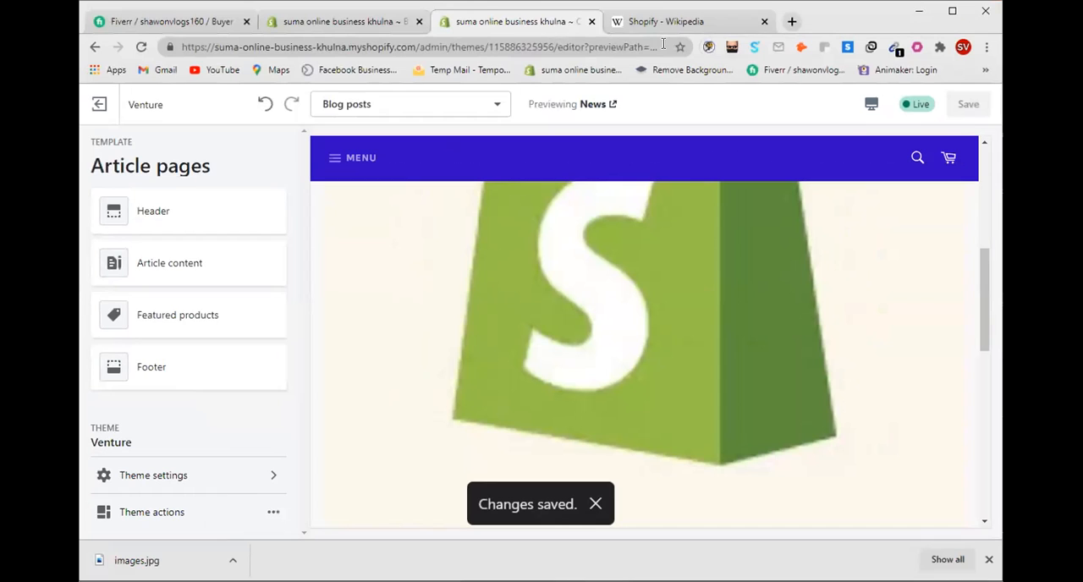
left_click(764, 21)
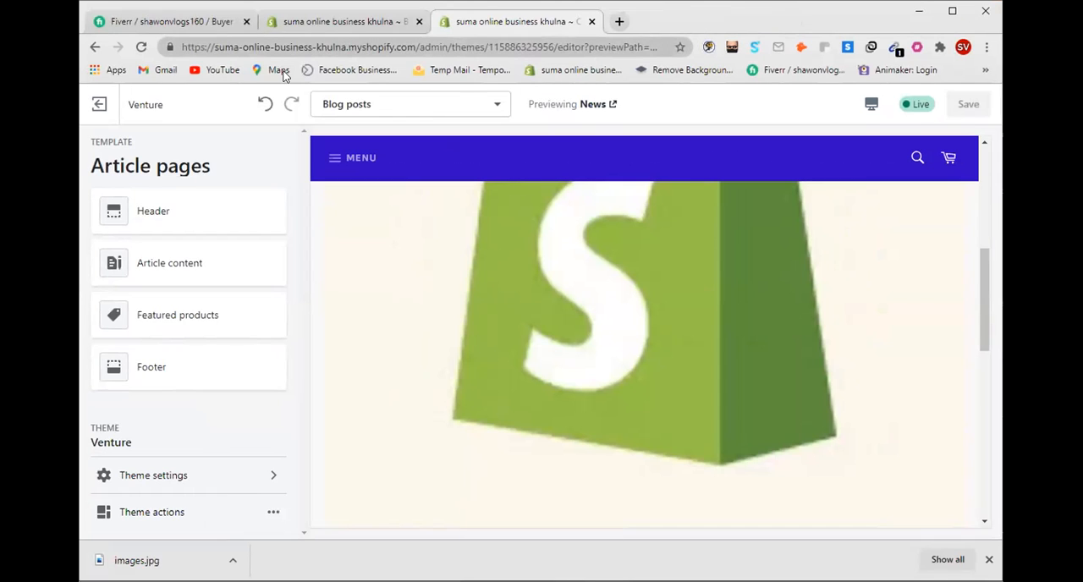
Step: Return to the Home page template and review the Blog section in the preview
left_click(94, 48)
scroll(763, 303, "up", 5)
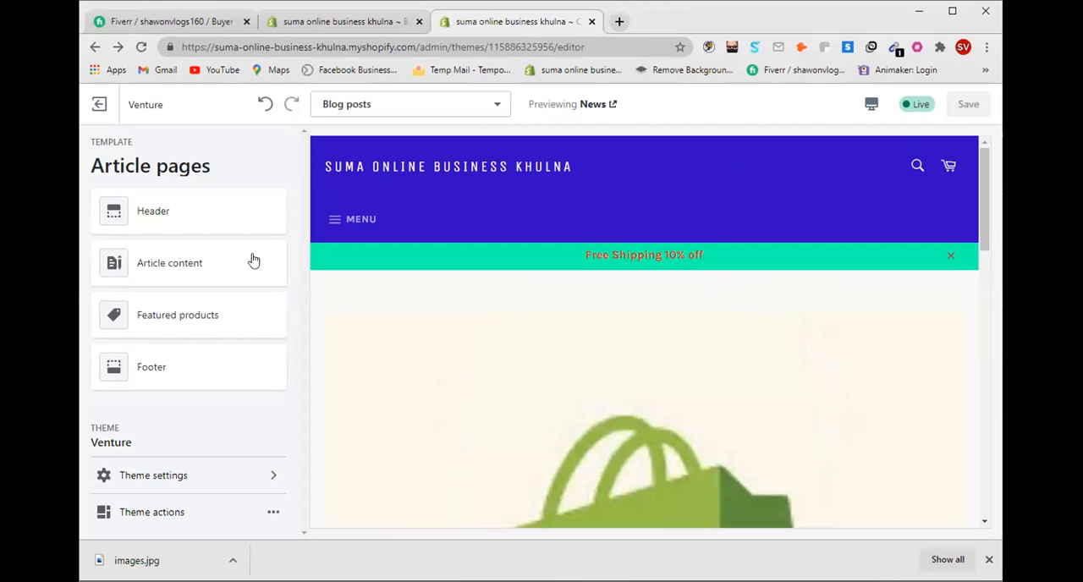
left_click(95, 46)
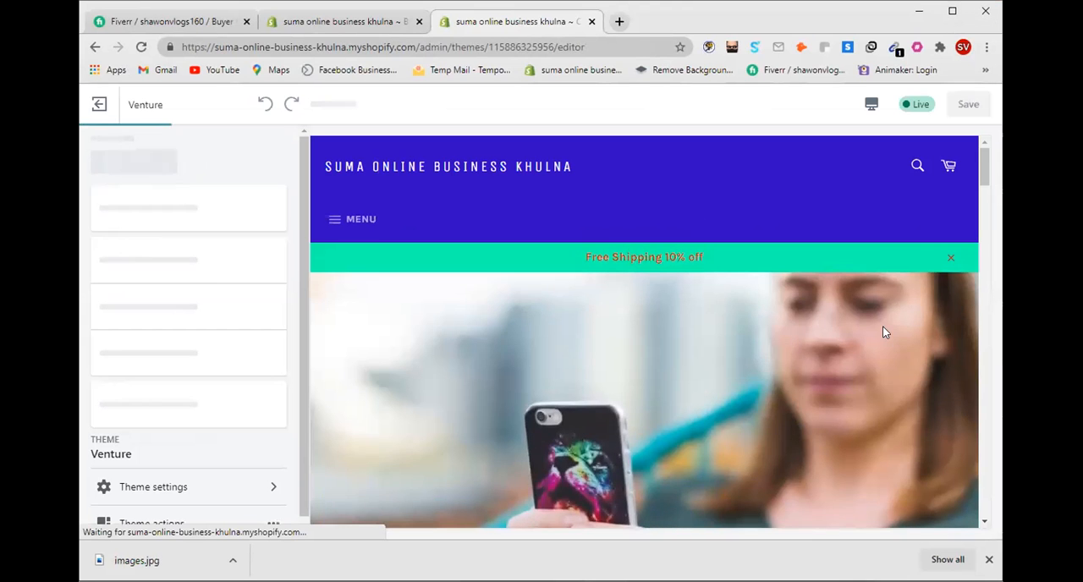
scroll(882, 325, "down", 15)
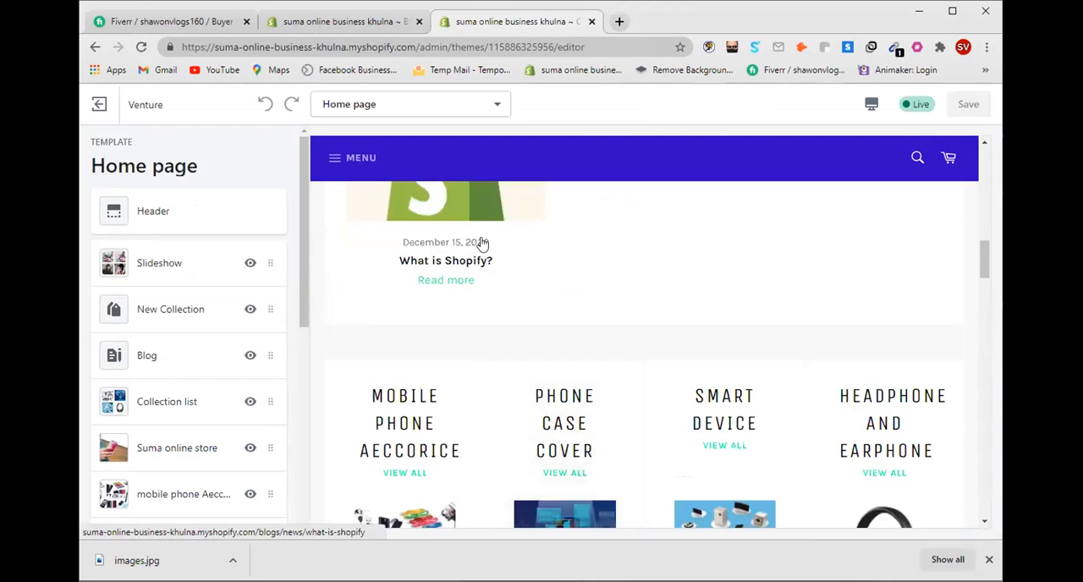
scroll(453, 338, "up", 2)
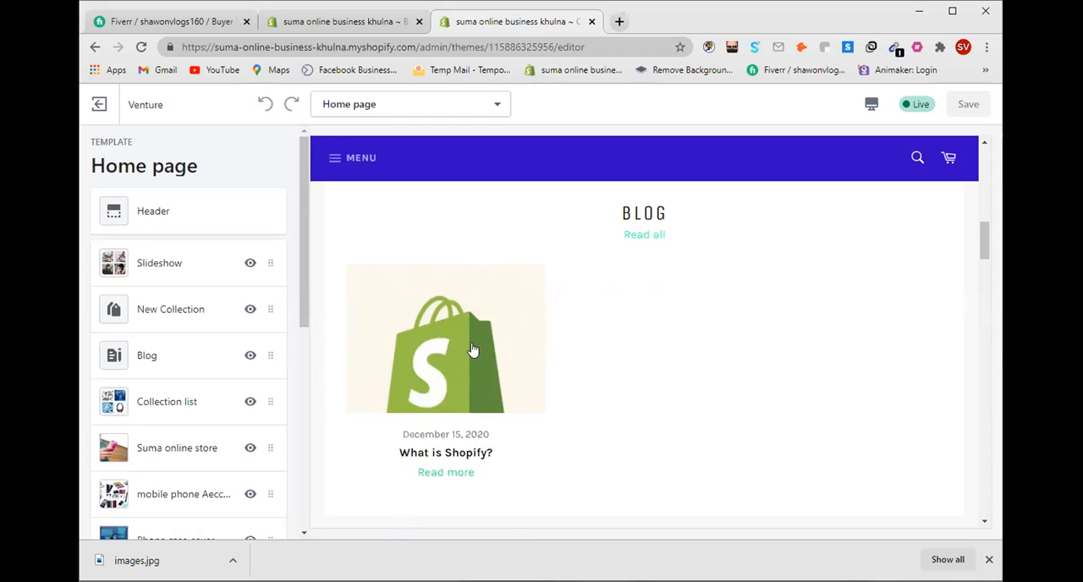
scroll(542, 340, "down", 1)
scroll(544, 341, "down", 1)
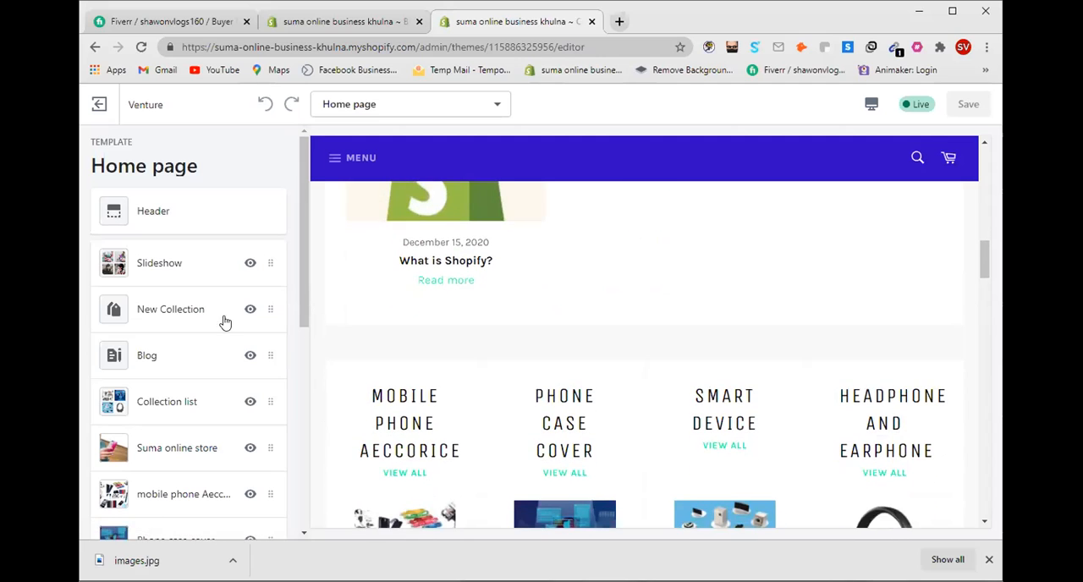
scroll(242, 313, "down", 2)
scroll(242, 317, "down", 3)
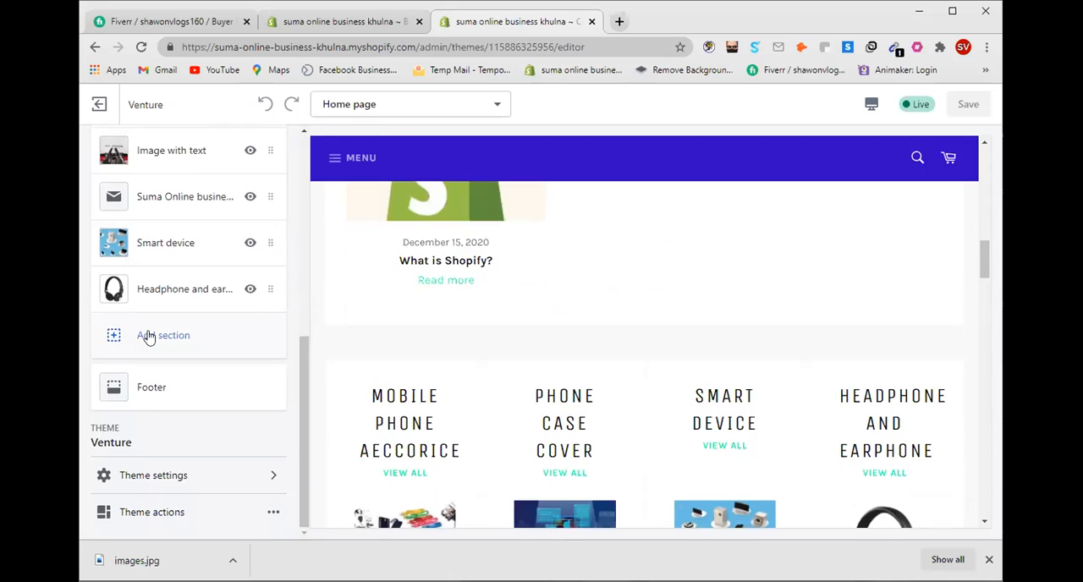
left_click(147, 337)
scroll(169, 336, "down", 1)
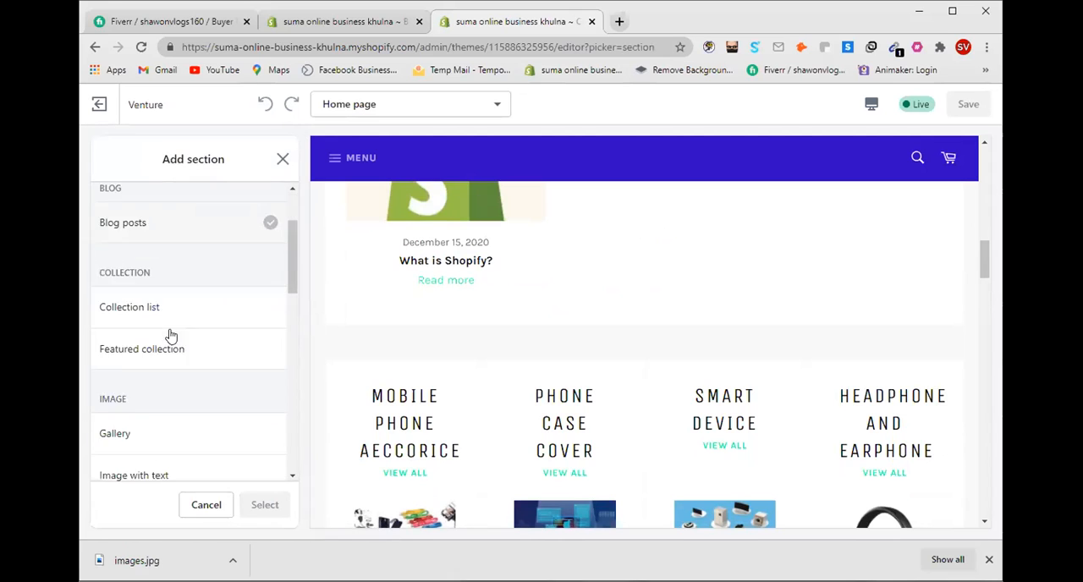
scroll(170, 336, "down", 1)
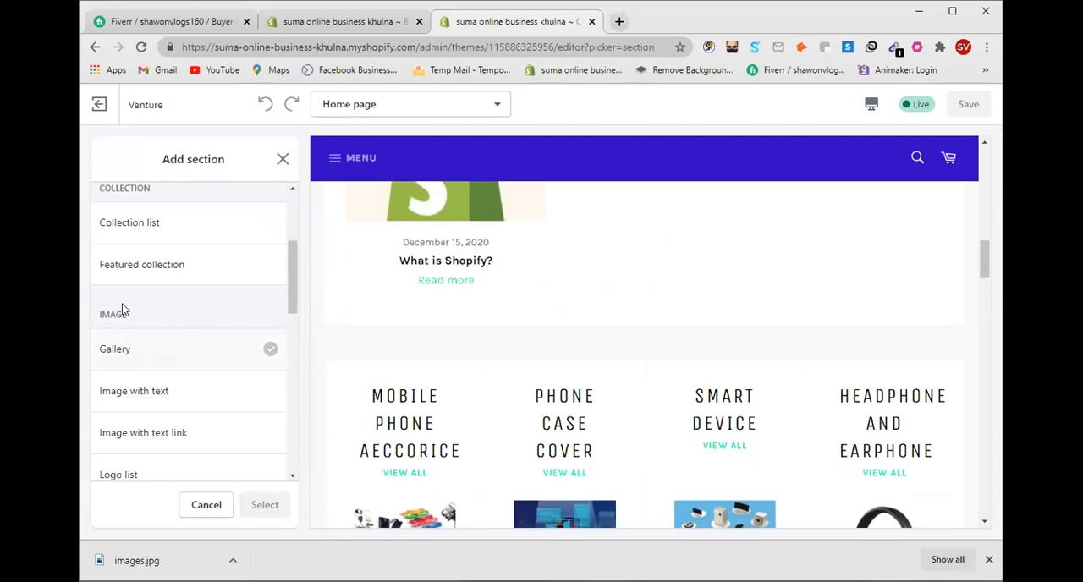
left_click(253, 277)
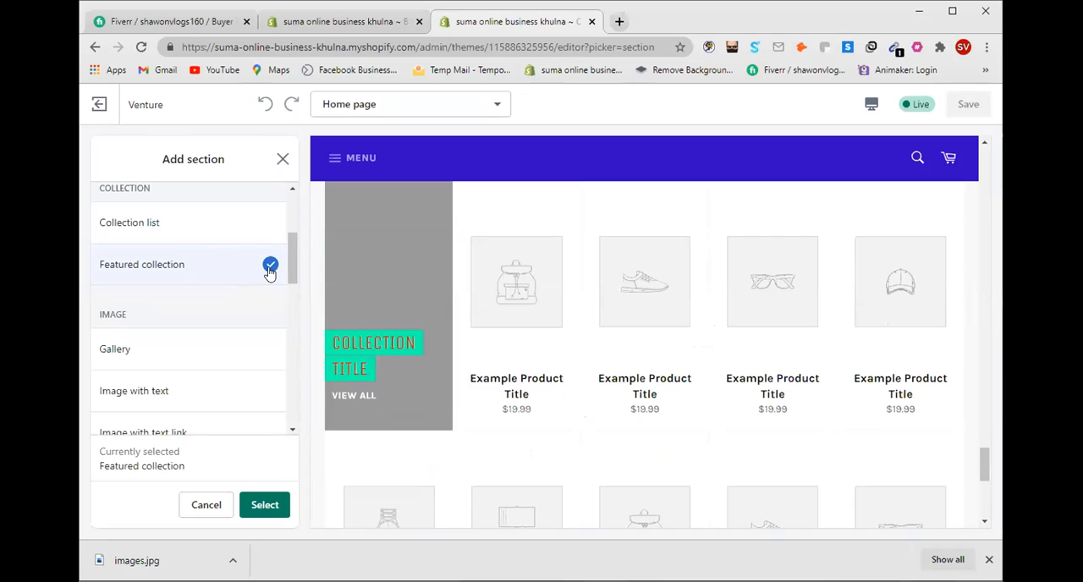
left_click(283, 159)
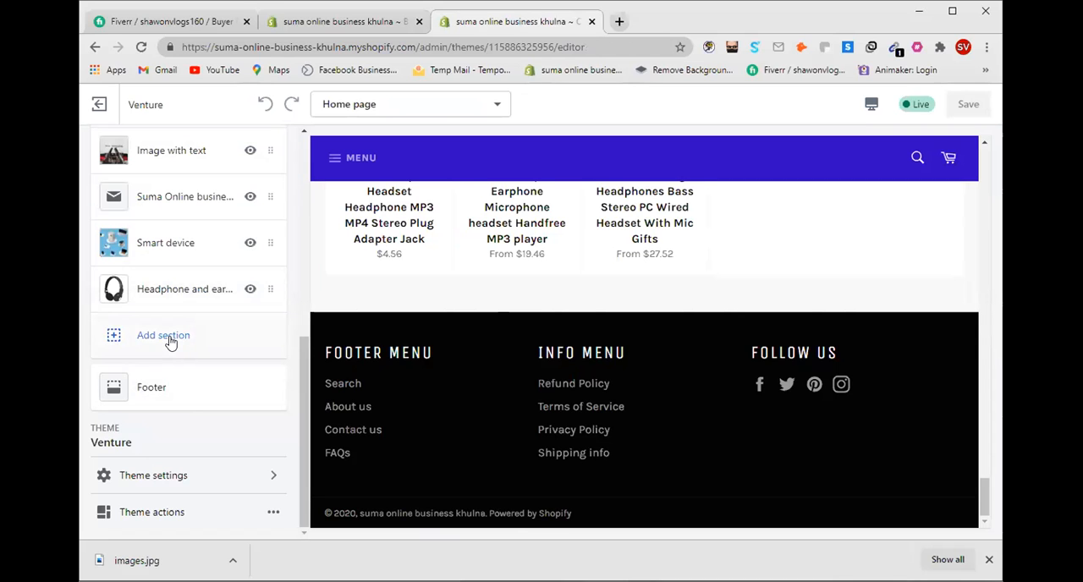
Step: Browse the available section types and add a Rich text section to the home page
left_click(117, 338)
scroll(174, 326, "down", 1)
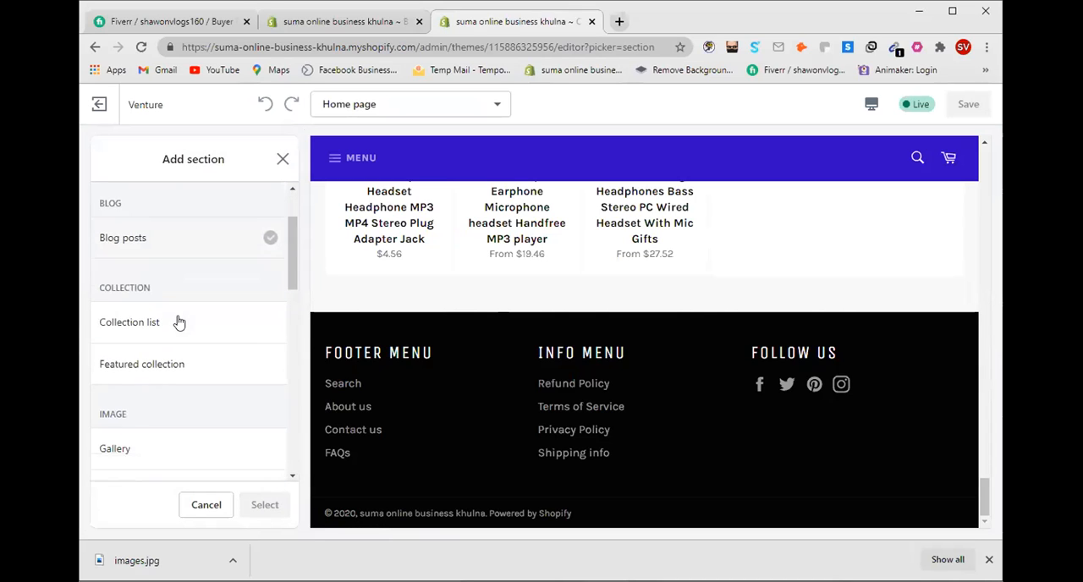
scroll(154, 343, "down", 1)
scroll(169, 343, "down", 1)
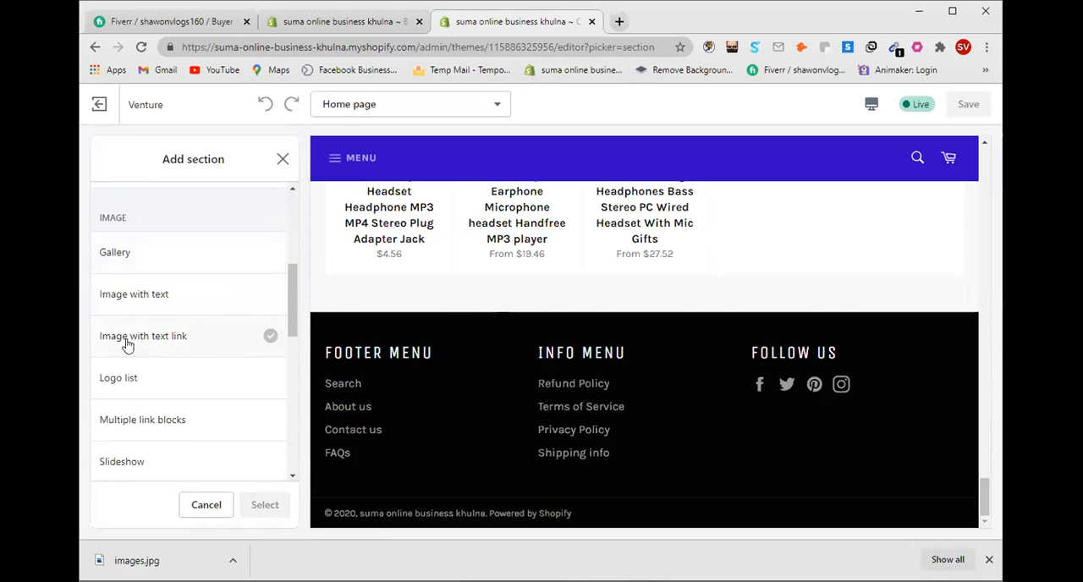
scroll(178, 311, "down", 1)
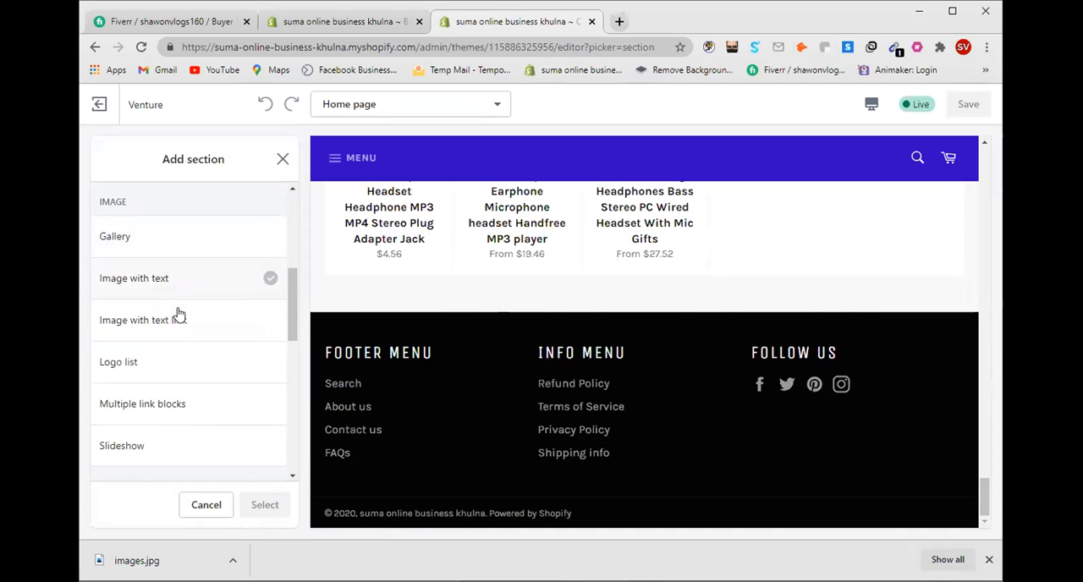
scroll(157, 346, "down", 1)
scroll(182, 343, "down", 1)
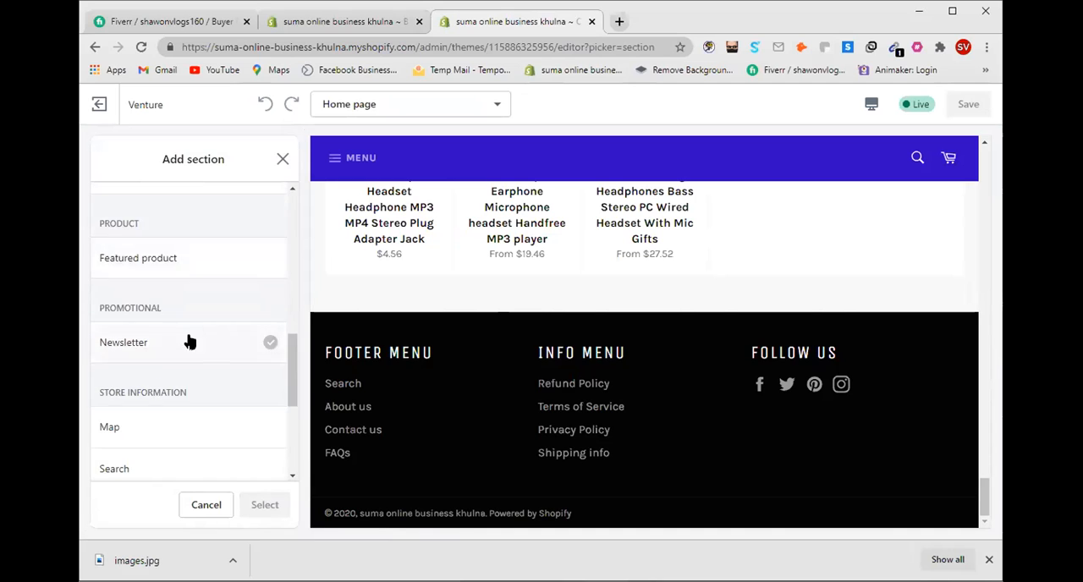
scroll(170, 341, "down", 2)
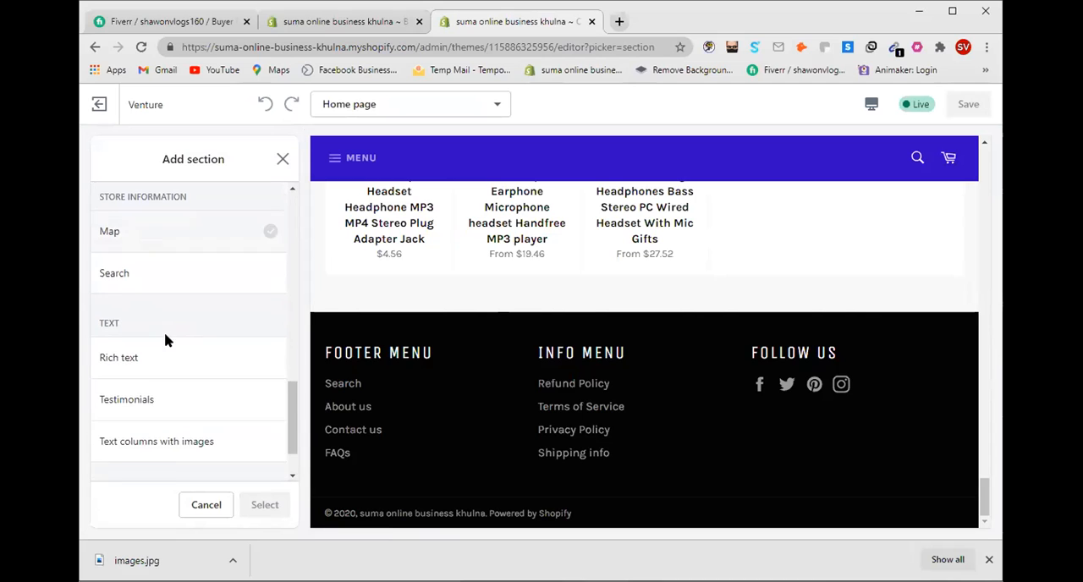
scroll(173, 322, "down", 1)
left_click(208, 305)
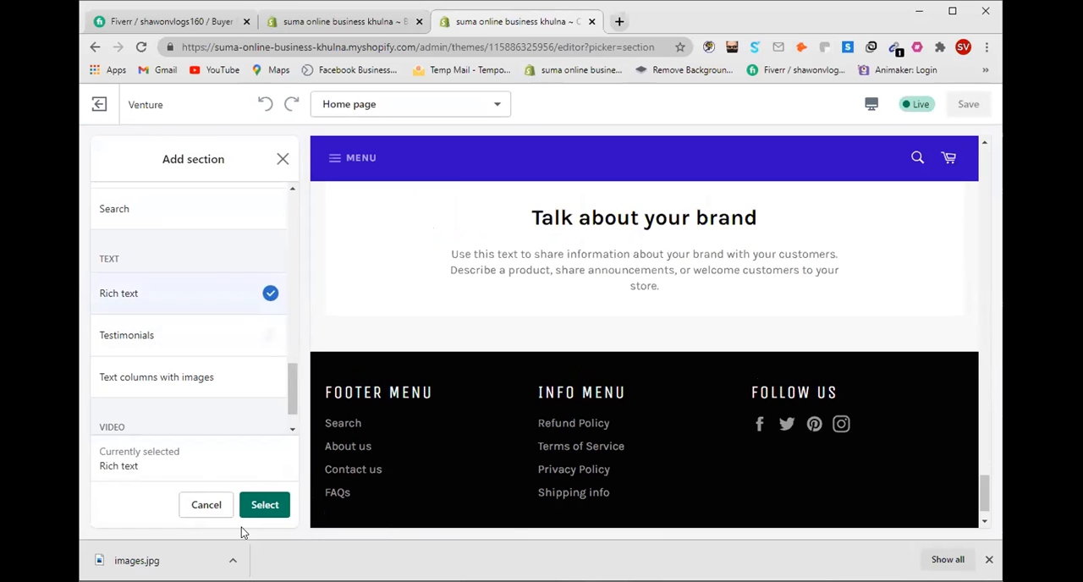
left_click(261, 504)
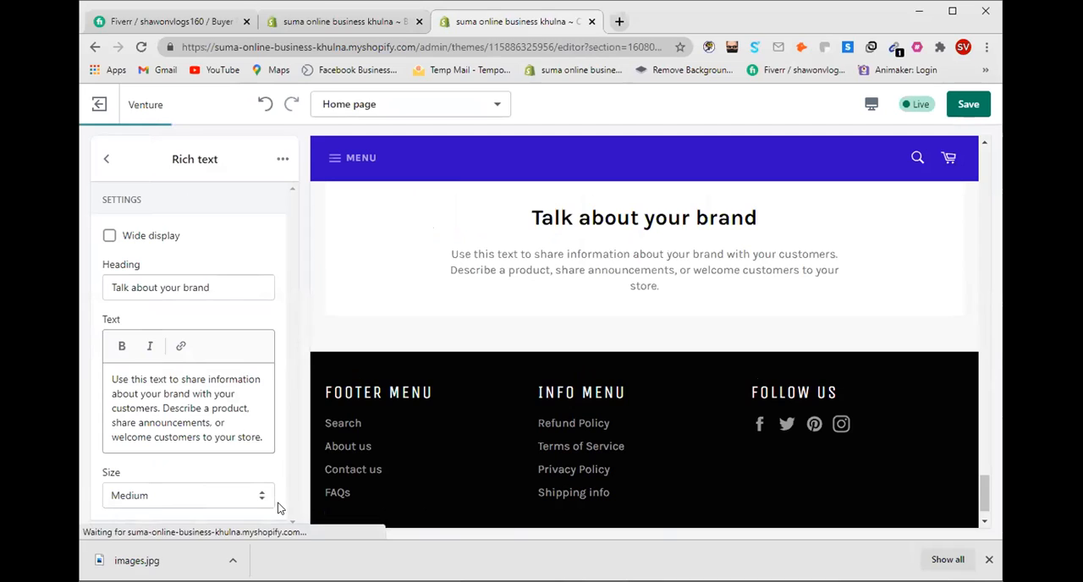
Step: Replace the Rich text section's default heading with "Hurryupp!!"
triple_click(224, 287)
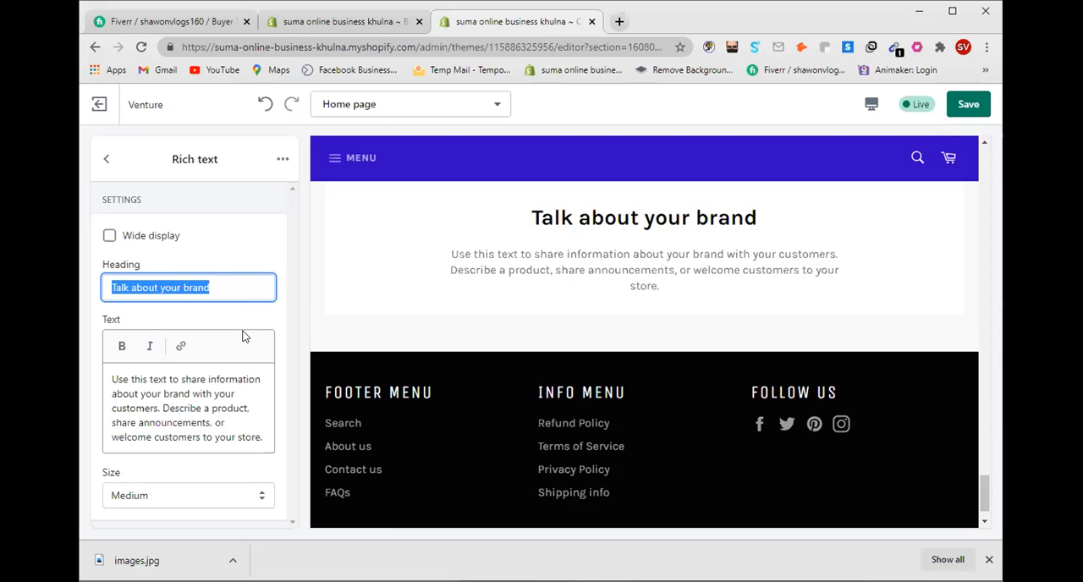
key("BackSpace")
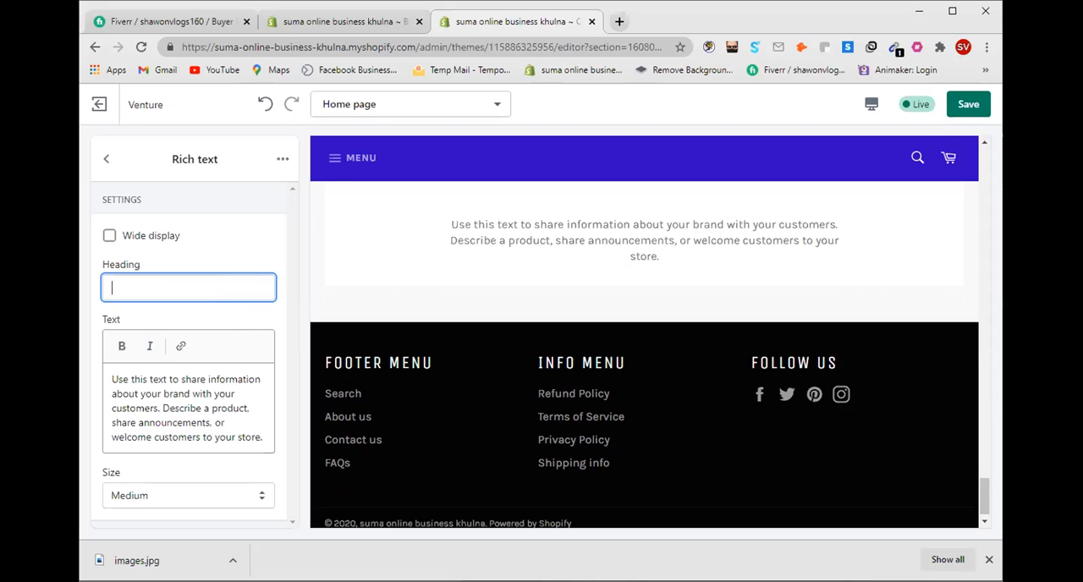
type("H")
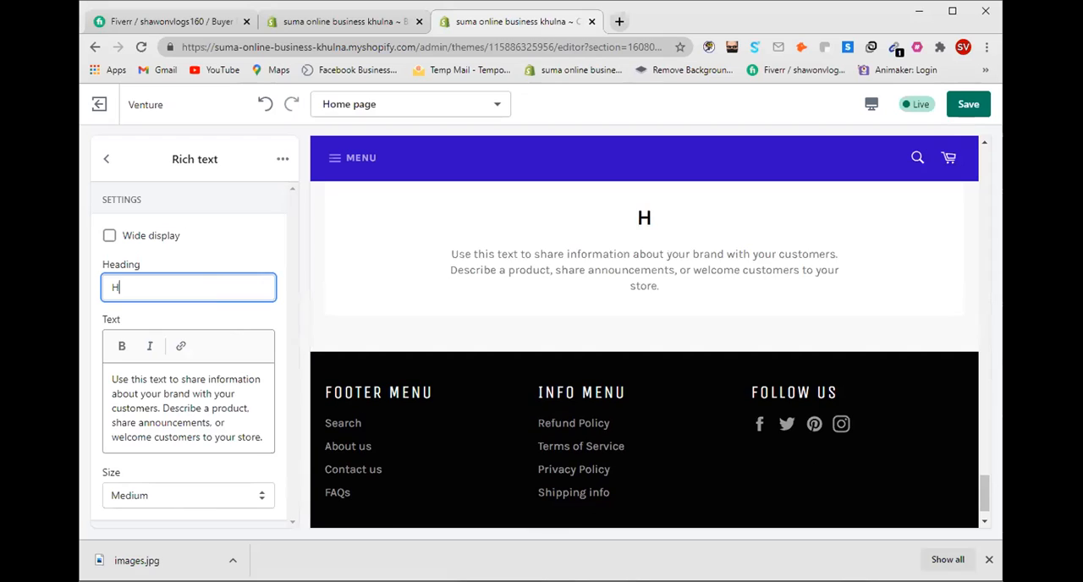
type("urryup")
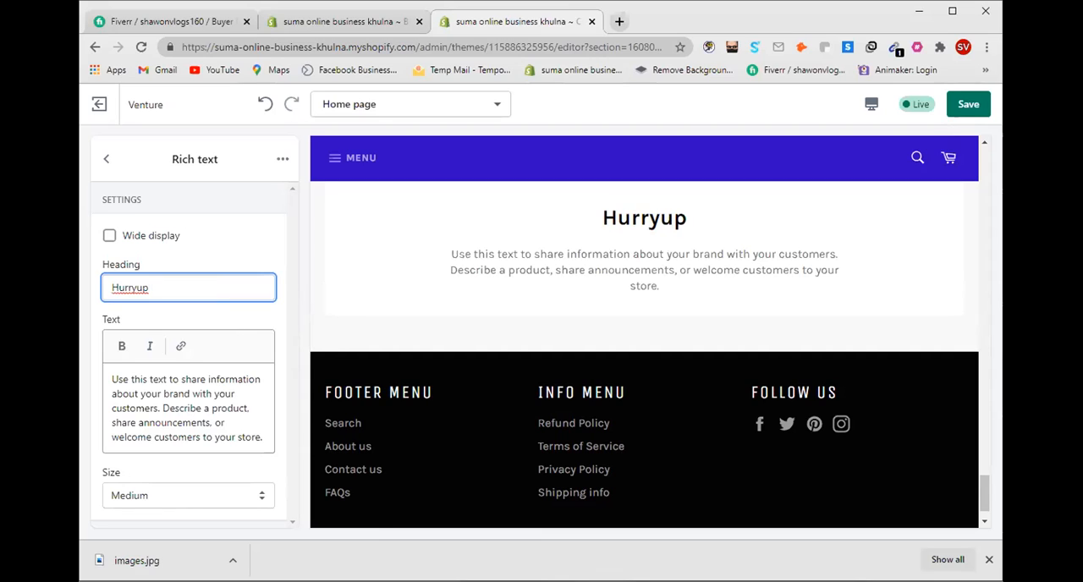
type("p")
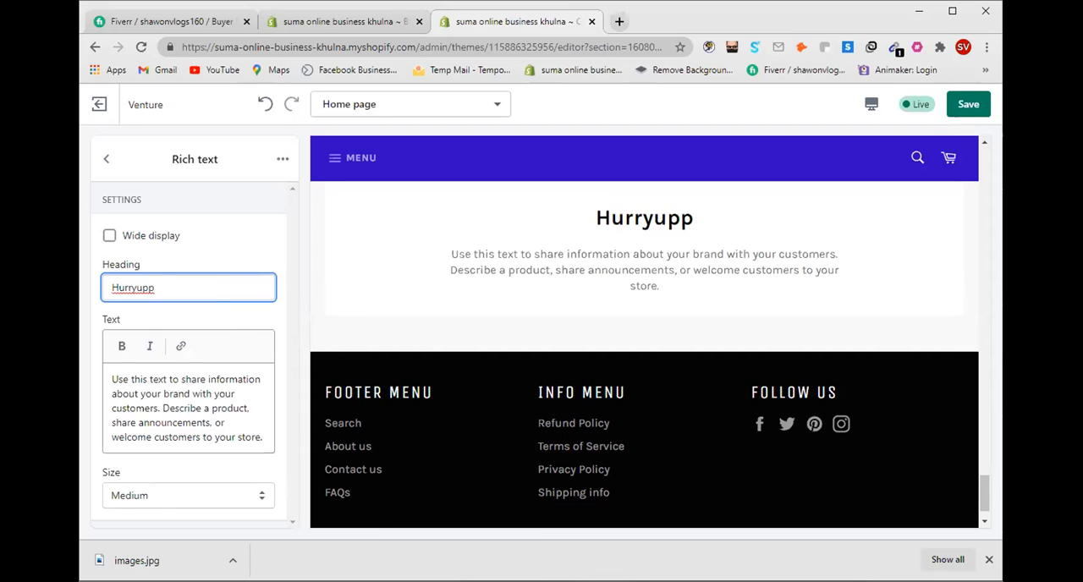
type("!!")
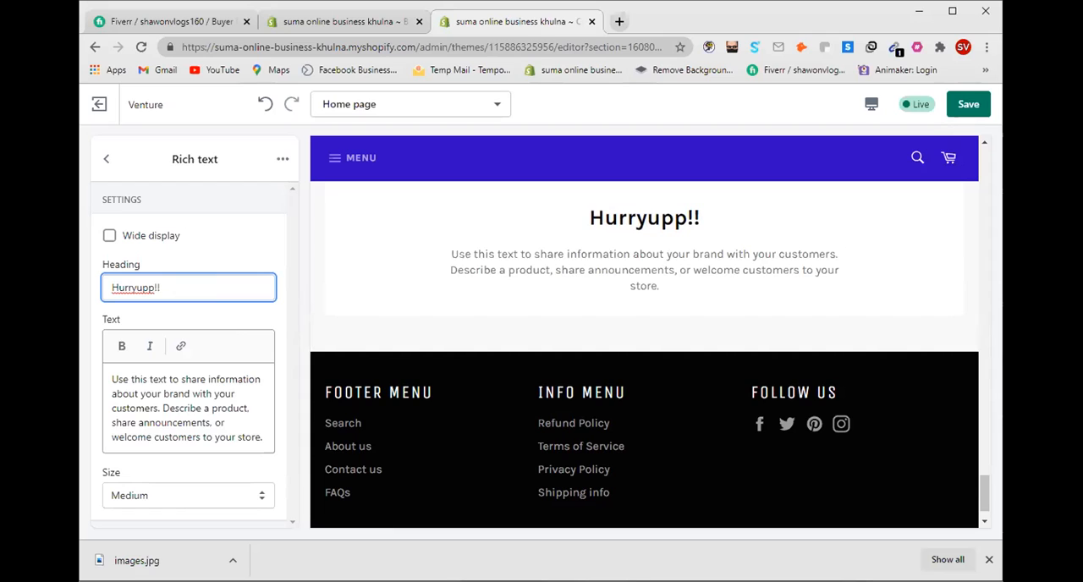
type(" $")
Step: Extend the Rich text heading with "40% Discount" after the exclamation marks
key("BackSpace")
type("450$")
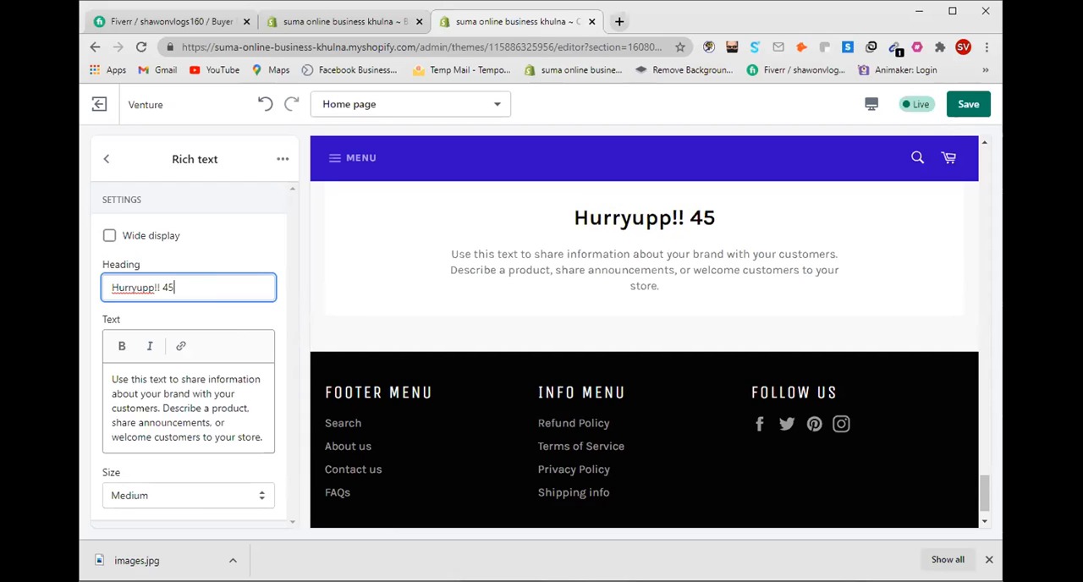
key("BackSpace")
type("%")
key("BackSpace")
key("BackSpace")
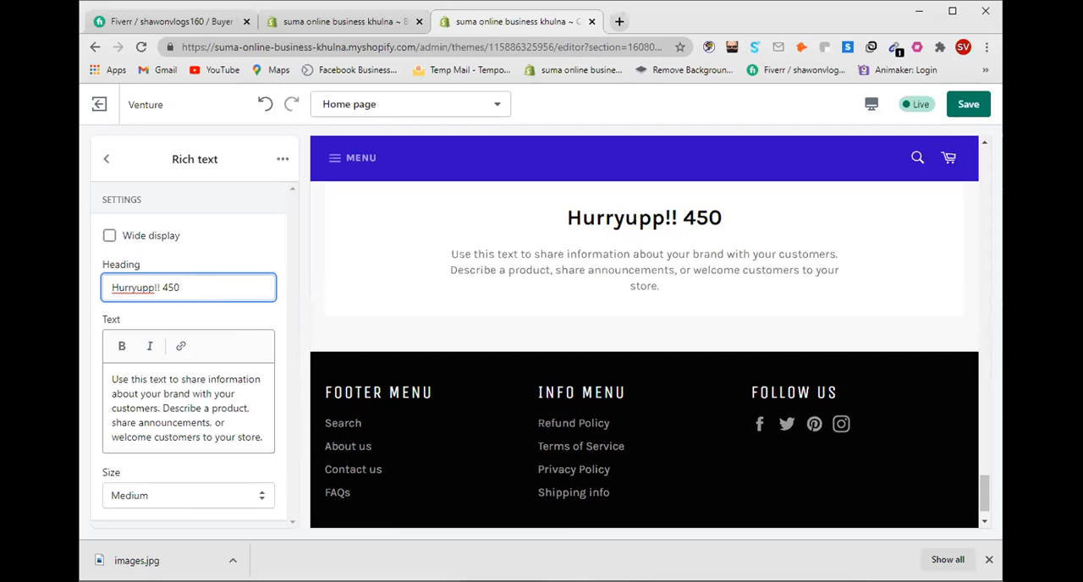
key("BackSpace")
type("0%")
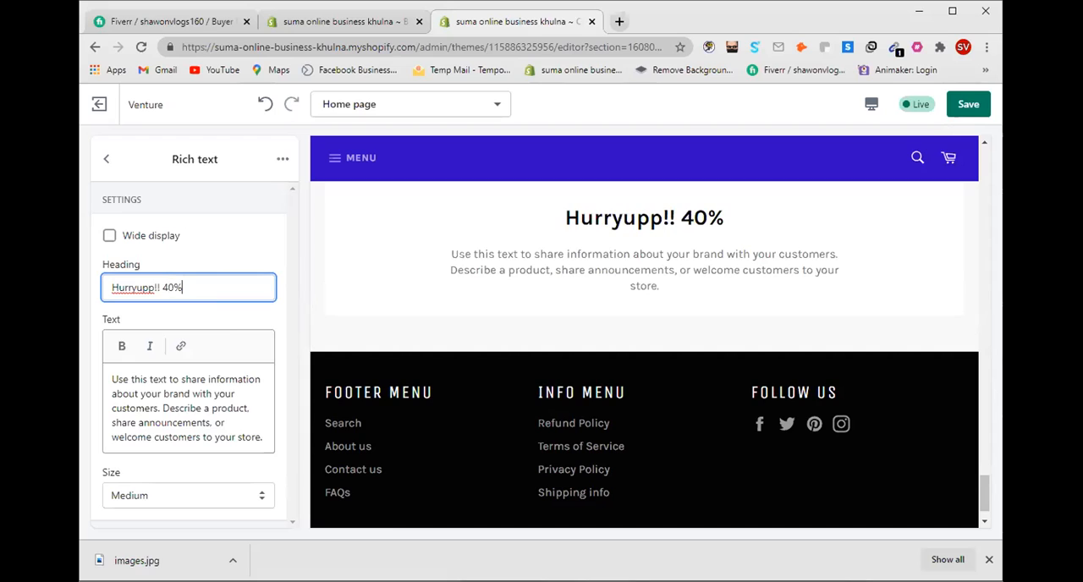
type(" D")
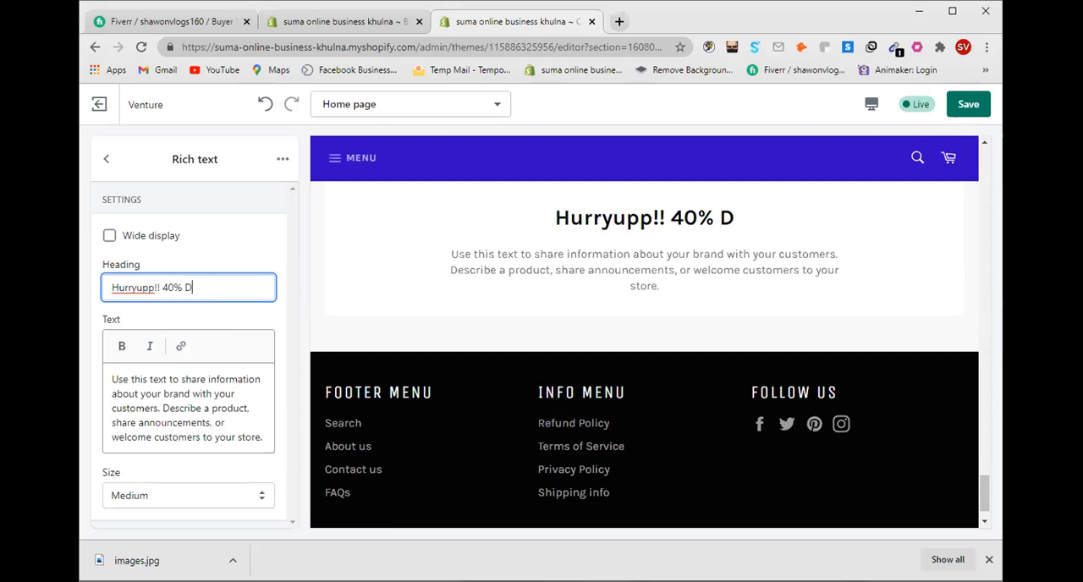
type("iscount")
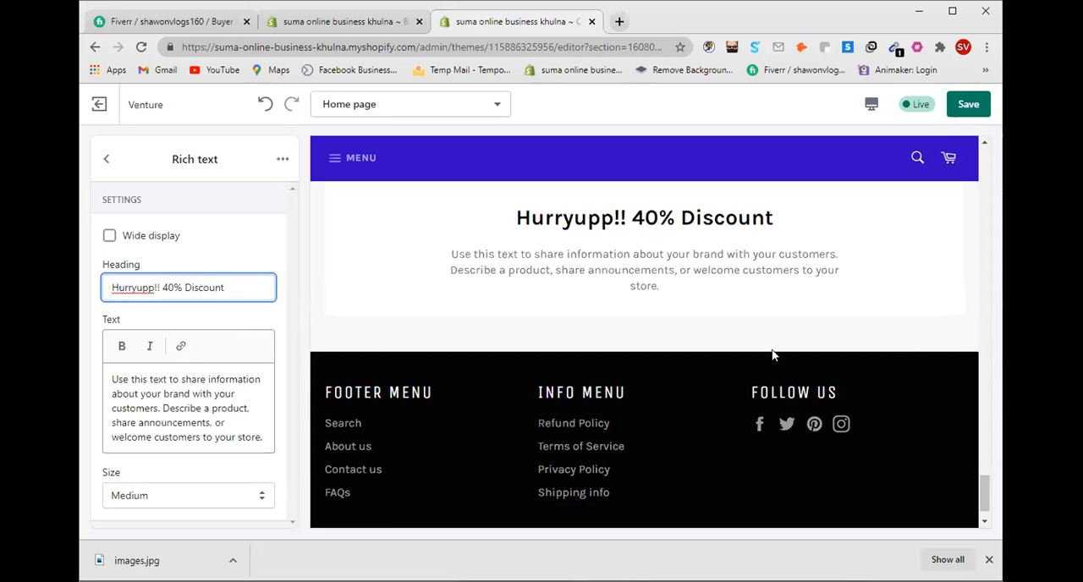
Step: Try to find a spelling correction for the word "Hurryupp" in the heading
right_click(129, 287)
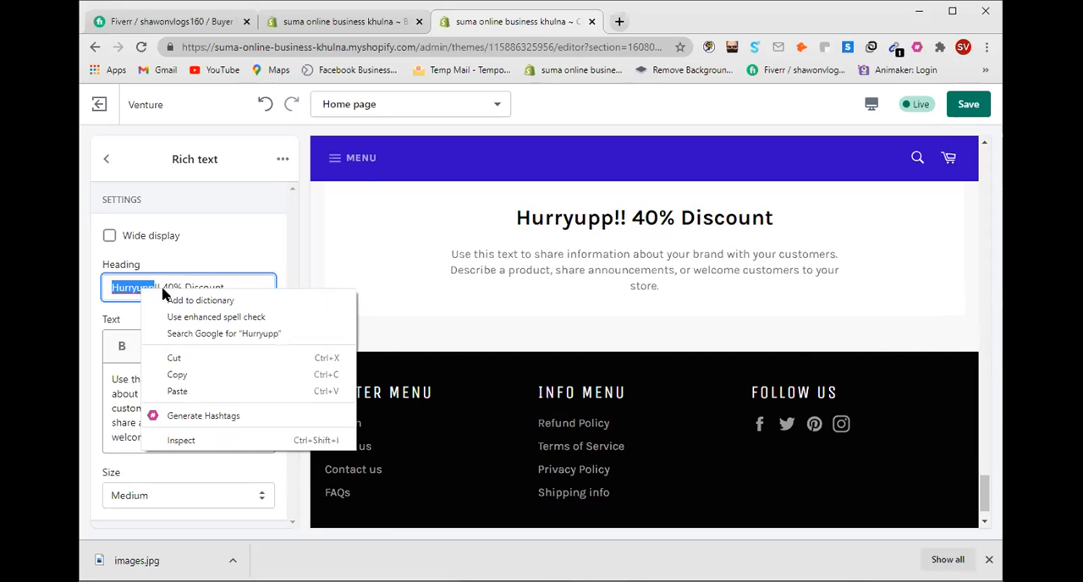
left_click(164, 292)
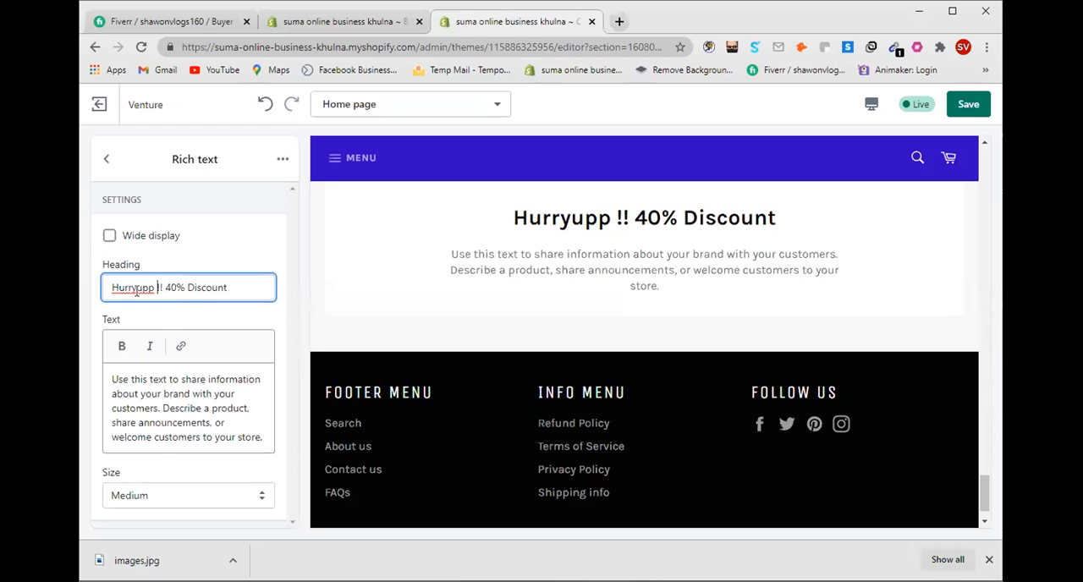
right_click(141, 288)
left_click(180, 296)
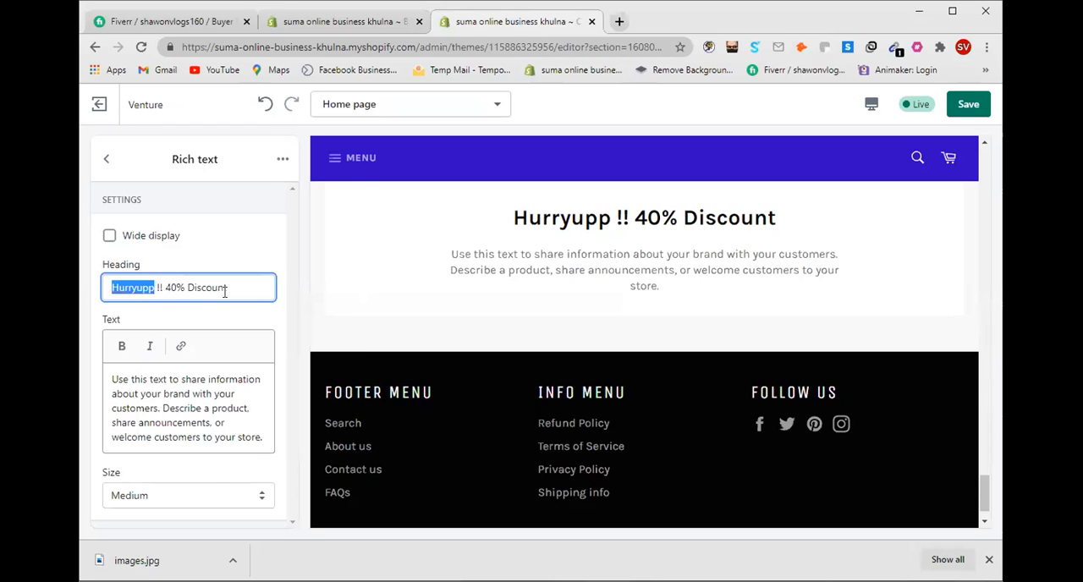
left_click(165, 290)
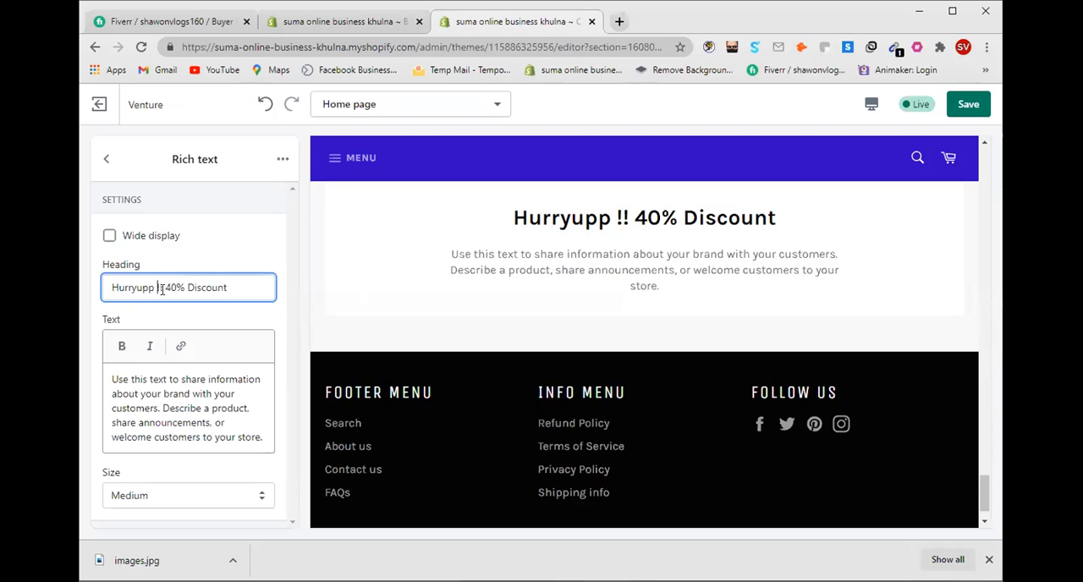
key("BackSpace")
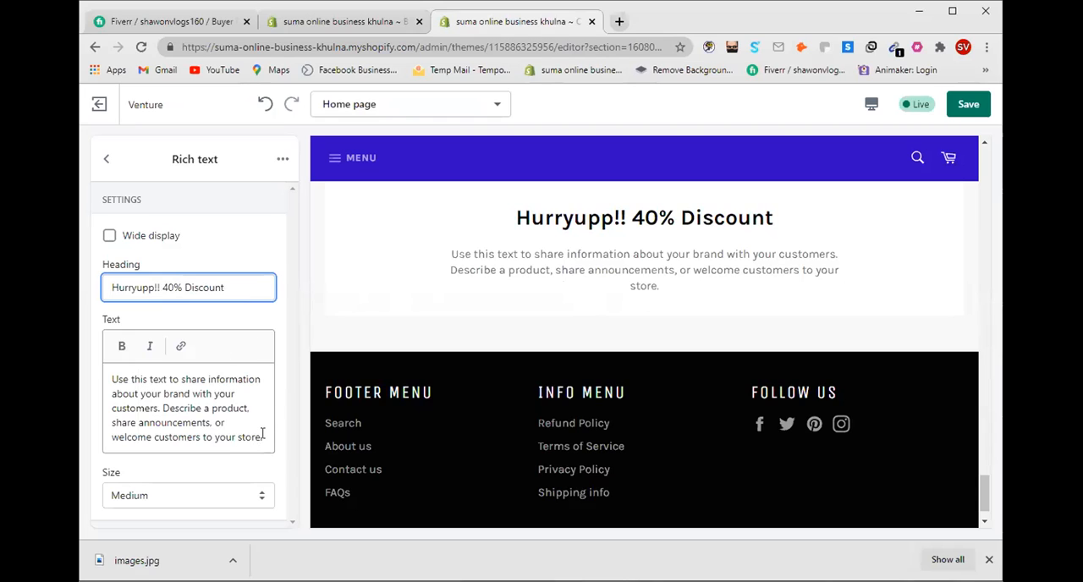
Step: Clear the Rich text section's default body text and enable Wide display
left_click_drag(264, 436, 96, 383)
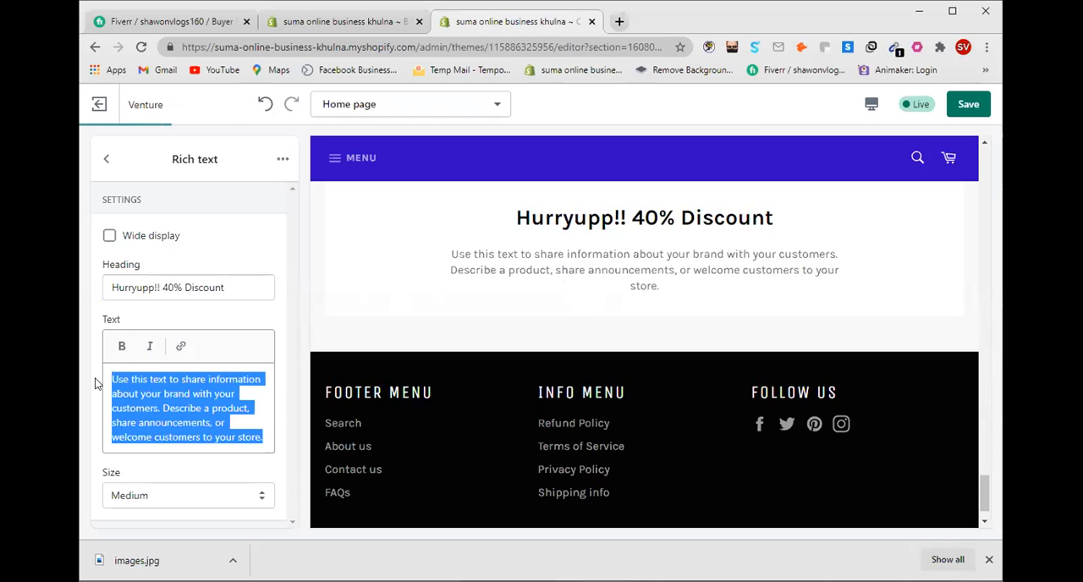
key("BackSpace")
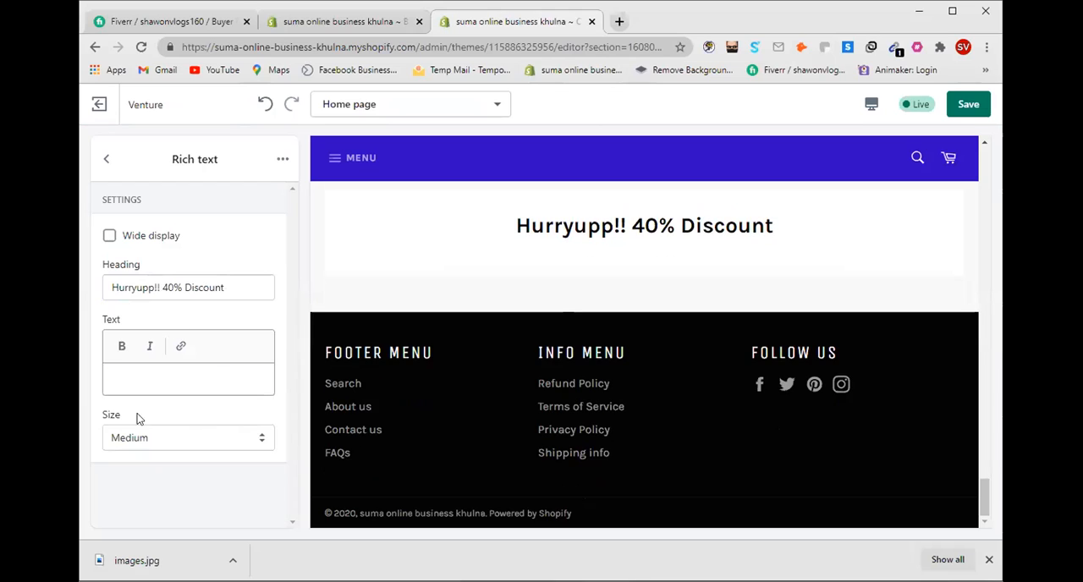
left_click(109, 237)
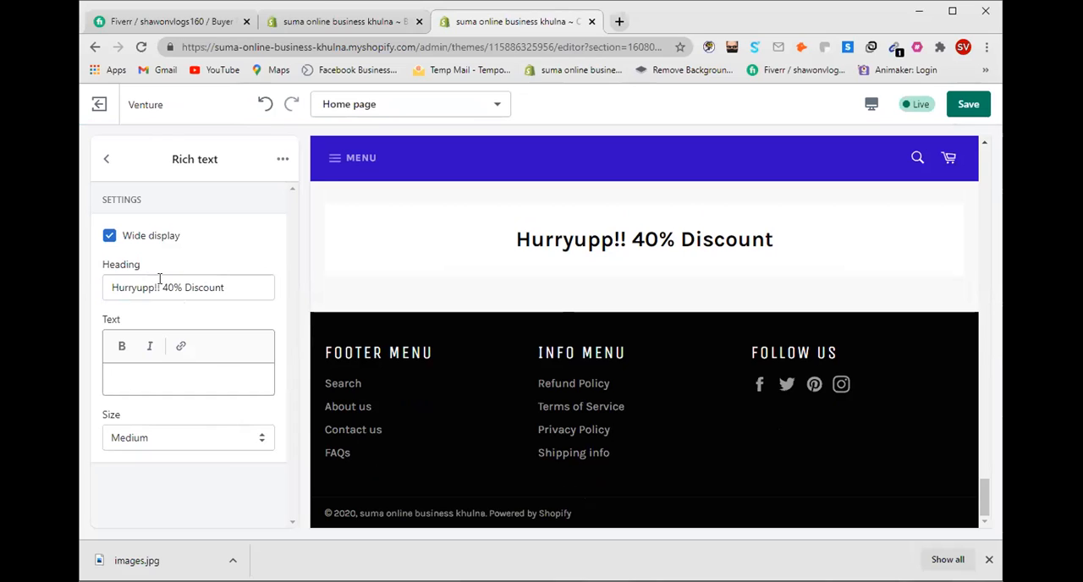
Step: Try the Small and Medium sizes for the Rich text section and set its size to Large
left_click(201, 446)
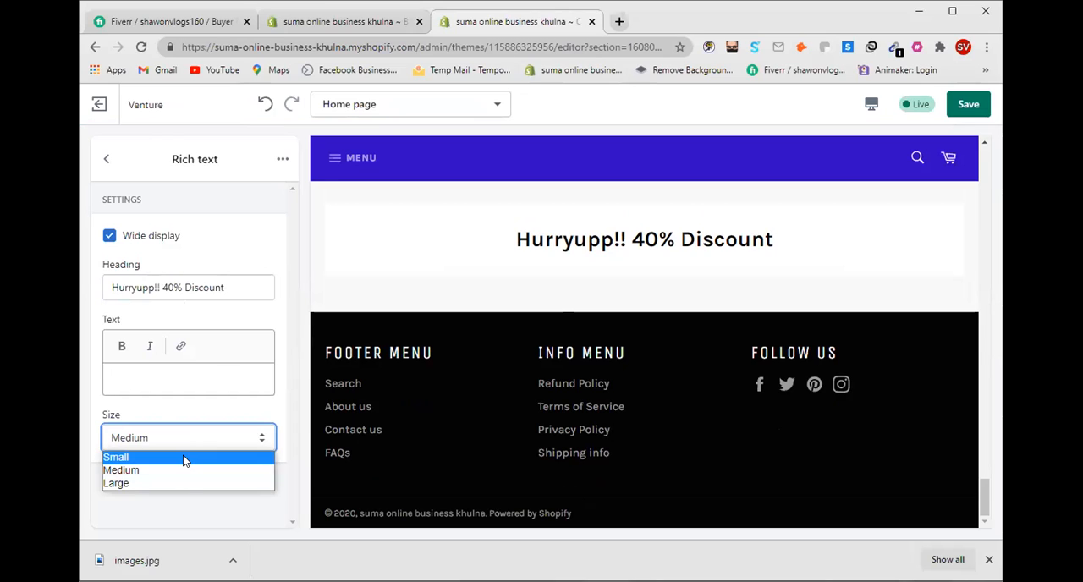
left_click(183, 456)
left_click(229, 440)
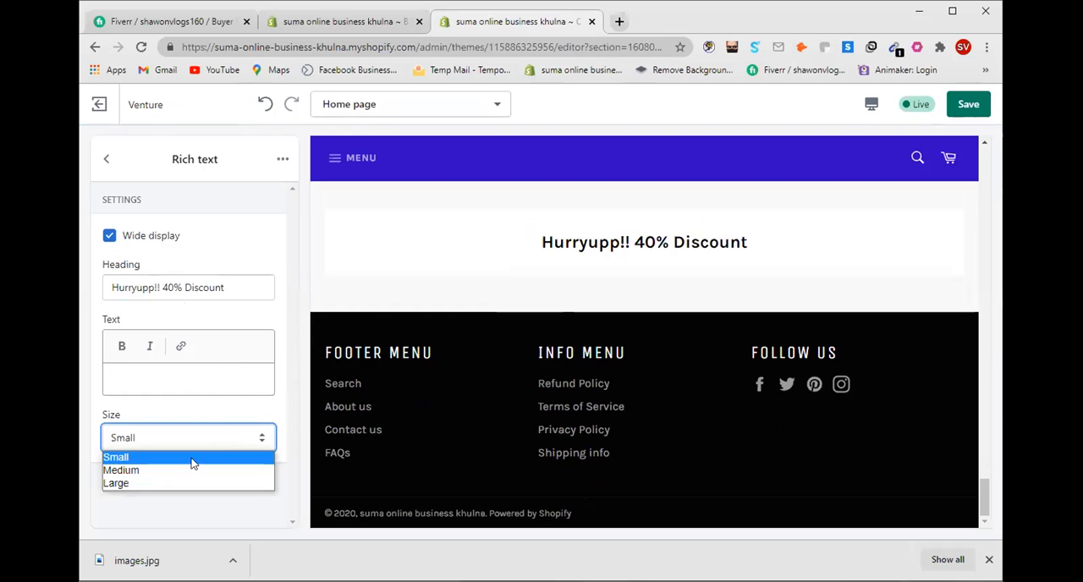
left_click(187, 470)
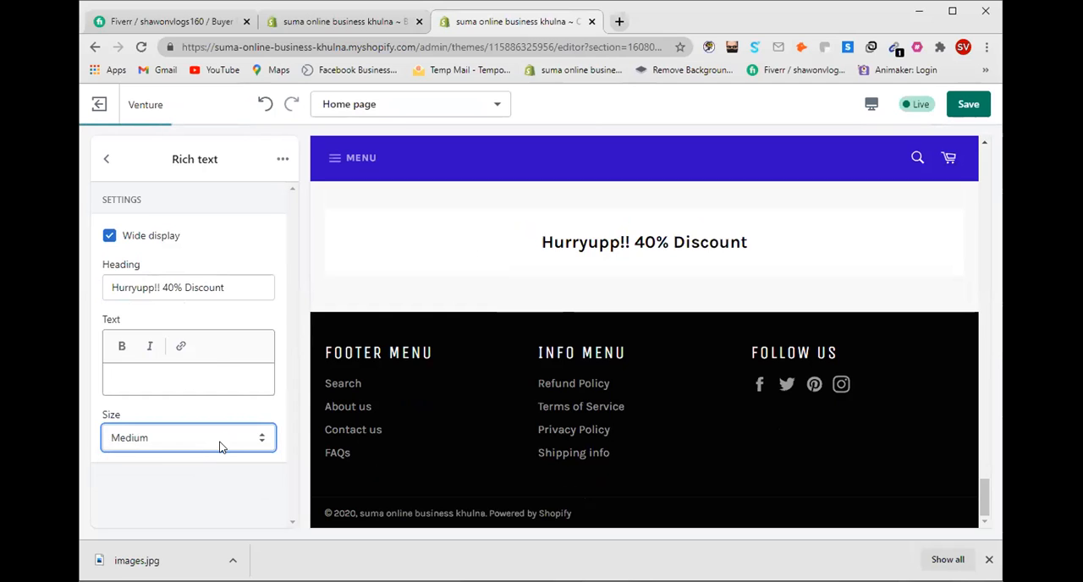
left_click(219, 447)
left_click(181, 483)
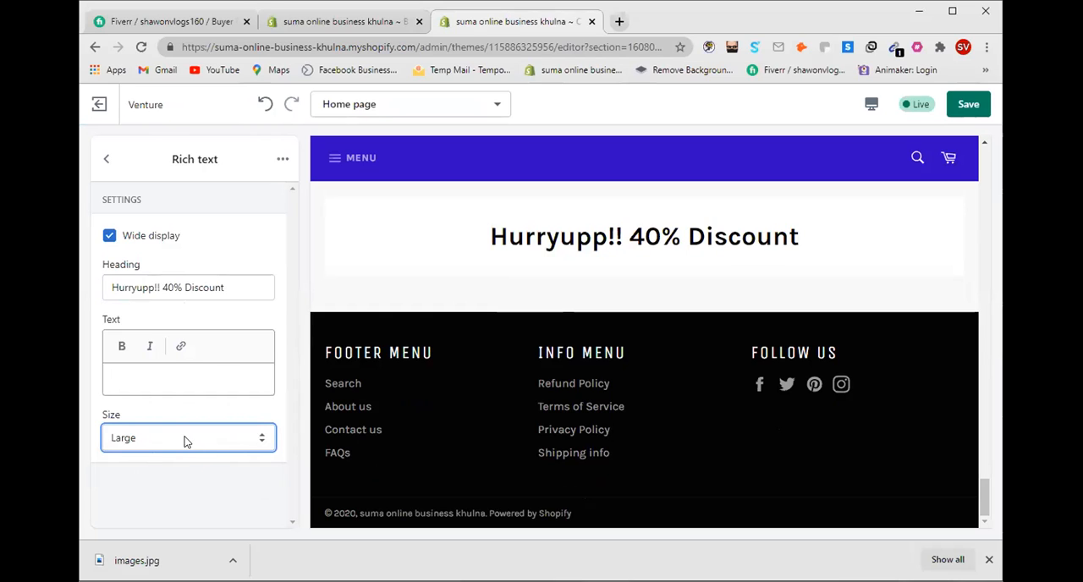
Step: Correct the heading to "Hurryup!! 40% Discount" and save the theme changes
left_click(152, 288)
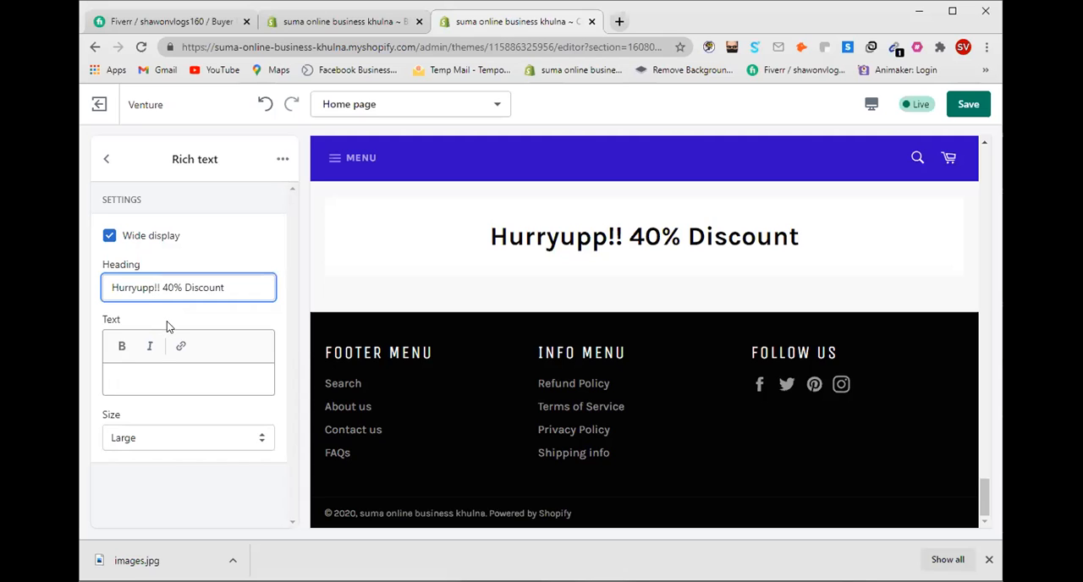
key("BackSpace")
key("BackSpace")
key("BackSpace")
key("BackSpace")
key("BackSpace")
key("BackSpace")
key("BackSpace")
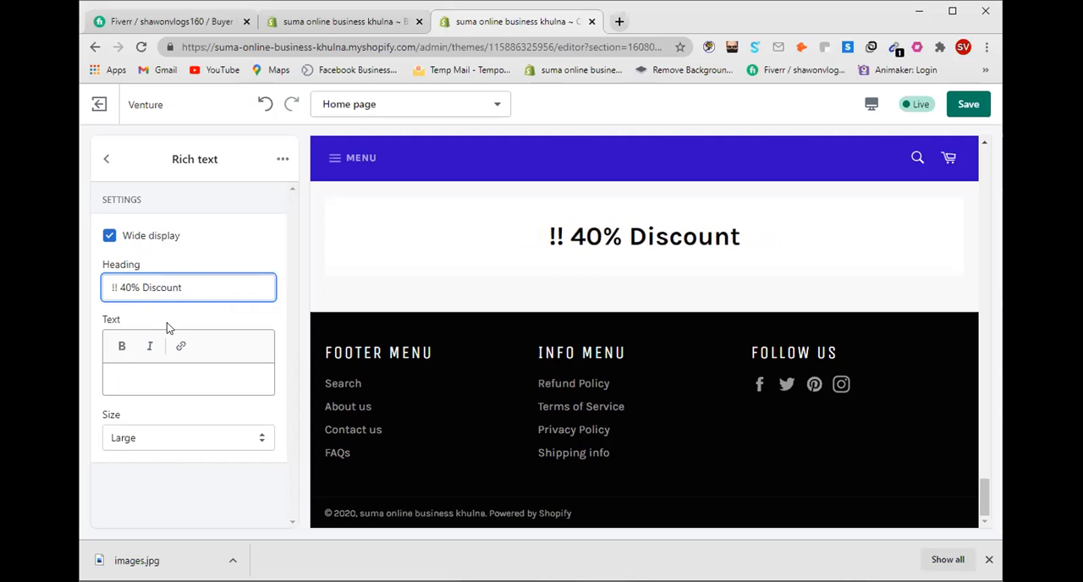
type("Hurry")
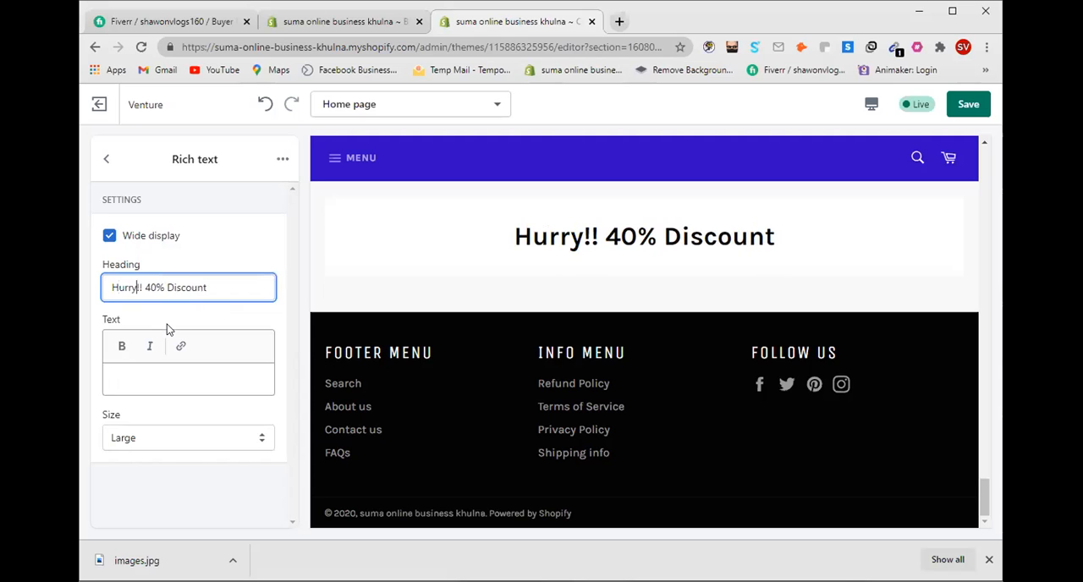
type("up")
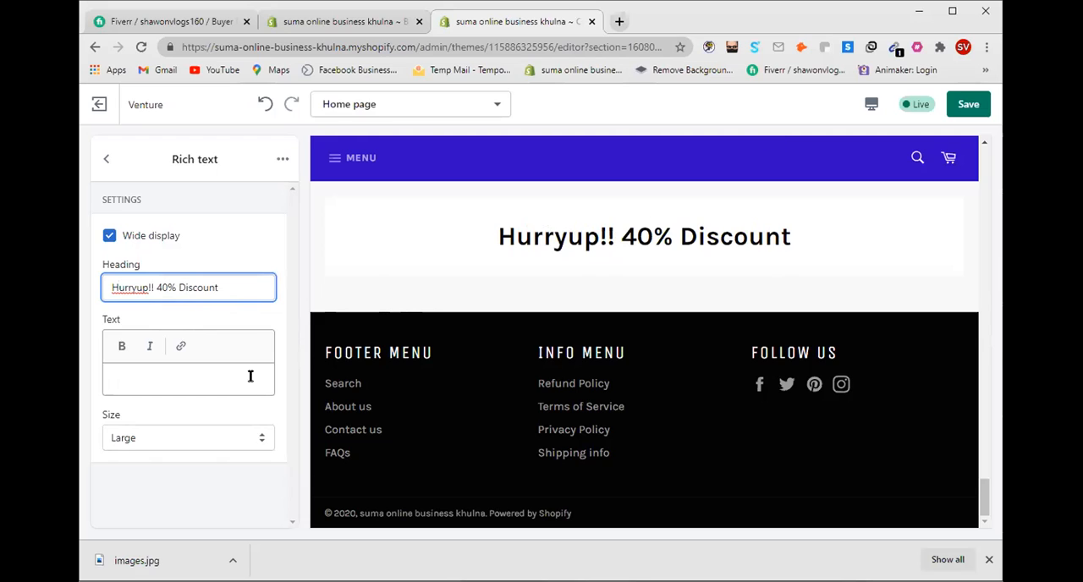
left_click(967, 105)
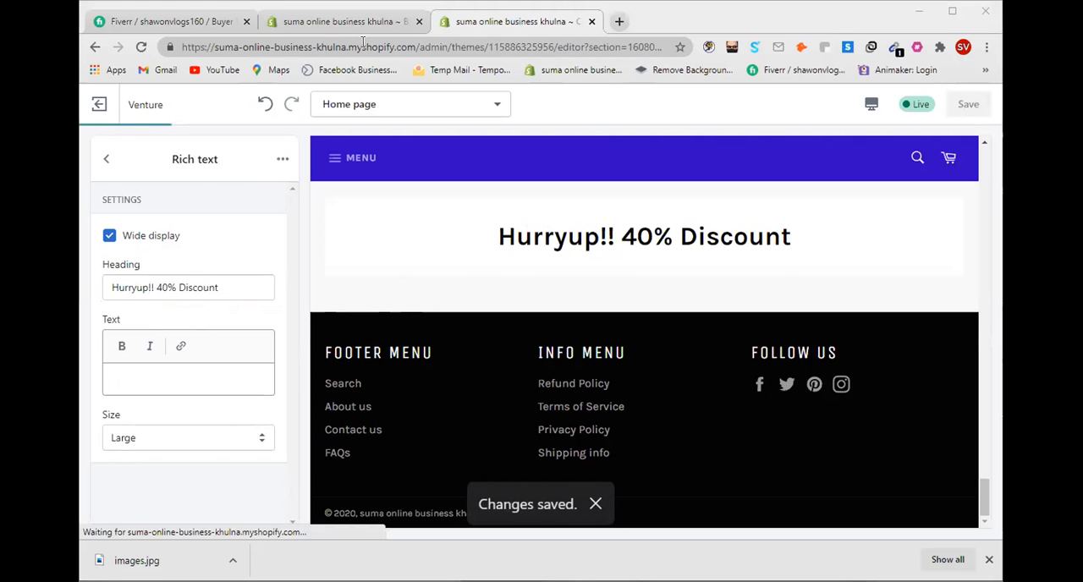
Step: Return to the home page section list and move the Rich text section between New Collection and Blog
left_click(105, 161)
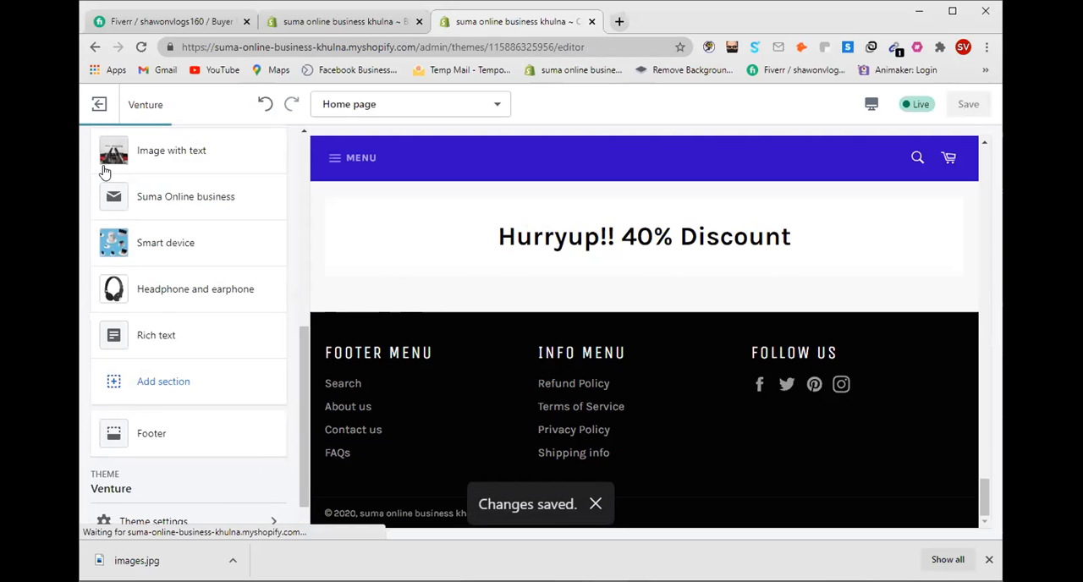
scroll(133, 398, "up", 1)
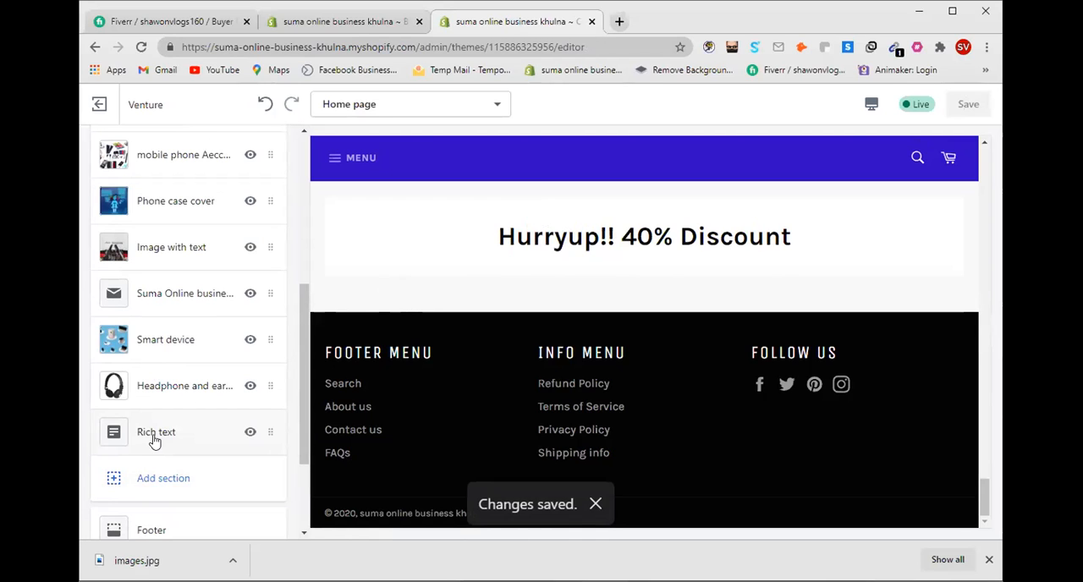
scroll(154, 440, "up", 1)
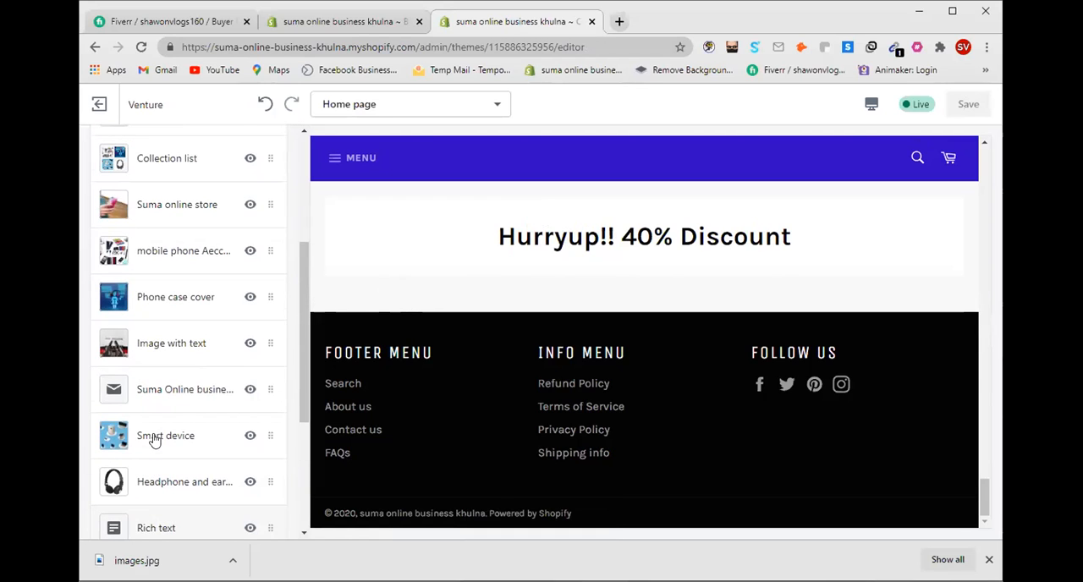
left_click_drag(157, 531, 171, 213)
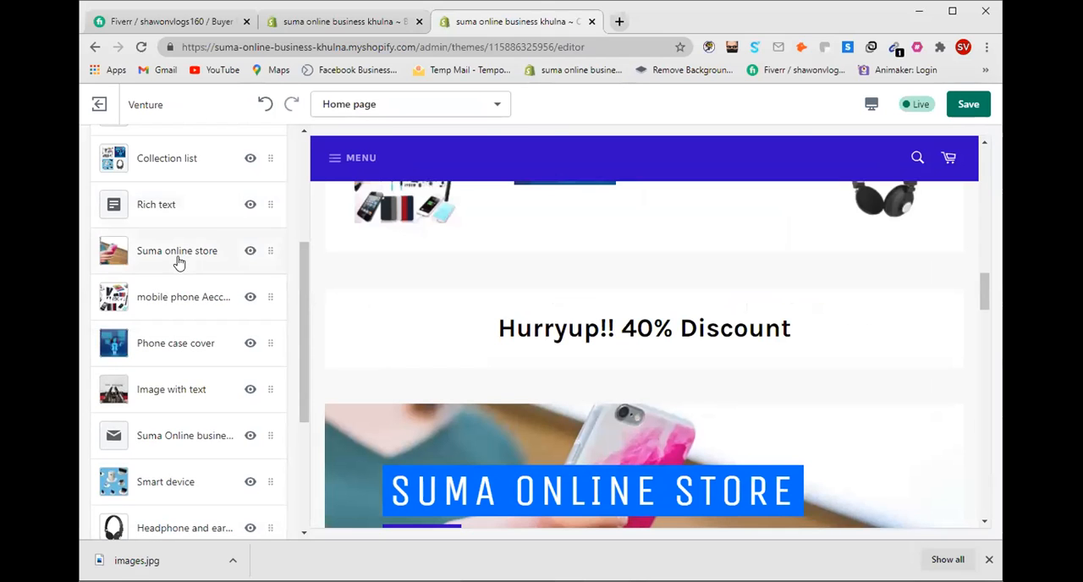
scroll(178, 263, "up", 1)
left_click_drag(156, 305, 163, 220)
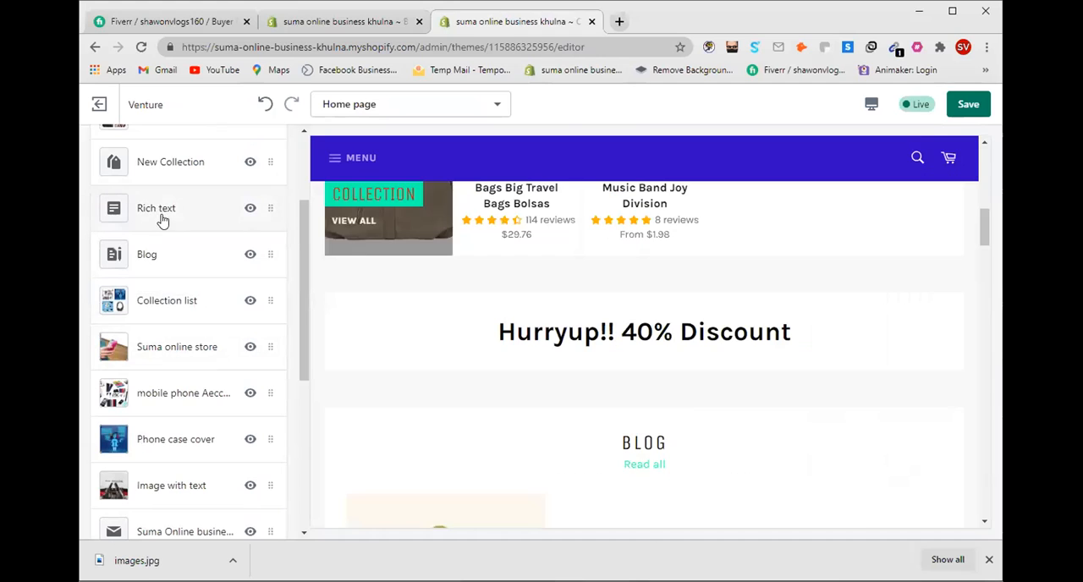
Step: Maximize the browser window to check the discount heading in the desktop preview, and restore the window size
left_click(951, 11)
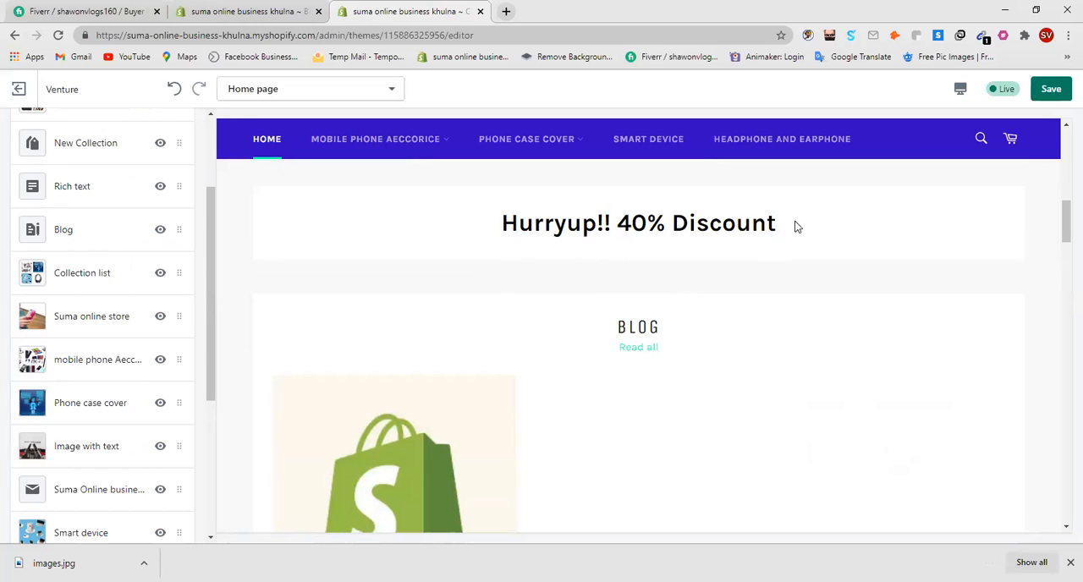
left_click(1036, 9)
scroll(143, 351, "down", 4)
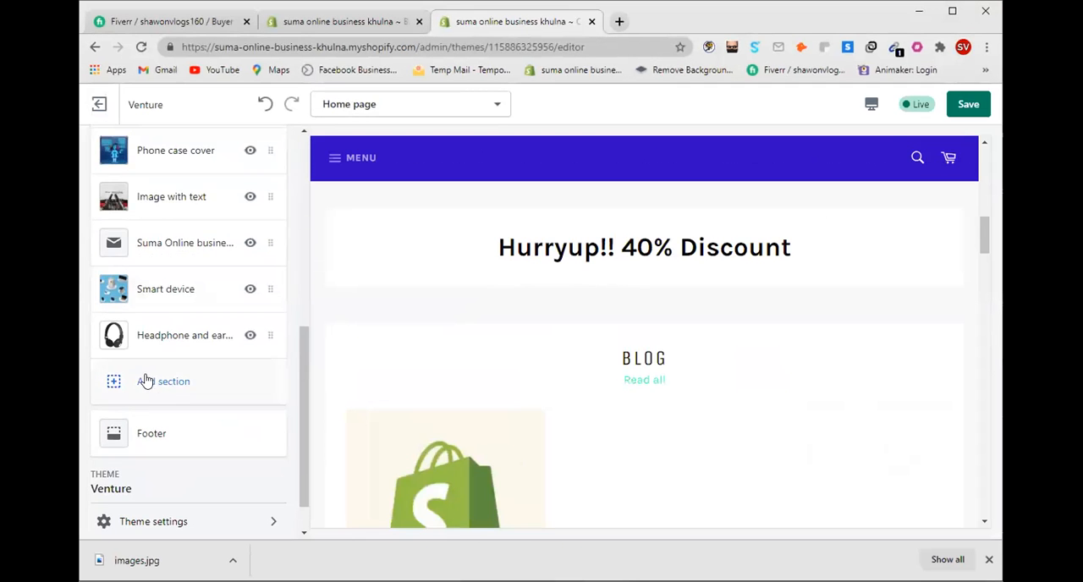
Step: Hide the Rich text section on the home page
scroll(127, 338, "up", 4)
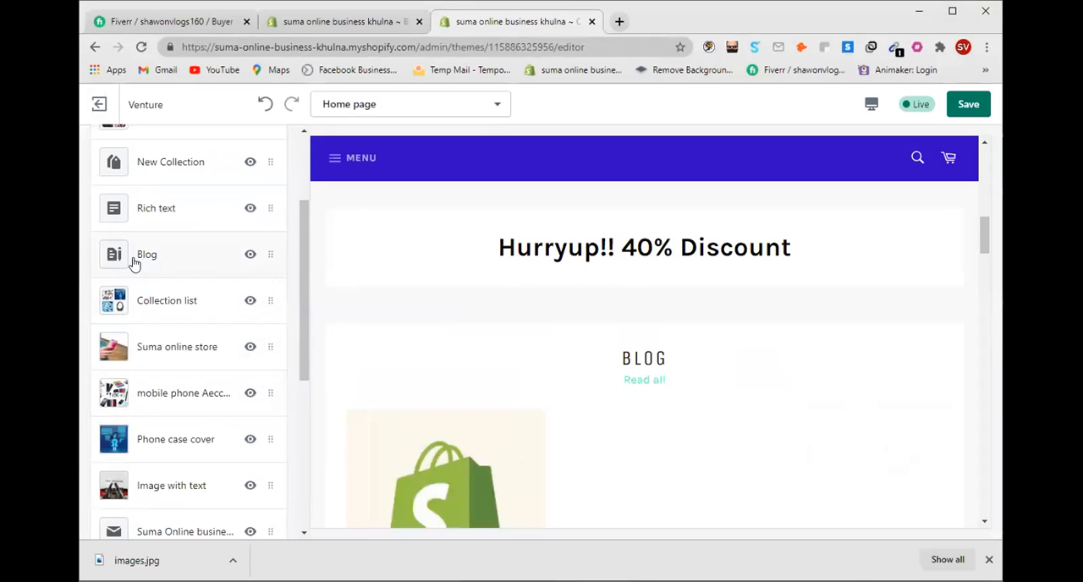
left_click(250, 208)
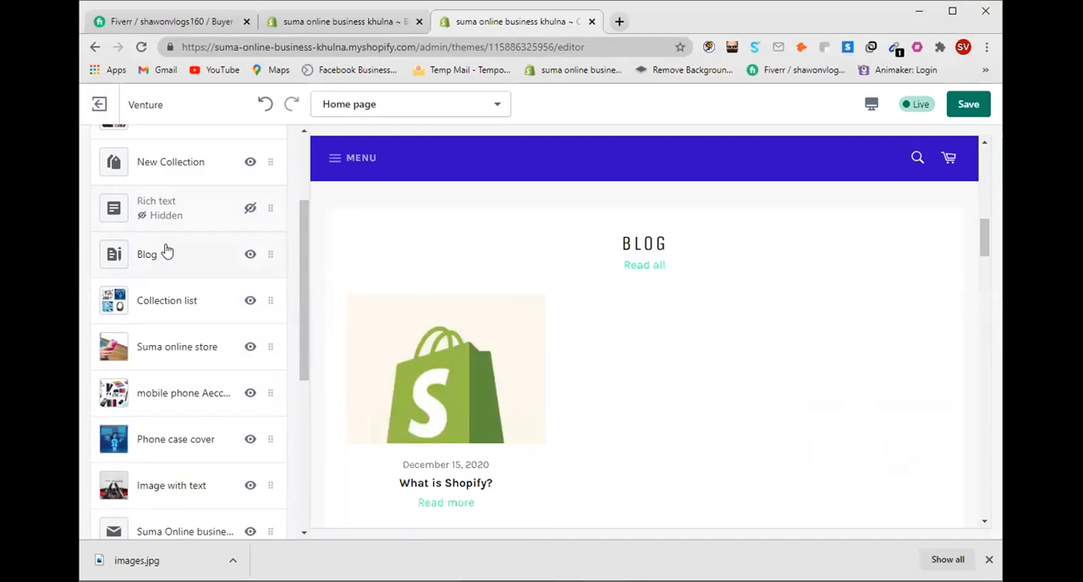
Step: Add a Featured collection section to the home page
scroll(167, 251, "down", 4)
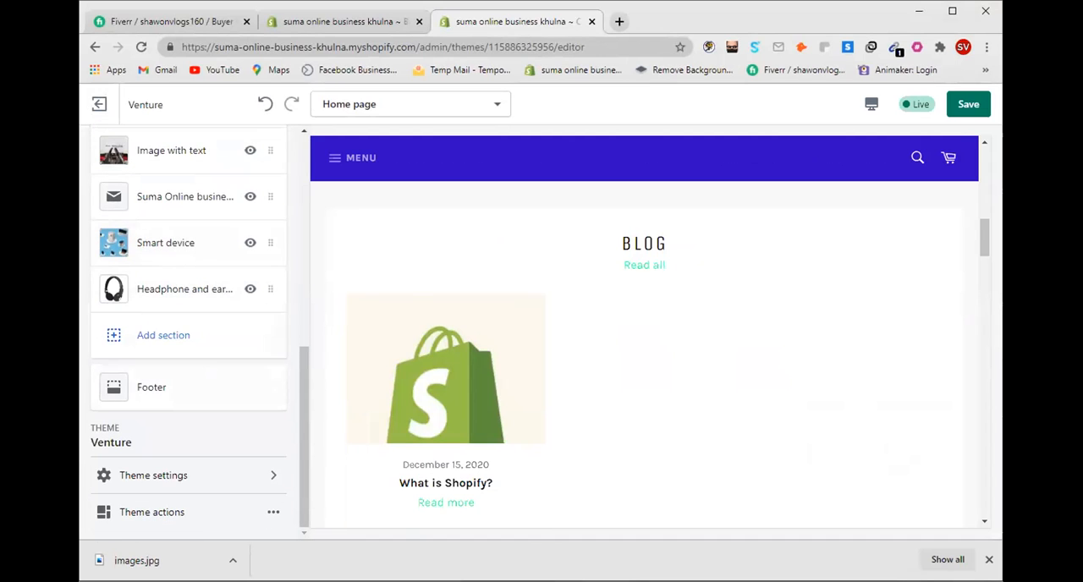
left_click(138, 347)
scroll(169, 314, "down", 3)
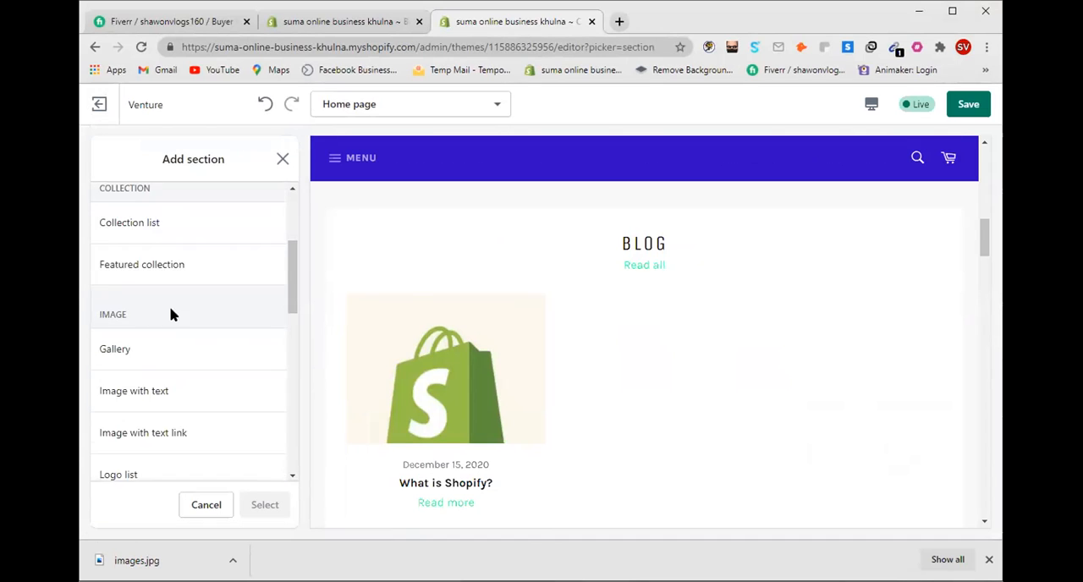
left_click(240, 275)
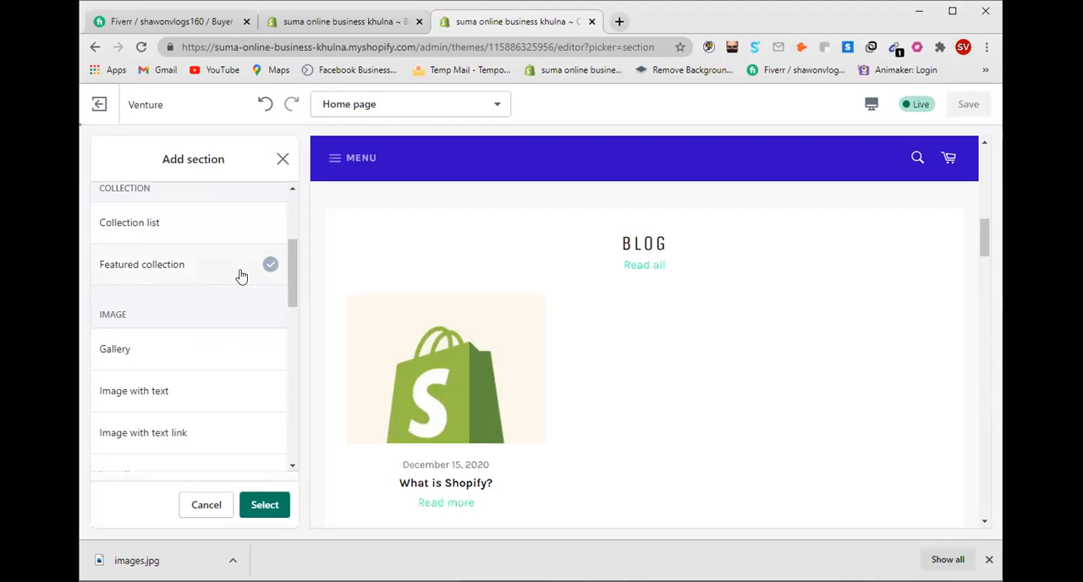
left_click(256, 510)
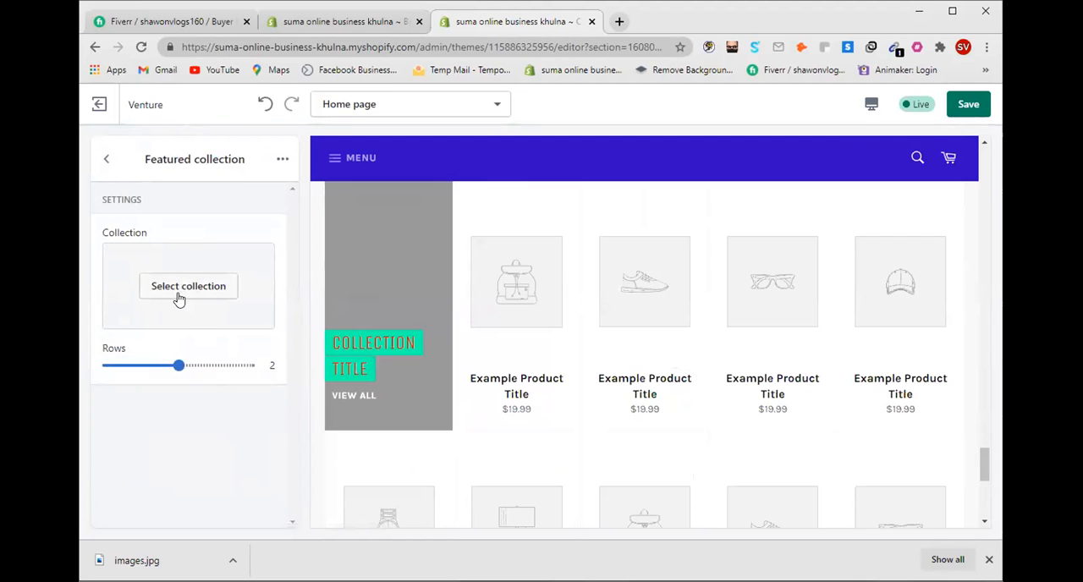
Step: Assign the Headphone and earphone collection to the new section and save the theme, returning to the section list
left_click(179, 297)
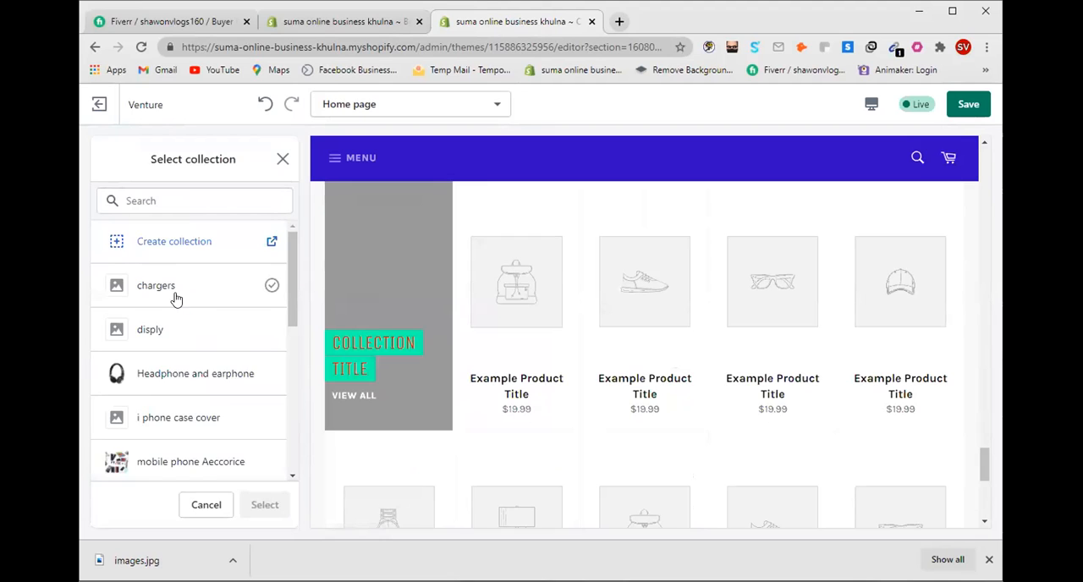
left_click(167, 379)
left_click(262, 505)
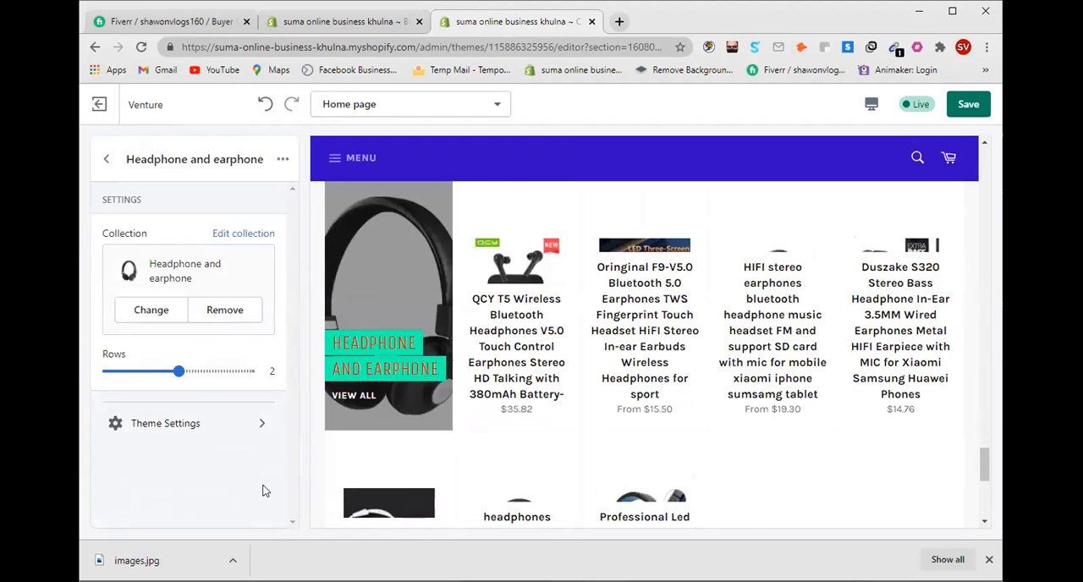
left_click(963, 107)
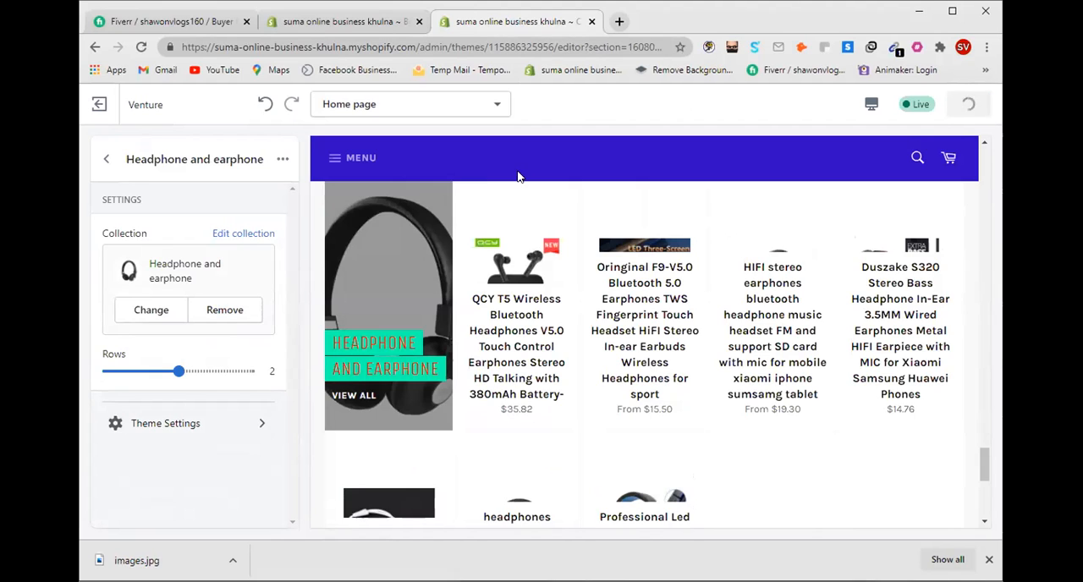
left_click(107, 165)
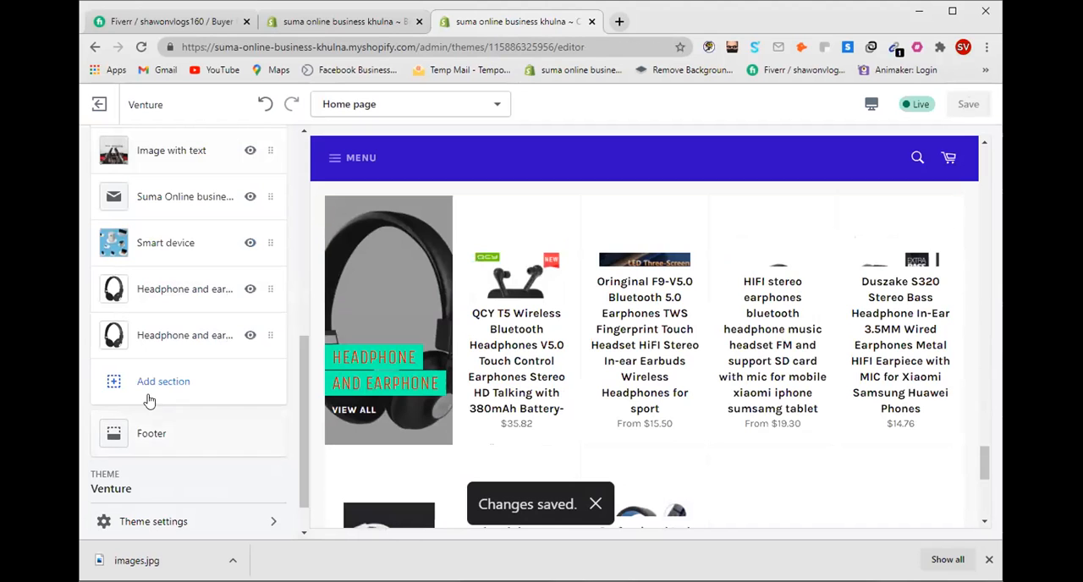
Step: Move the first Headphone and earphone section between Phone case cover and Image with text
scroll(166, 370, "up", 1)
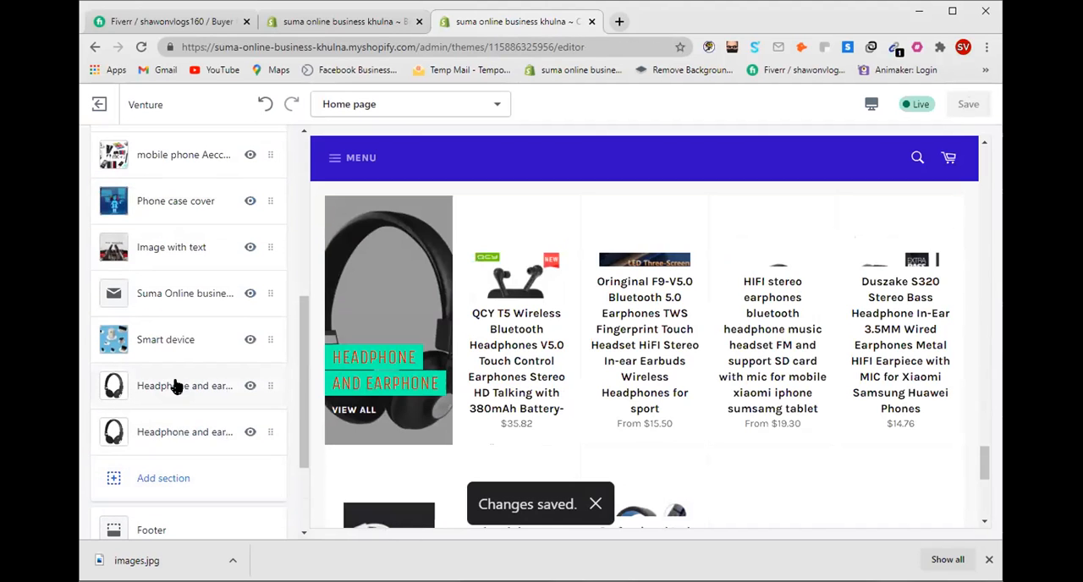
left_click(176, 392)
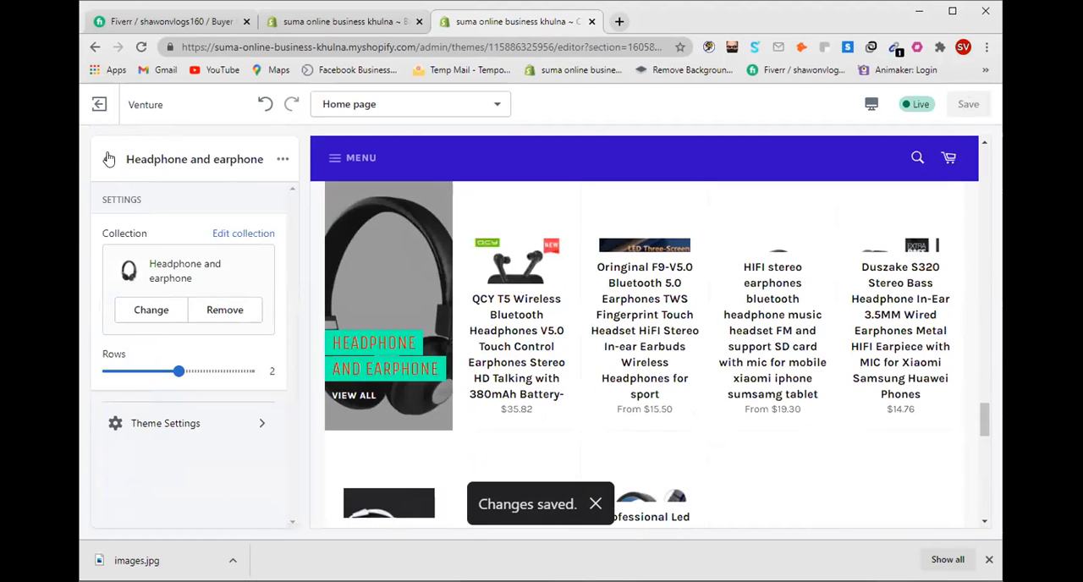
left_click(101, 162)
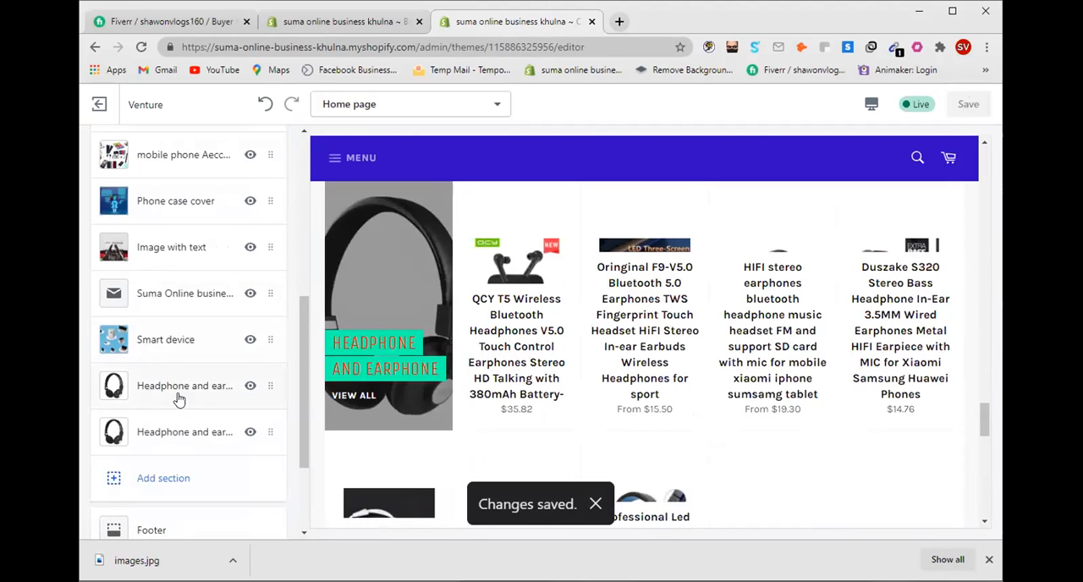
left_click_drag(169, 386, 180, 273)
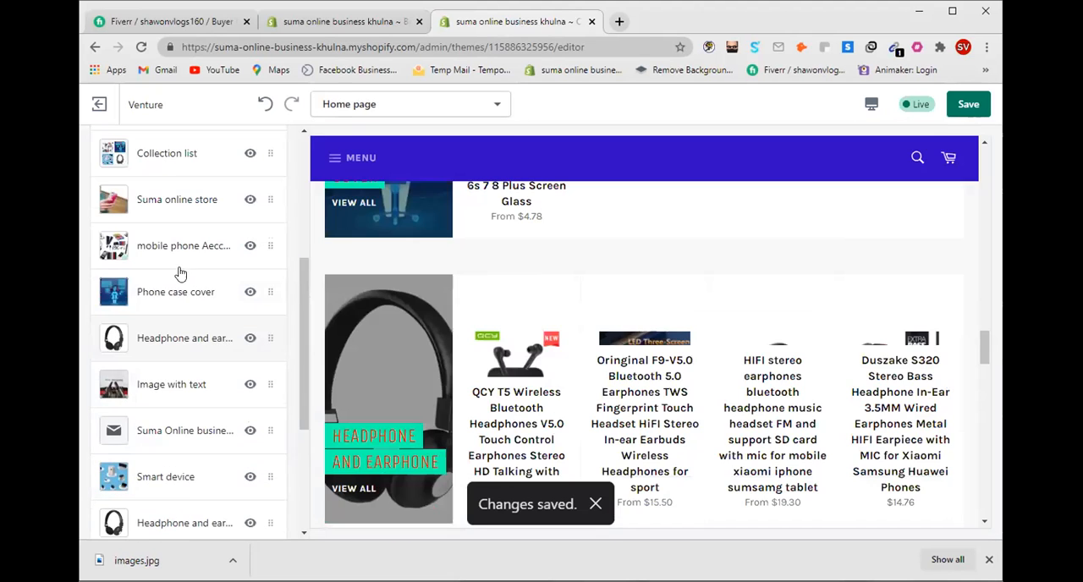
Step: Move Image with text directly below Suma online store, and move the Headphone and earphone section between Rich text and Blog
left_click_drag(155, 369, 170, 256)
scroll(171, 256, "up", 2)
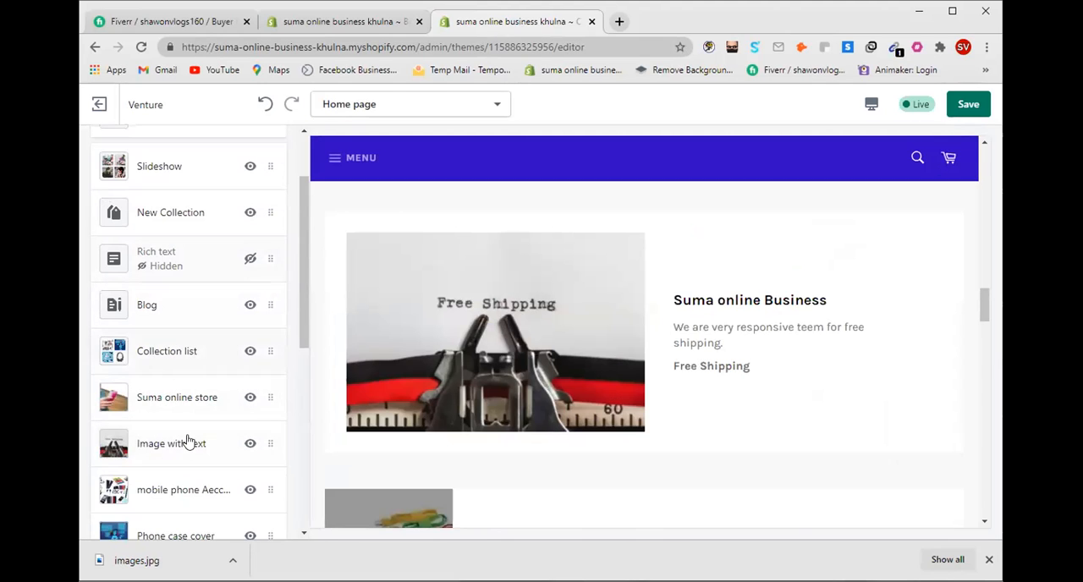
scroll(179, 481, "down", 1)
left_click_drag(168, 482, 186, 205)
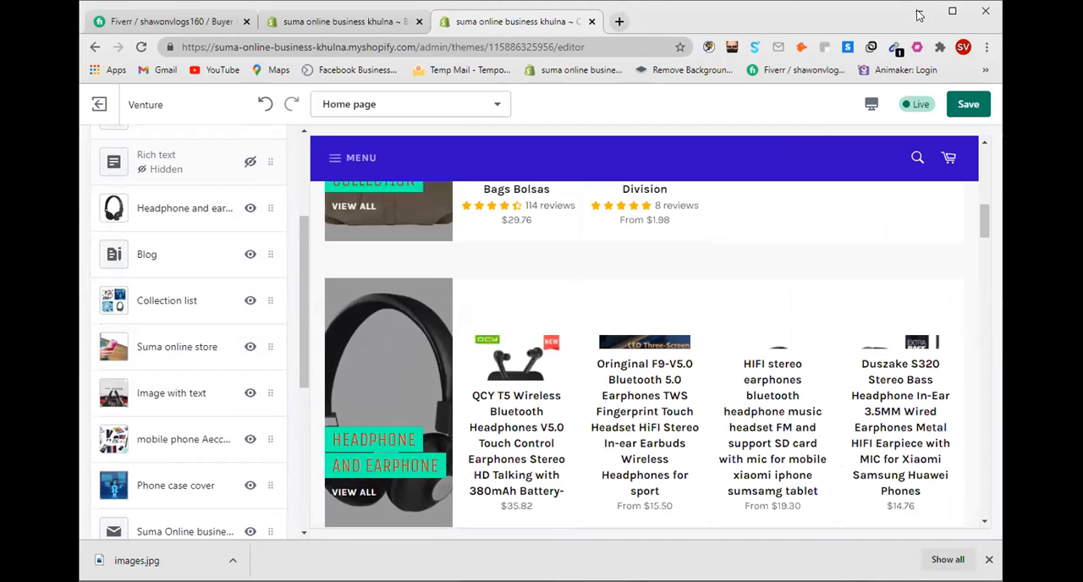
Step: Maximize the browser window to check the rearranged home page preview, and make the hidden Rich text section visible again
left_click(952, 11)
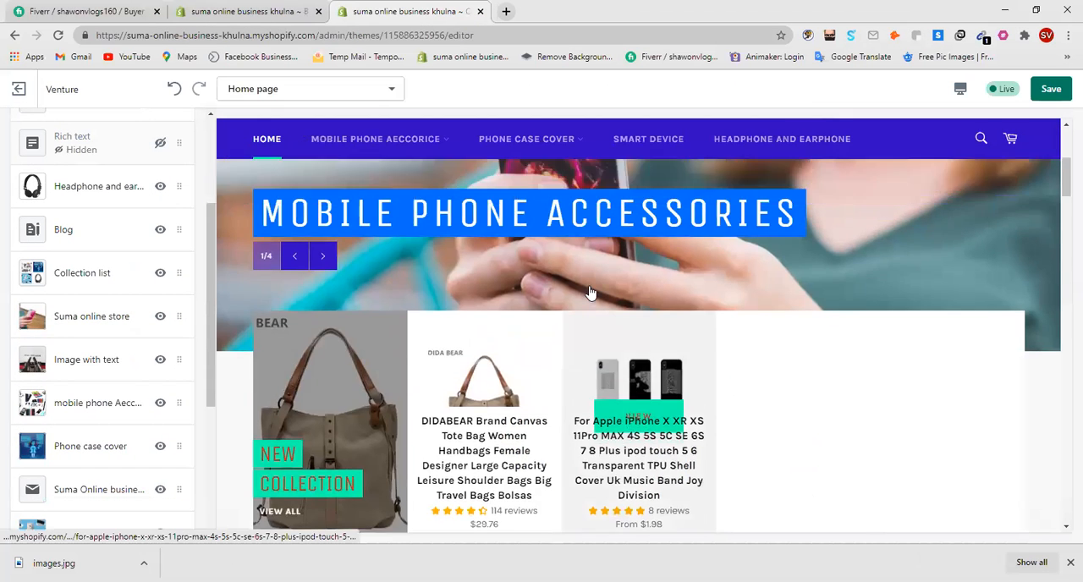
scroll(590, 288, "down", 10)
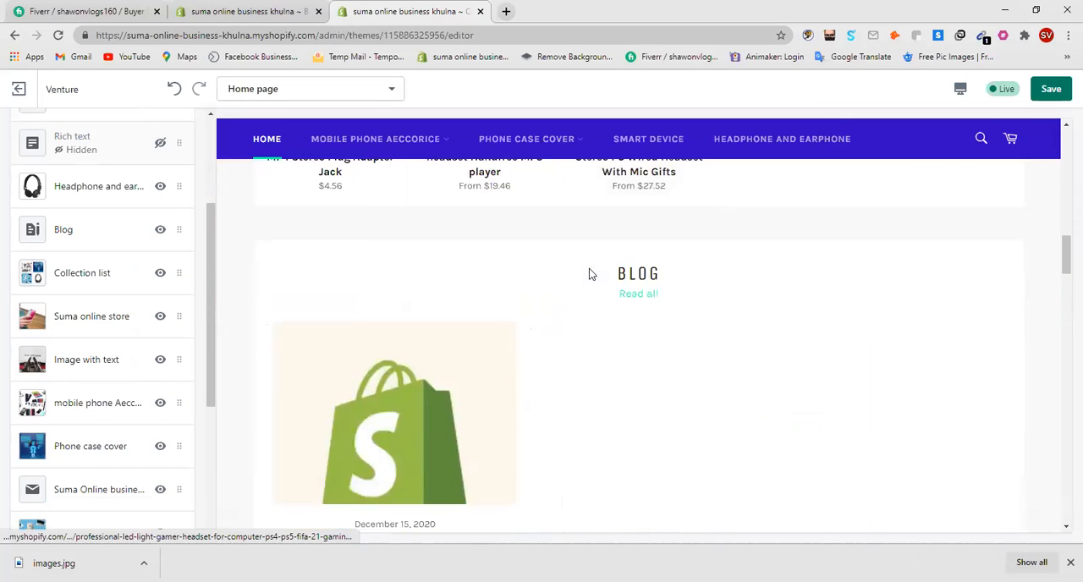
scroll(590, 274, "down", 2)
scroll(590, 274, "up", 3)
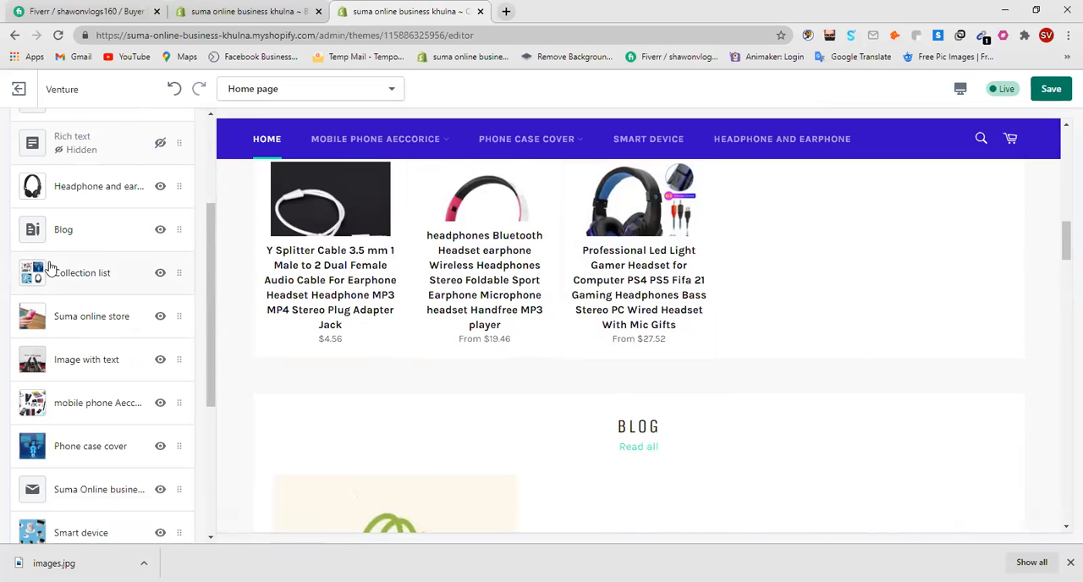
scroll(127, 279, "up", 1)
left_click(160, 234)
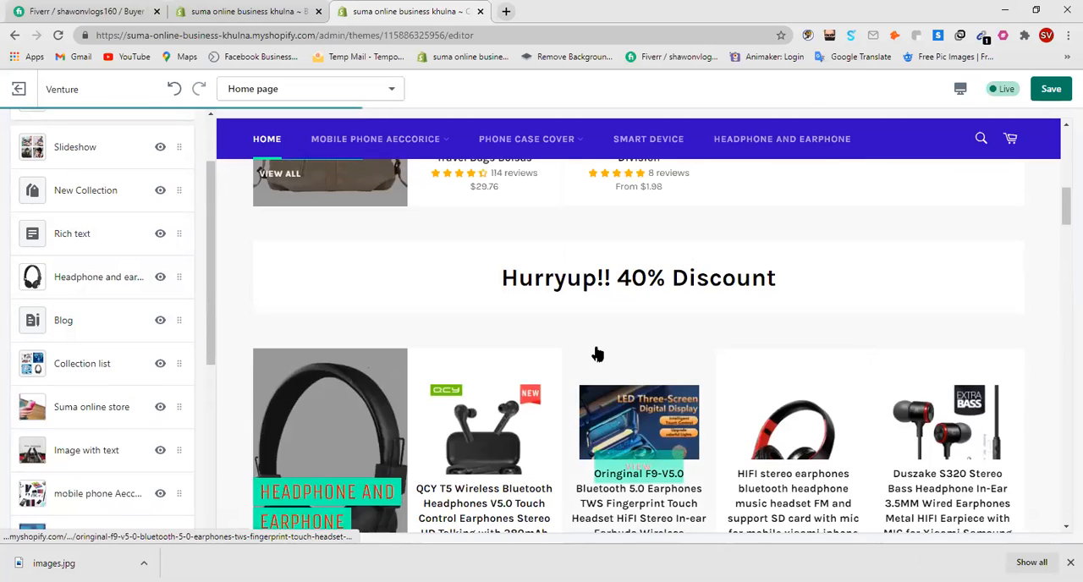
Step: Examine the discount heading and the headphone products beneath it in the preview, at both the restored and maximized window sizes
left_click_drag(533, 294, 791, 293)
scroll(406, 380, "down", 2)
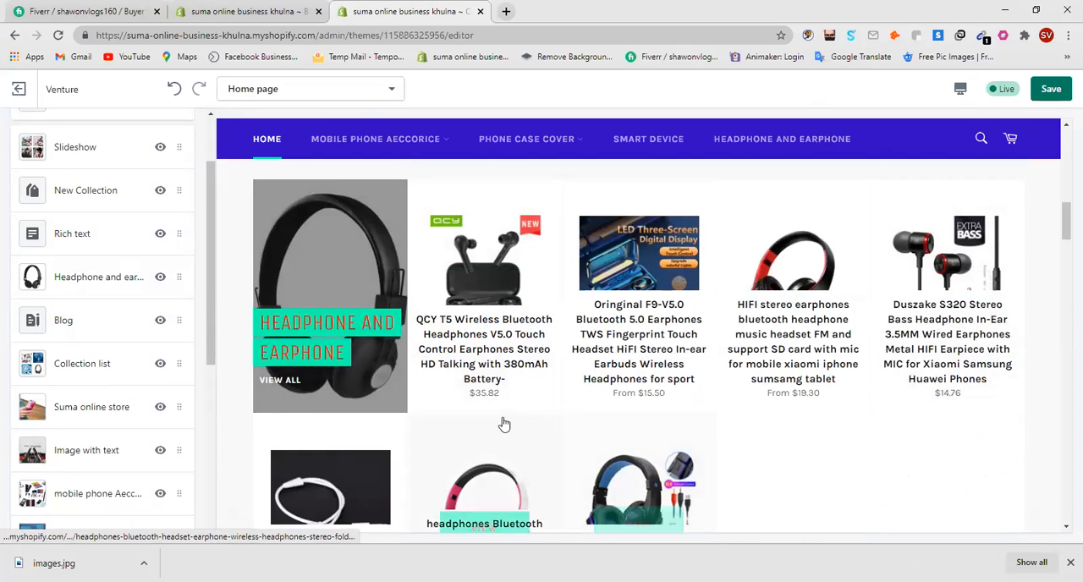
scroll(542, 423, "down", 2)
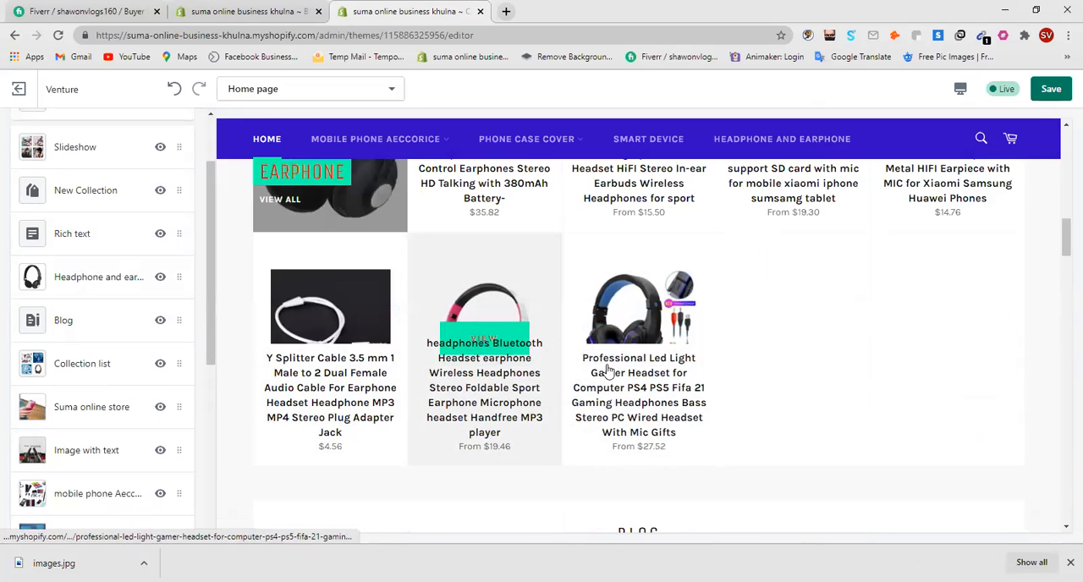
scroll(490, 398, "up", 2)
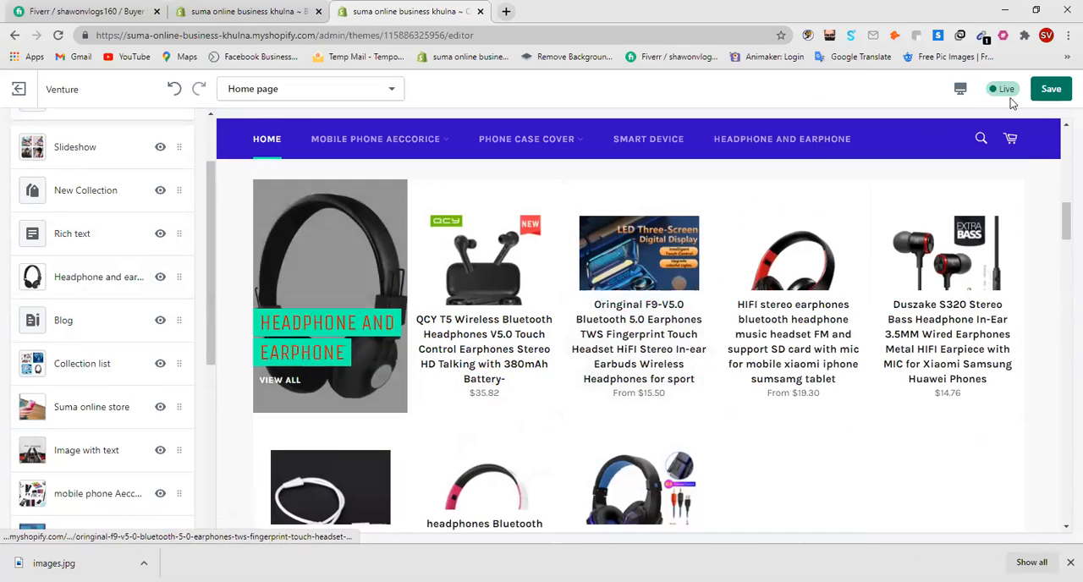
left_click(1035, 10)
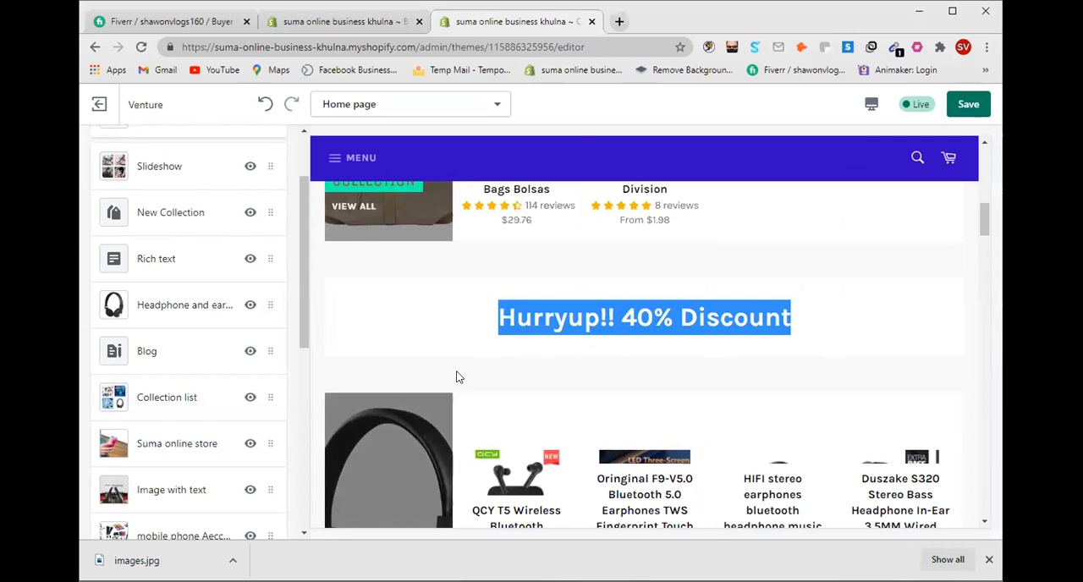
scroll(460, 375, "down", 2)
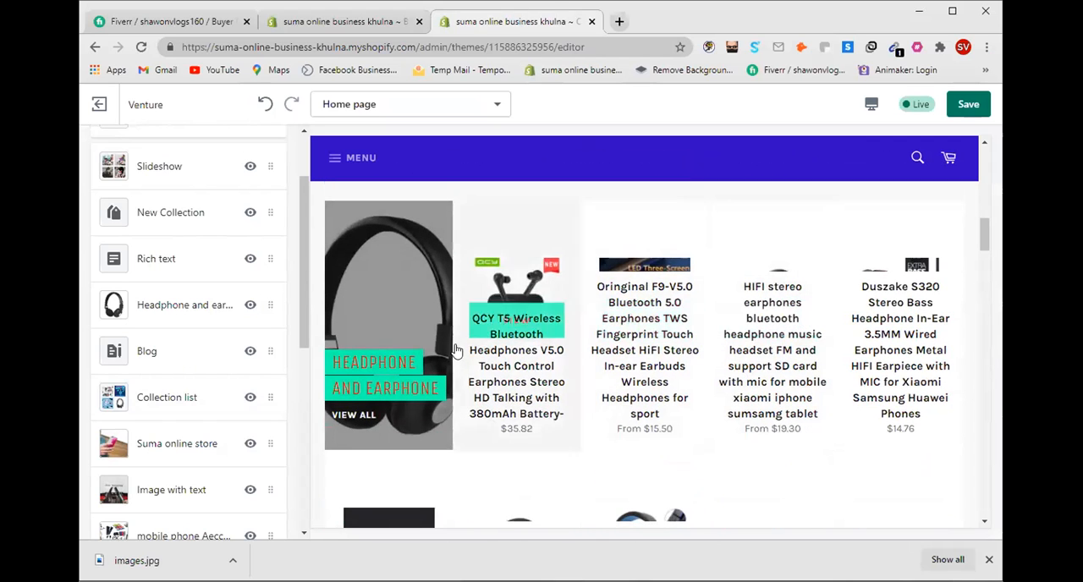
scroll(609, 368, "down", 2)
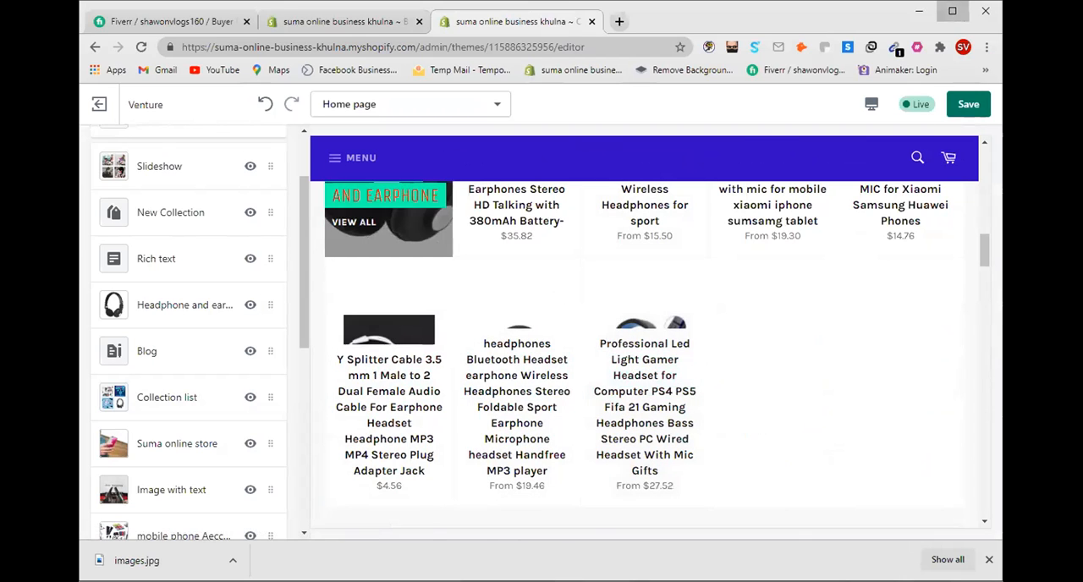
left_click(951, 11)
scroll(600, 291, "up", 4)
left_click(856, 295)
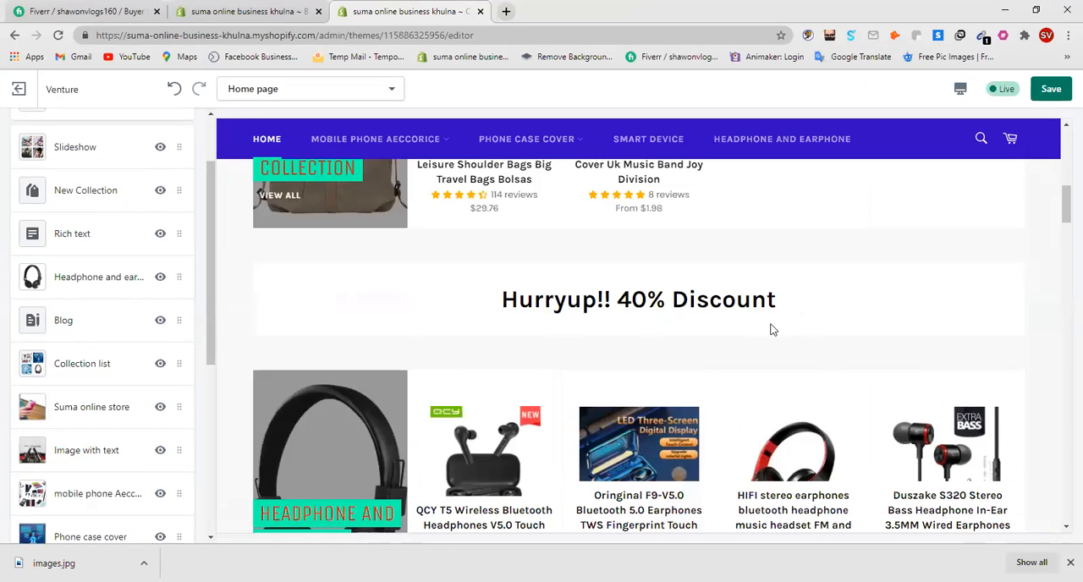
scroll(685, 322, "down", 3)
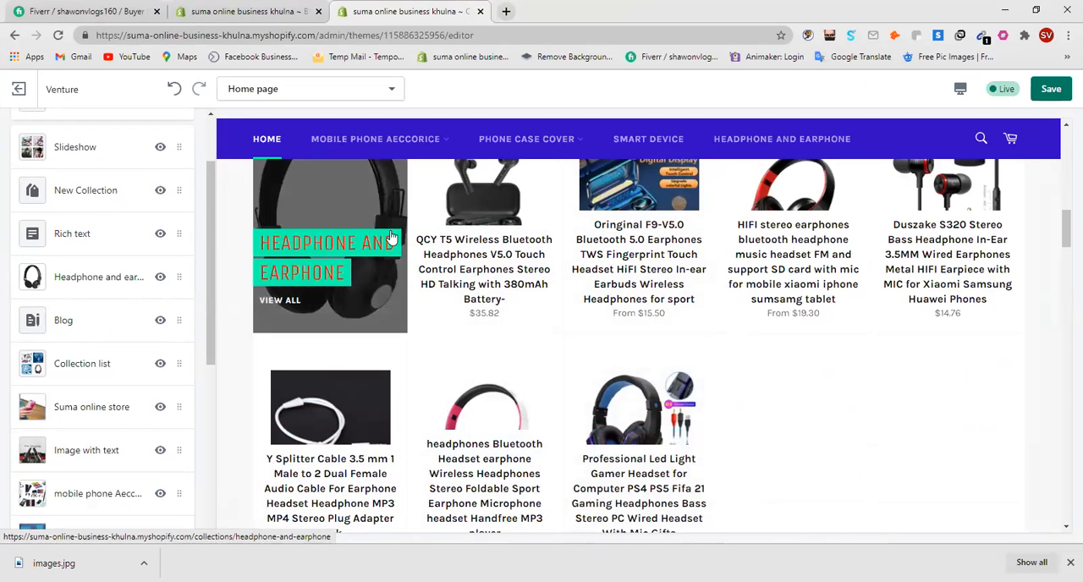
scroll(516, 345, "up", 3)
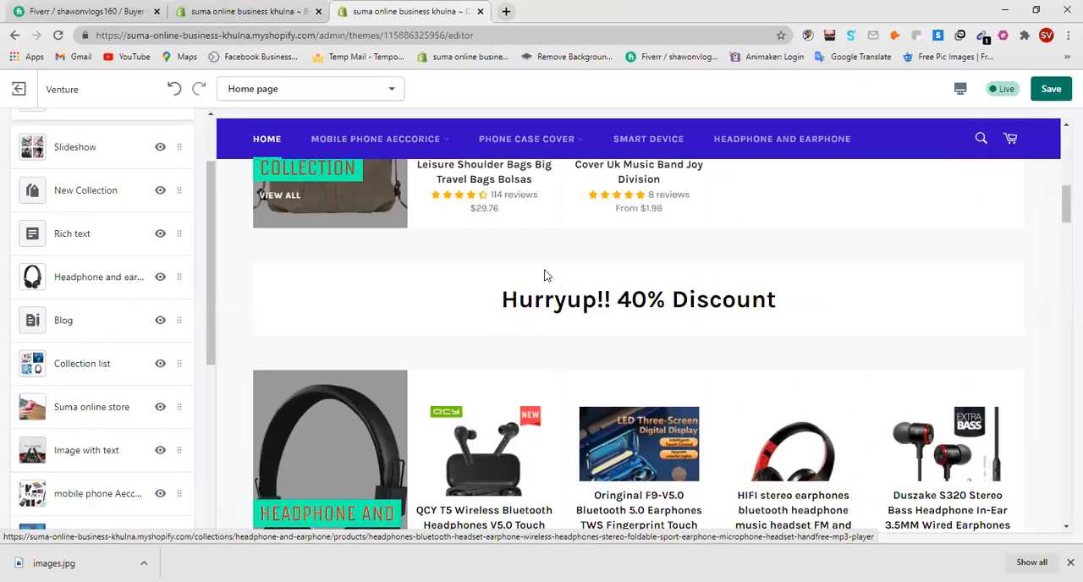
left_click_drag(648, 303, 627, 304)
left_click(623, 340)
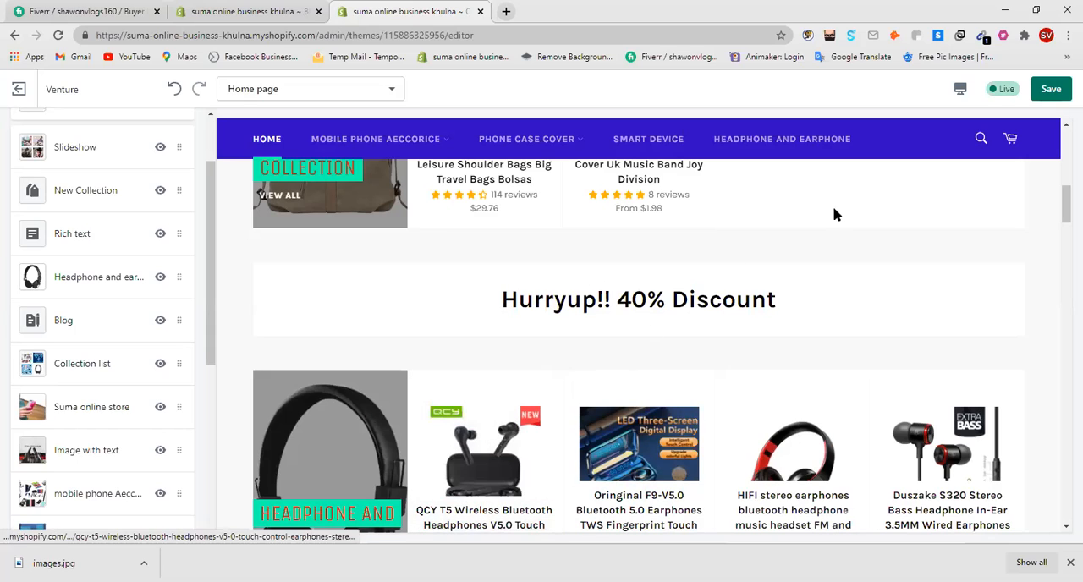
Step: Save the theme changes and check the remaining home page sections in the preview
left_click(1059, 90)
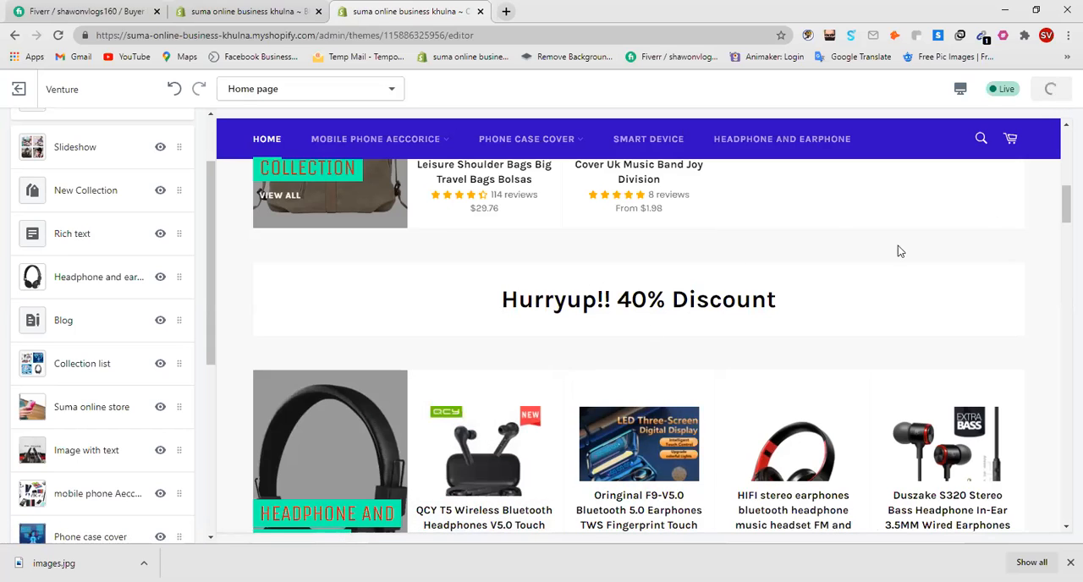
scroll(597, 368, "down", 2)
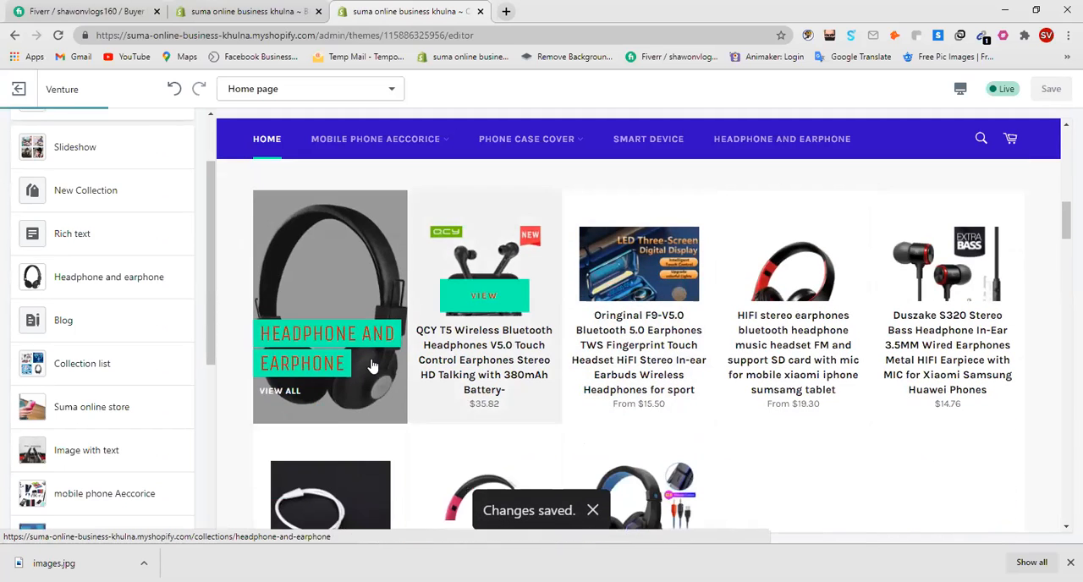
scroll(525, 380, "down", 4)
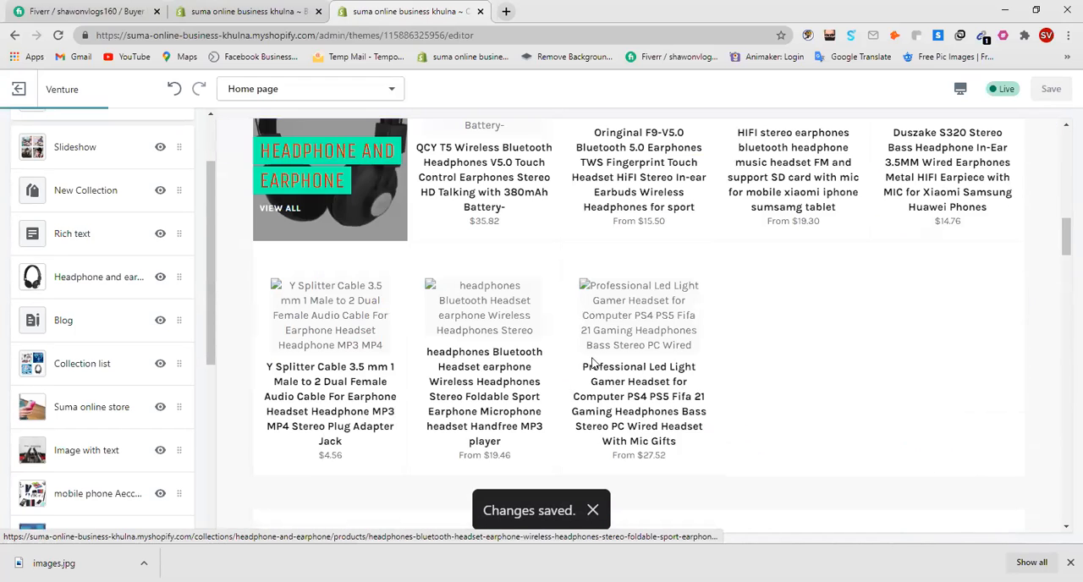
scroll(592, 363, "down", 10)
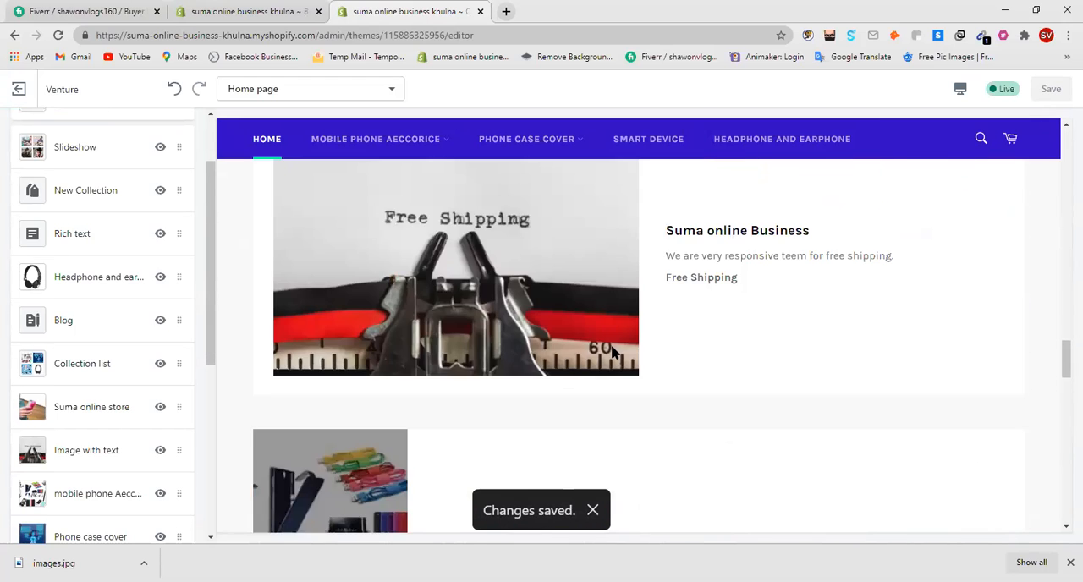
scroll(614, 354, "down", 3)
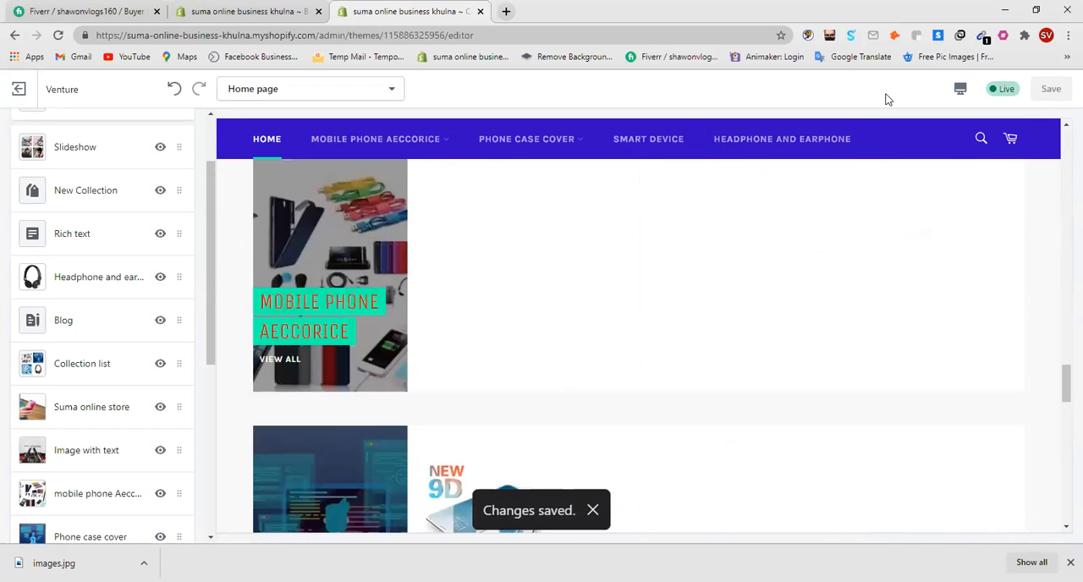
Step: Remove the Headphone and earphone section that sits between Rich text and Blog
left_click(1036, 10)
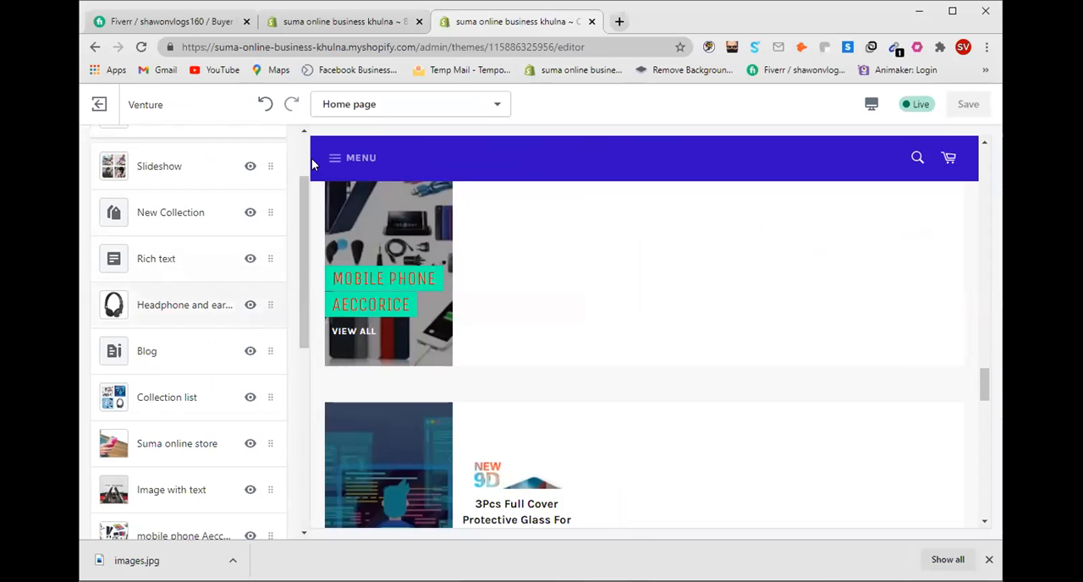
left_click(267, 305)
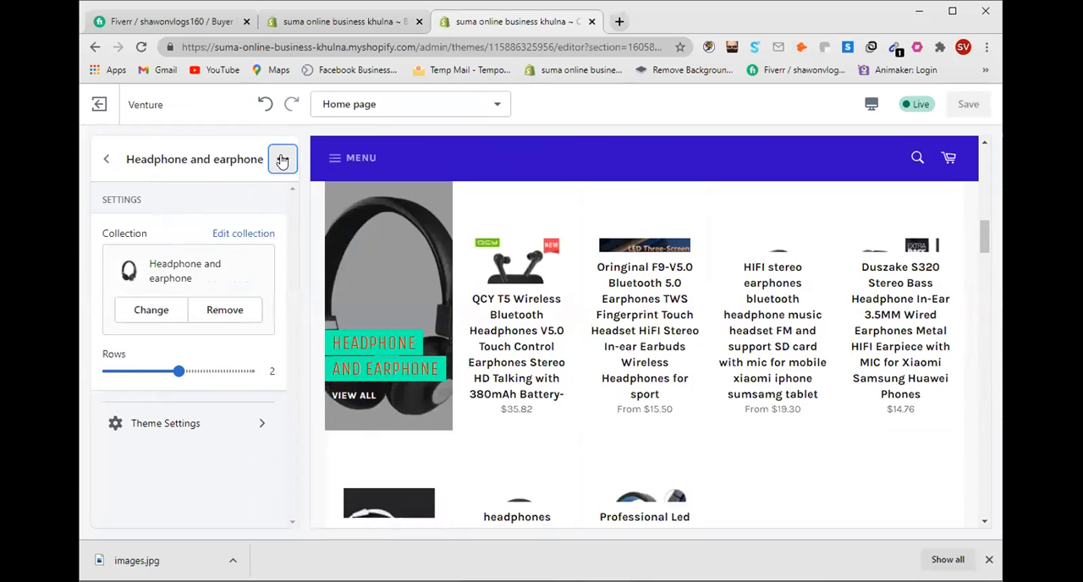
left_click(282, 159)
left_click(258, 227)
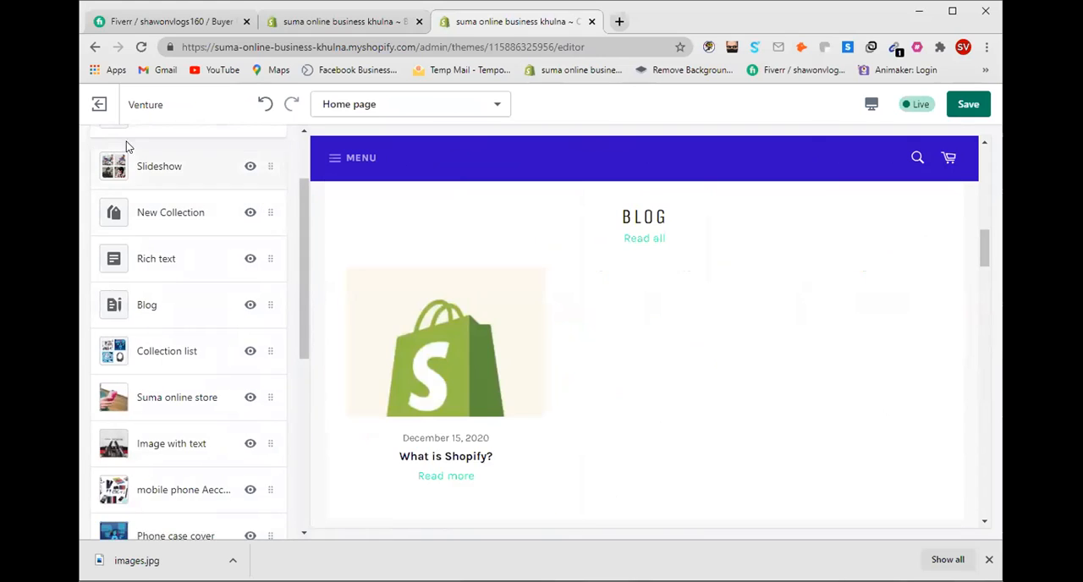
Step: Add a Featured product section at the end of the home page
scroll(193, 329, "down", 5)
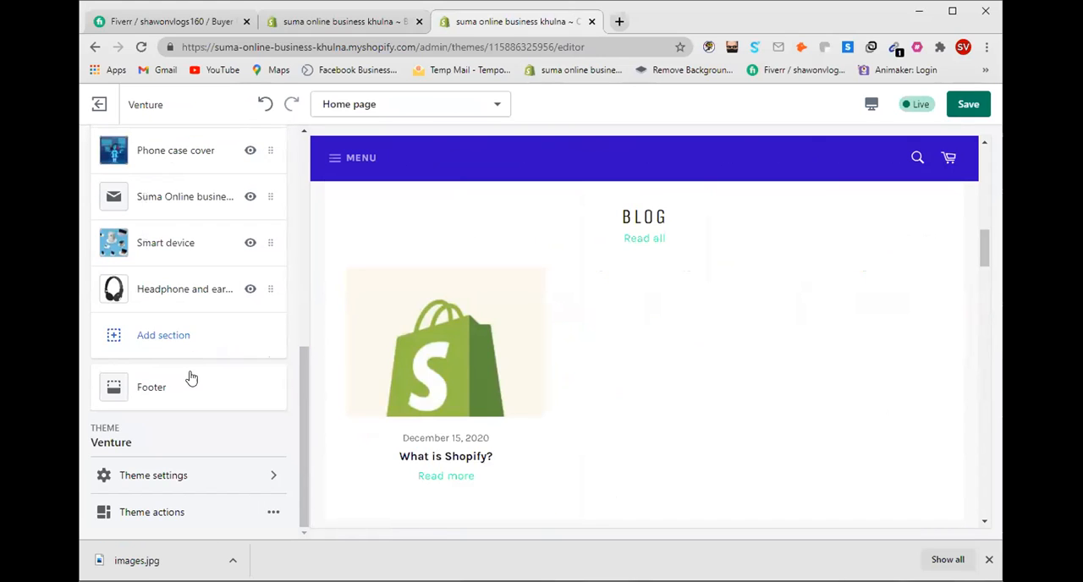
left_click(163, 334)
scroll(175, 313, "down", 2)
scroll(174, 314, "down", 2)
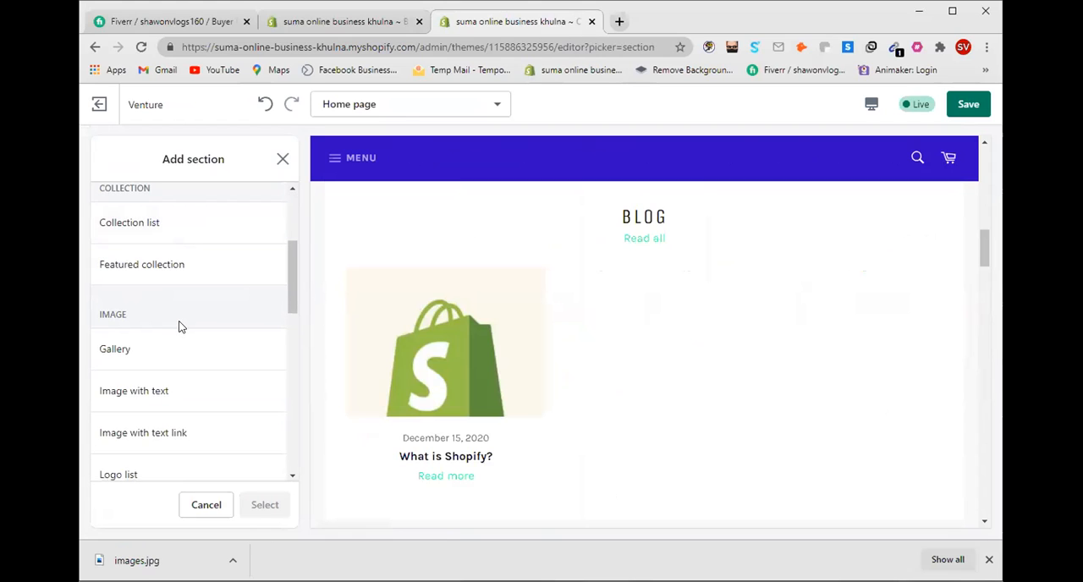
scroll(178, 326, "down", 2)
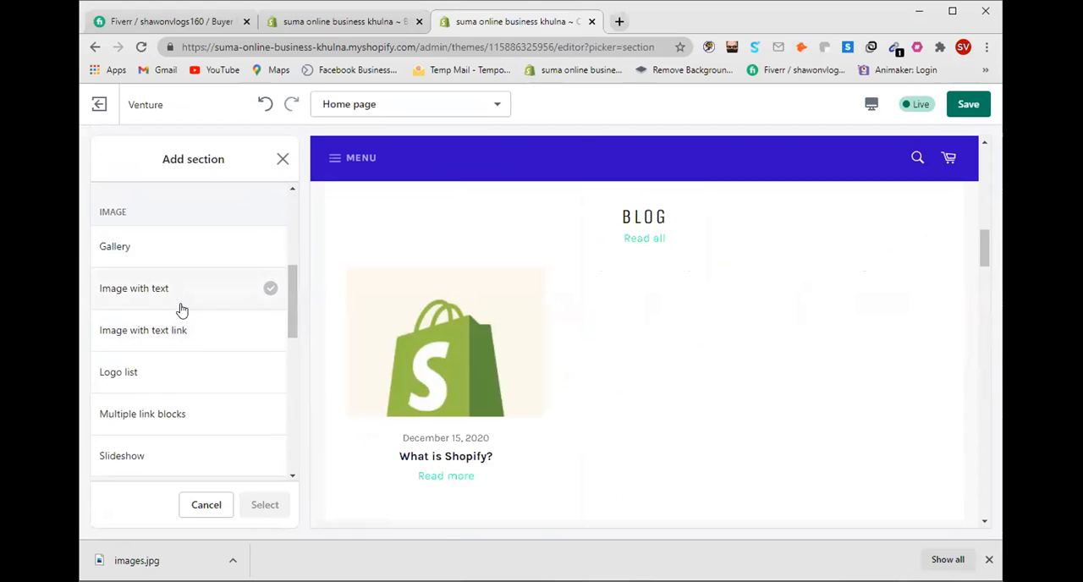
scroll(181, 311, "down", 2)
scroll(169, 336, "down", 4)
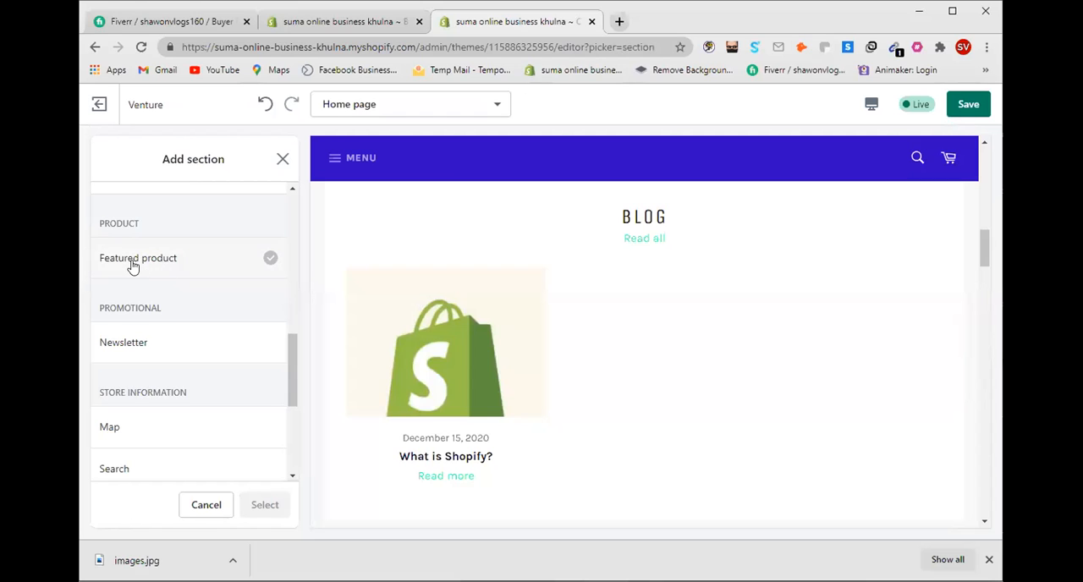
left_click(203, 258)
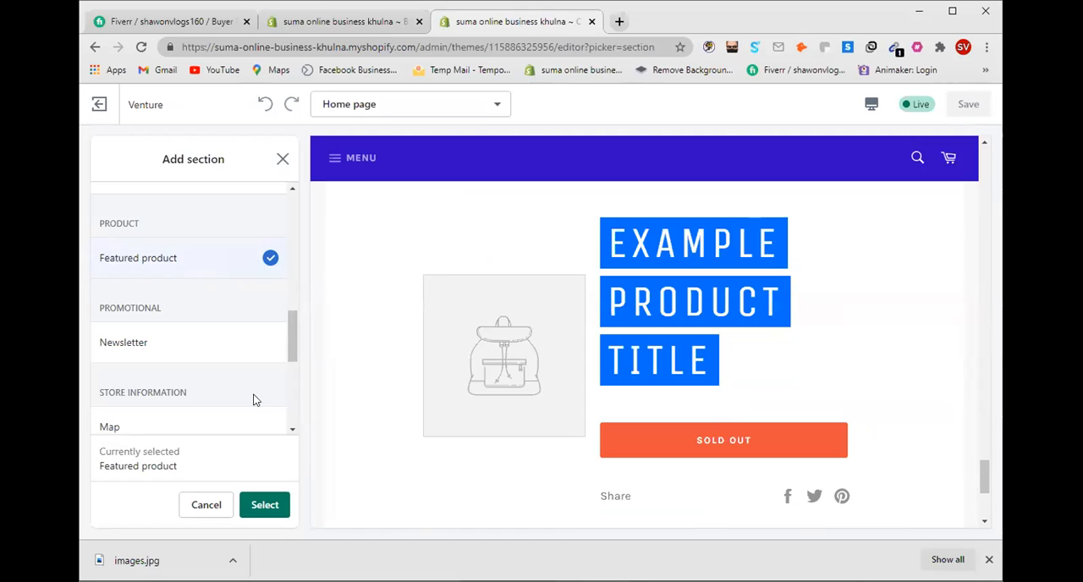
left_click(262, 504)
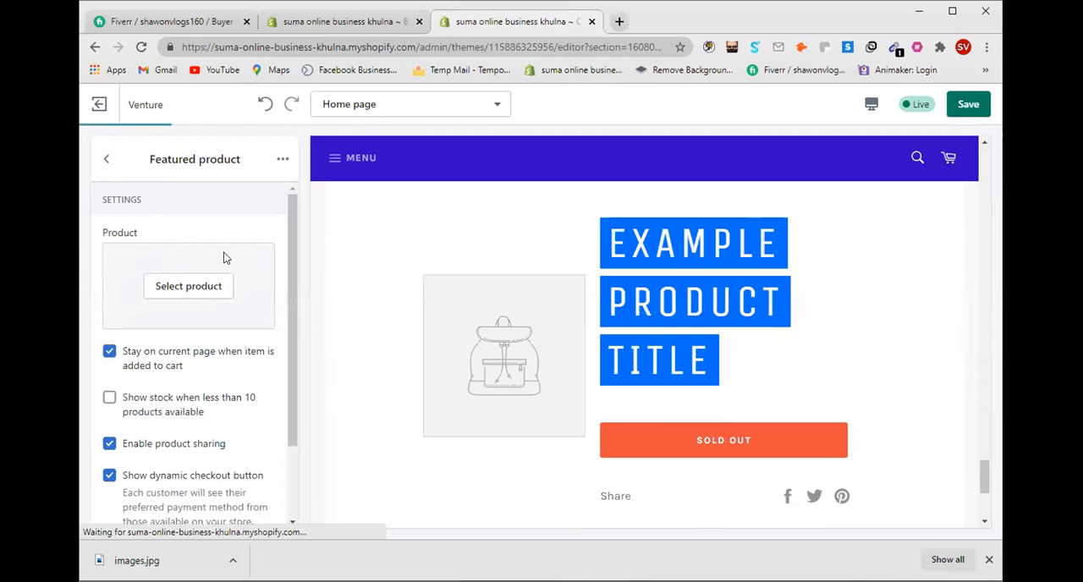
left_click(187, 289)
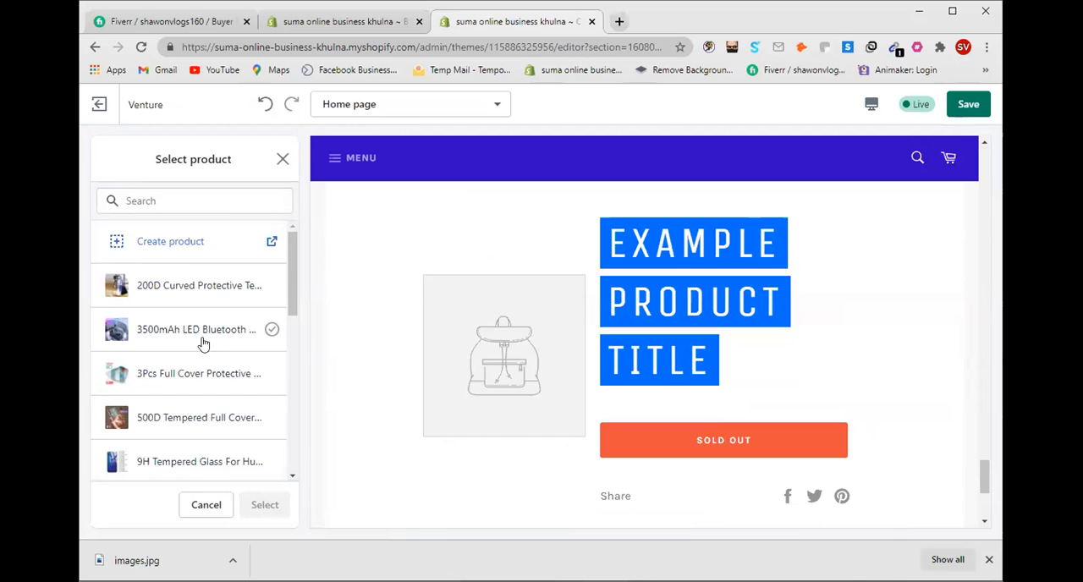
scroll(203, 343, "down", 2)
scroll(145, 364, "down", 4)
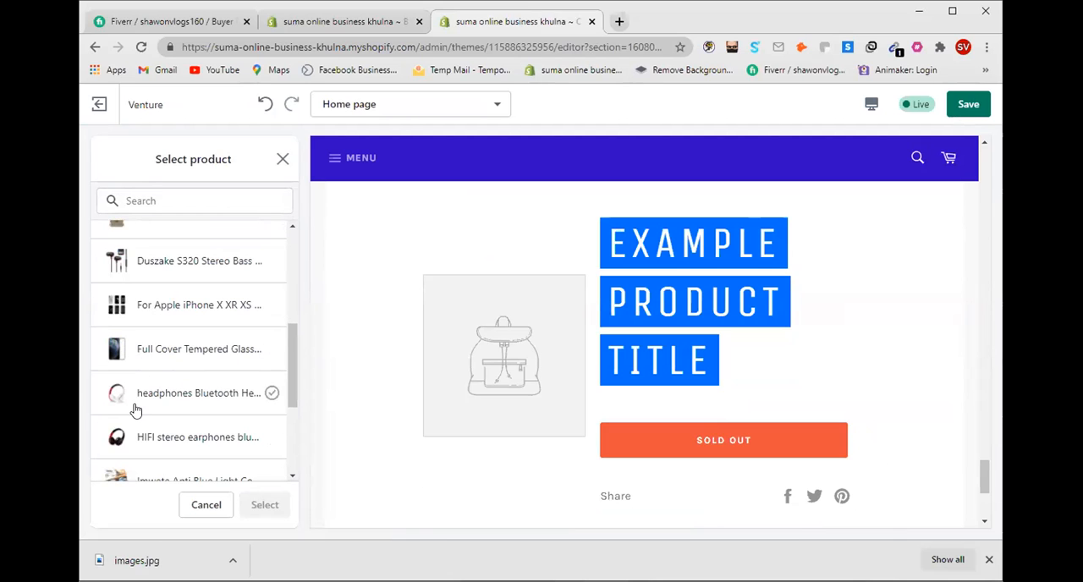
scroll(135, 410, "down", 1)
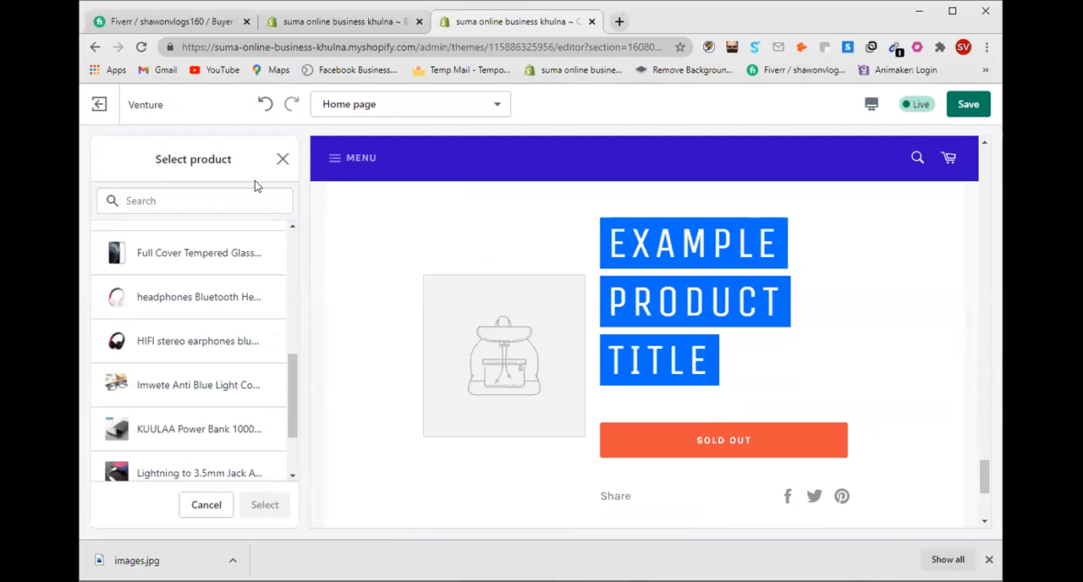
left_click(281, 161)
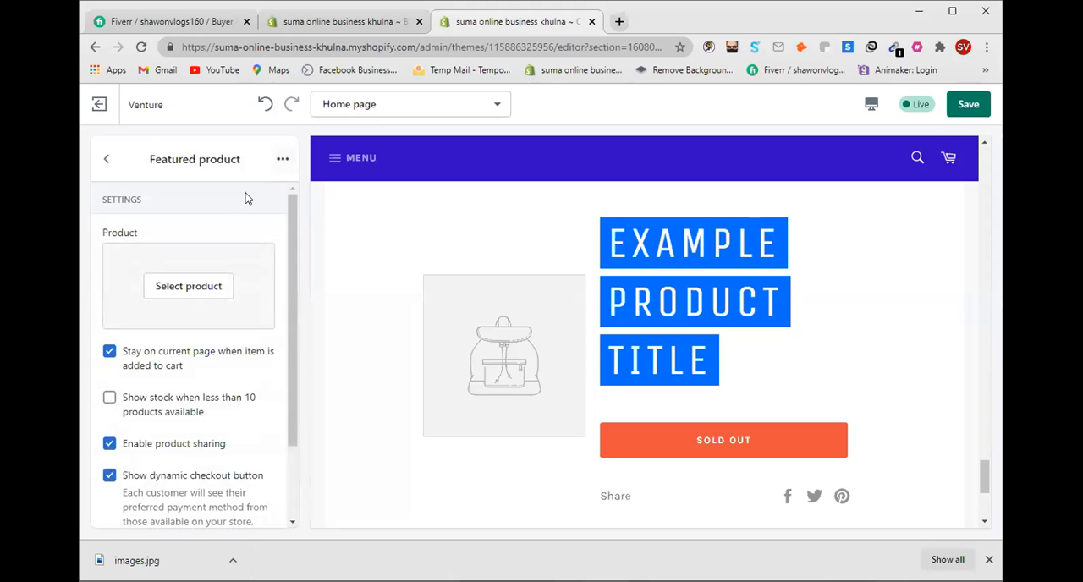
left_click(107, 160)
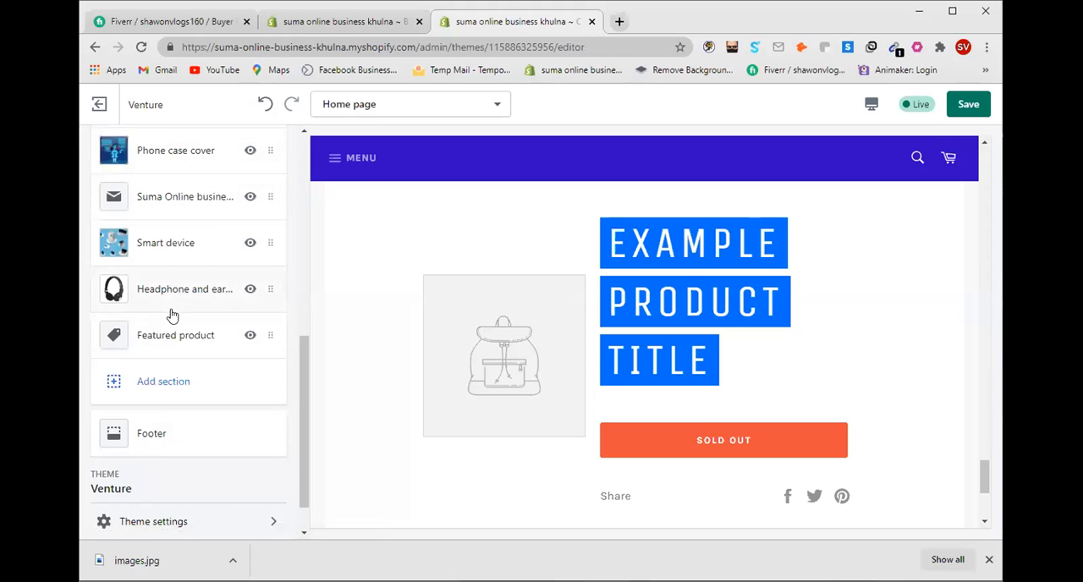
Step: Add a second Featured product section below the first one
scroll(172, 316, "up", 3)
scroll(167, 288, "down", 3)
left_click(161, 382)
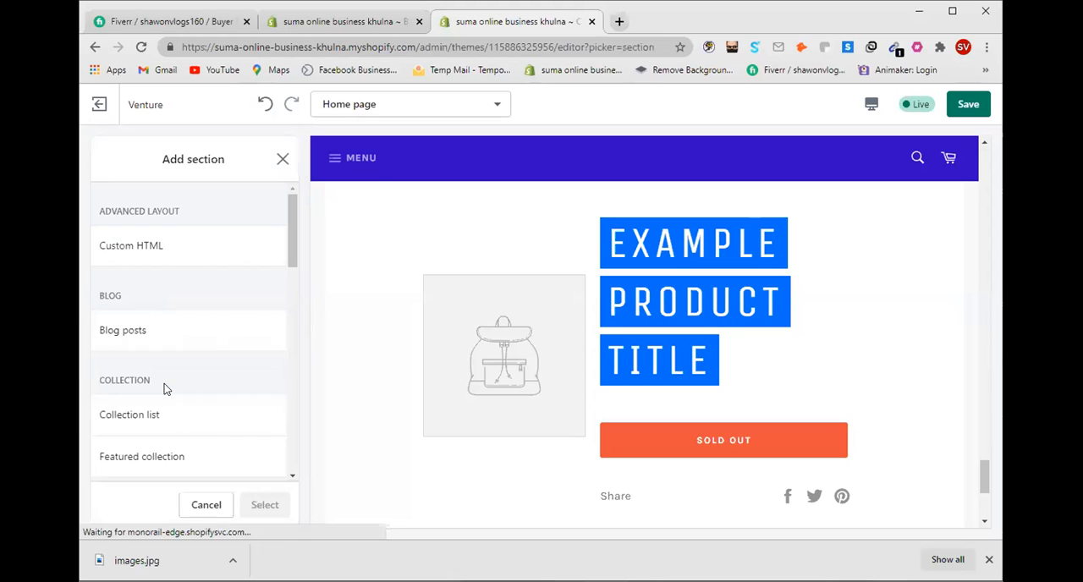
scroll(177, 350, "down", 3)
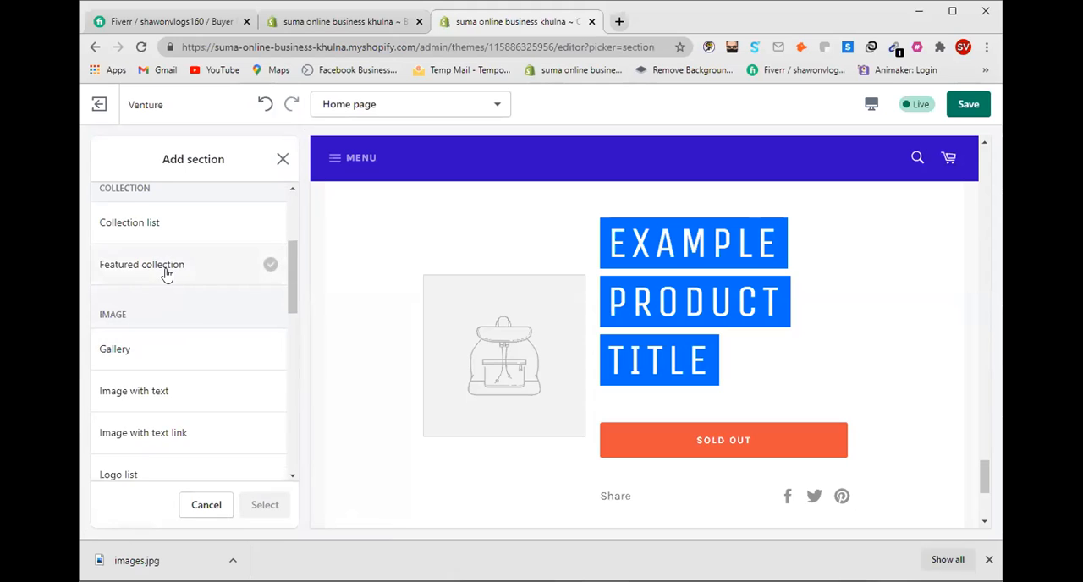
scroll(170, 396, "down", 3)
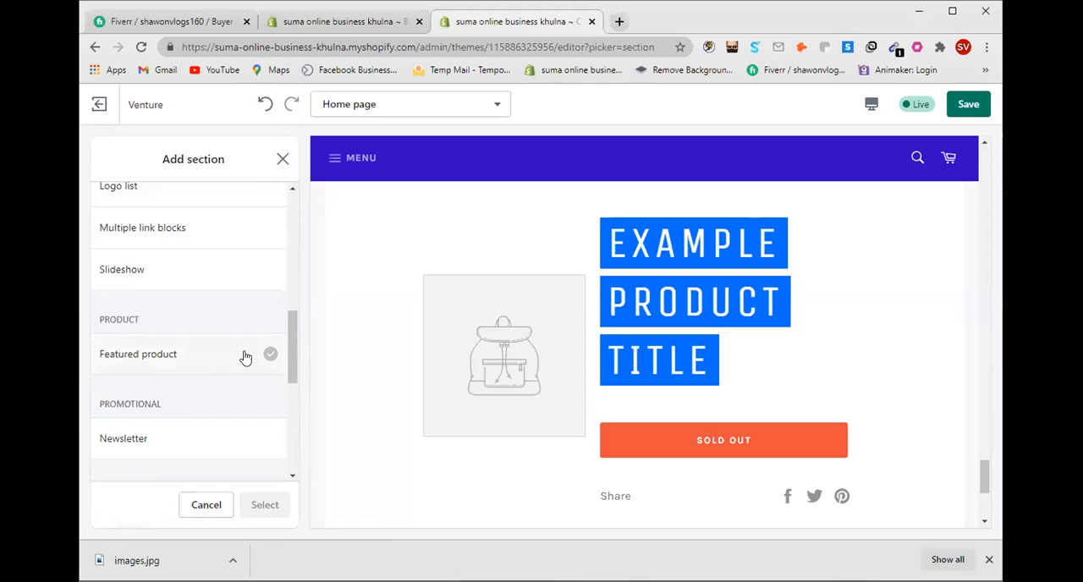
left_click(245, 357)
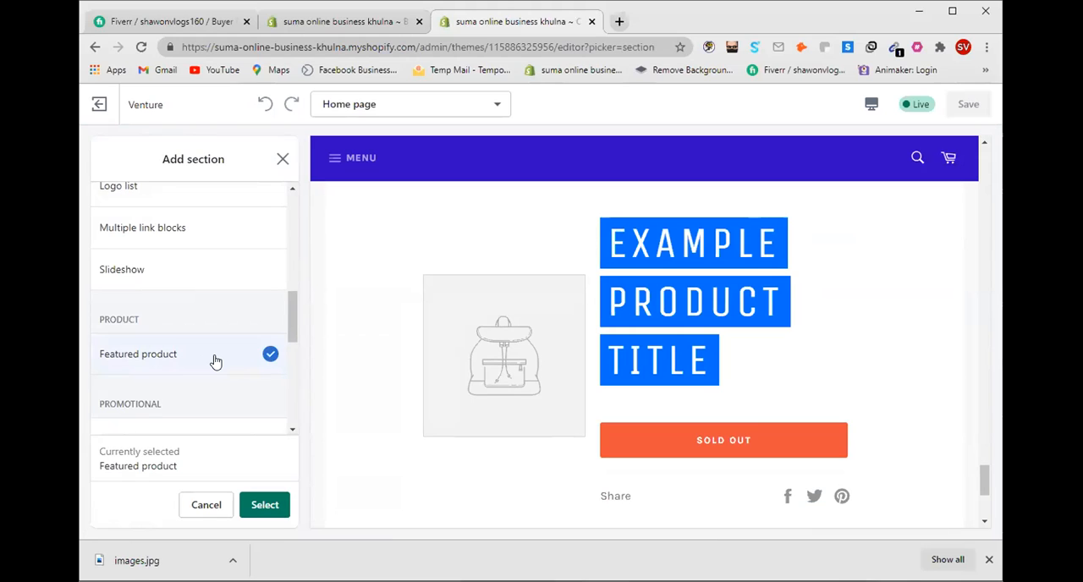
left_click(262, 505)
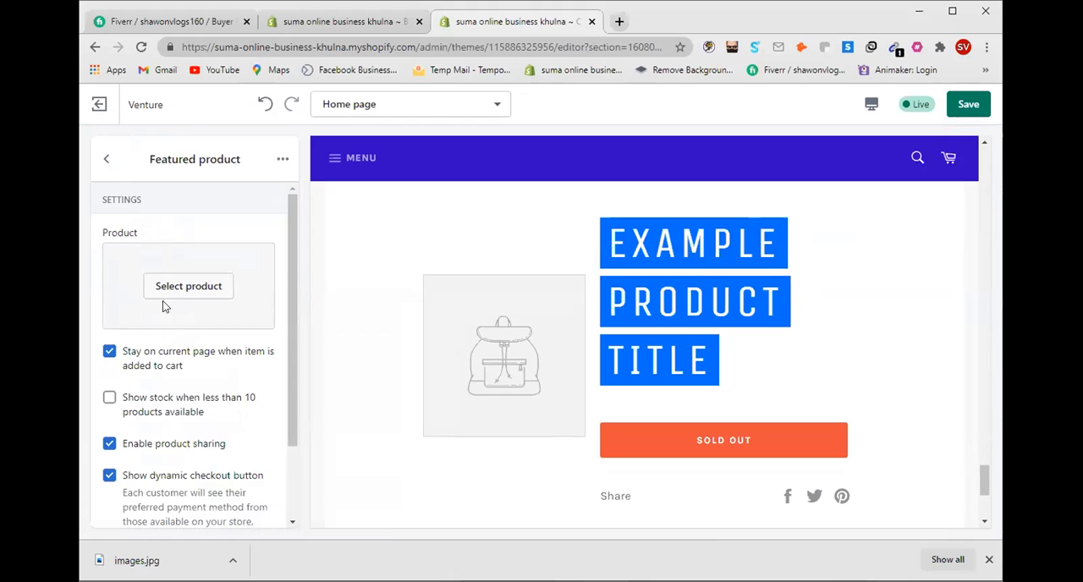
Step: Assign the HIFI stereo earphones bluetooth headphone product to the second Featured product section and check it in the preview
left_click(191, 288)
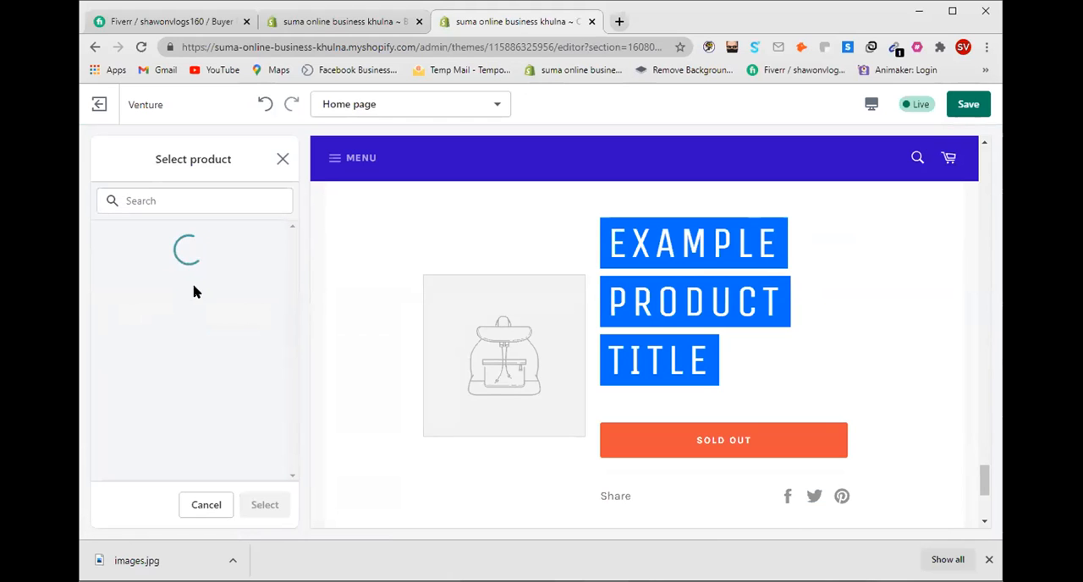
scroll(207, 321, "down", 3)
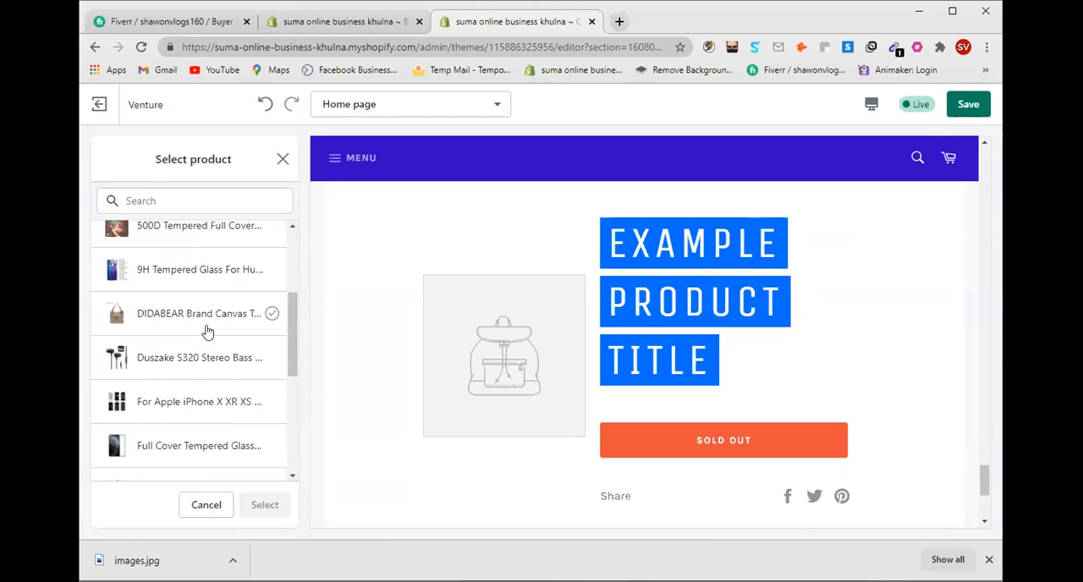
scroll(203, 336, "down", 3)
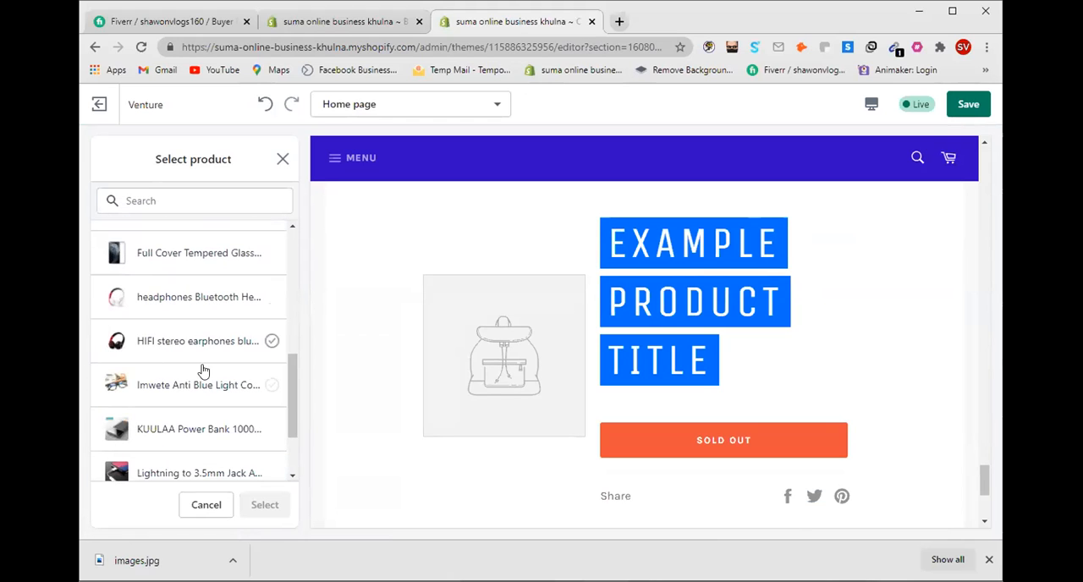
left_click(163, 347)
left_click(261, 505)
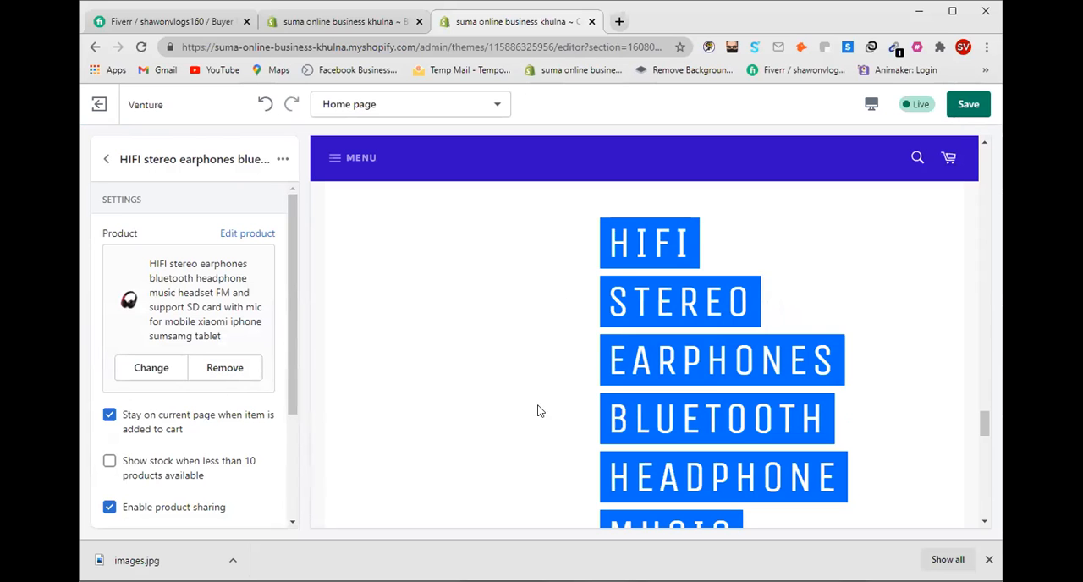
scroll(540, 411, "down", 6)
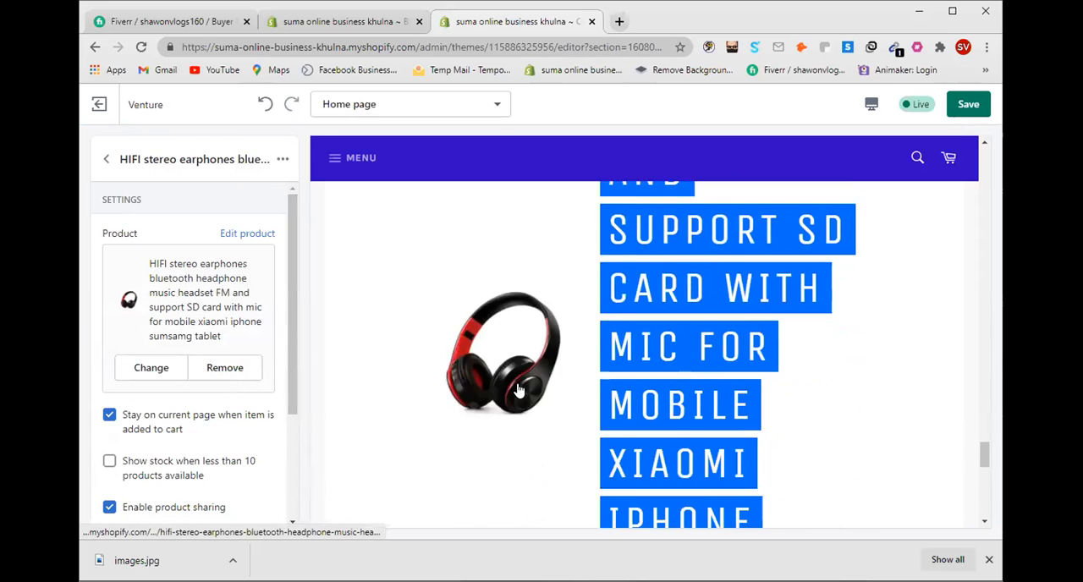
scroll(457, 415, "down", 3)
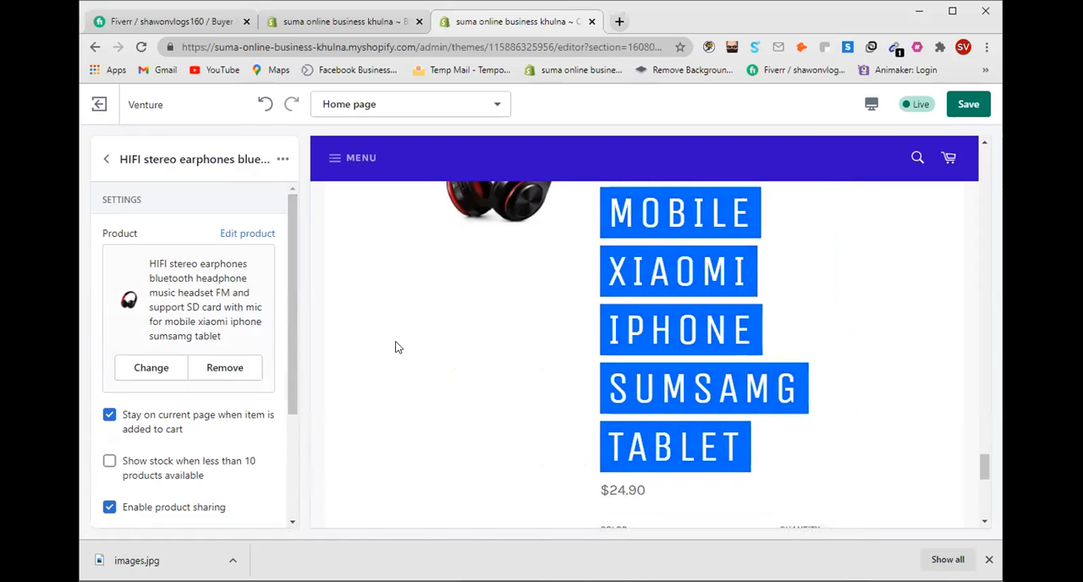
scroll(396, 345, "down", 1)
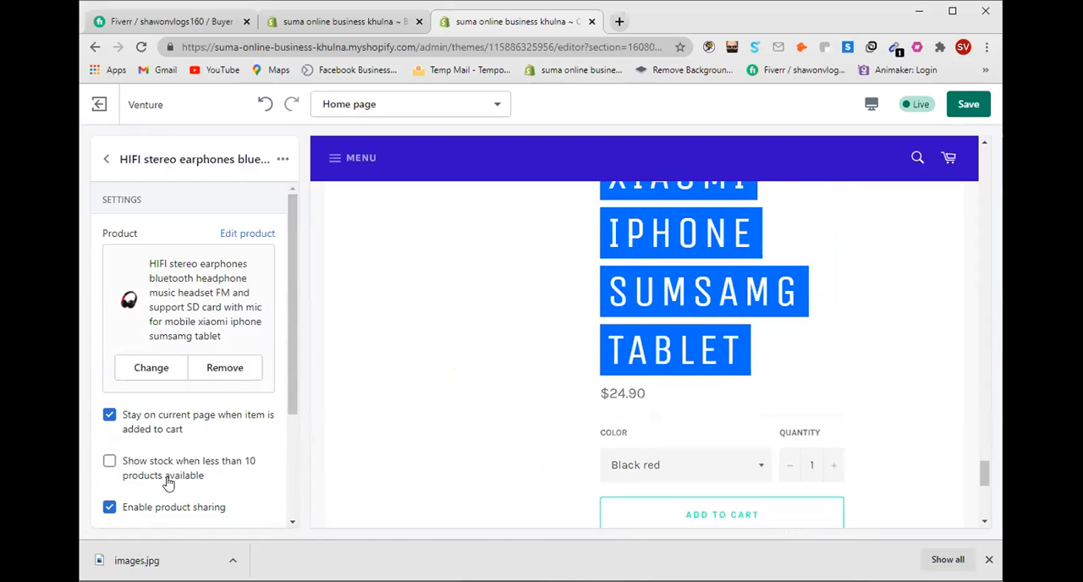
Step: Try the option to show stock when less than 10 products are available in the HIFI stereo earphones section
left_click(107, 462)
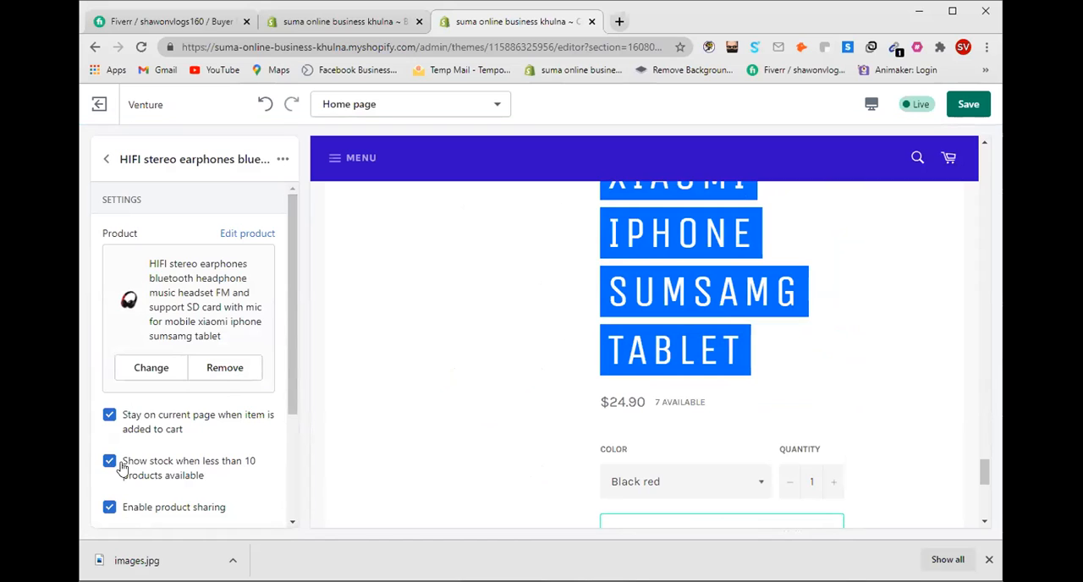
scroll(558, 441, "down", 1)
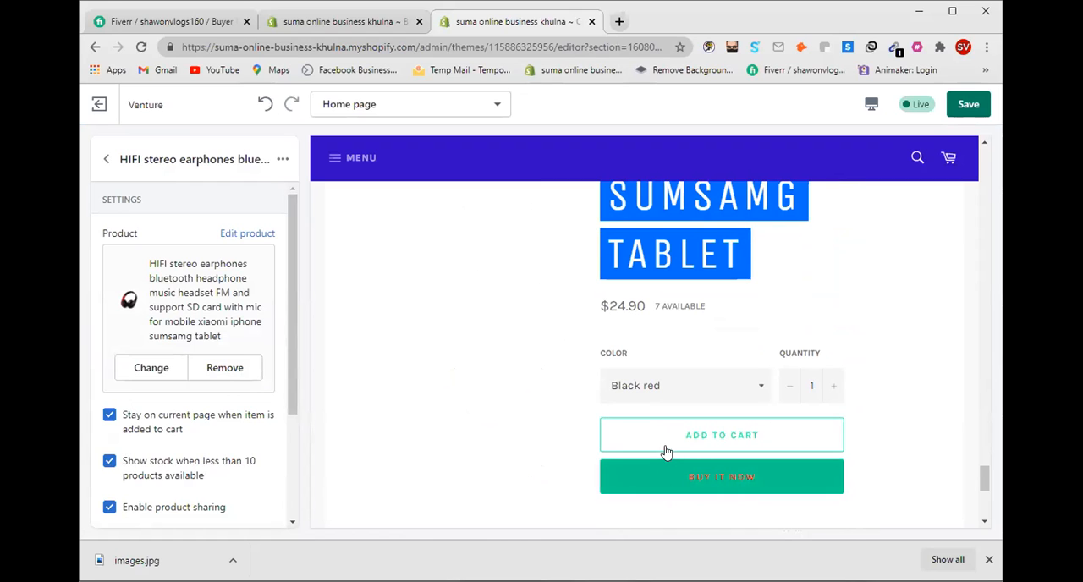
left_click(109, 463)
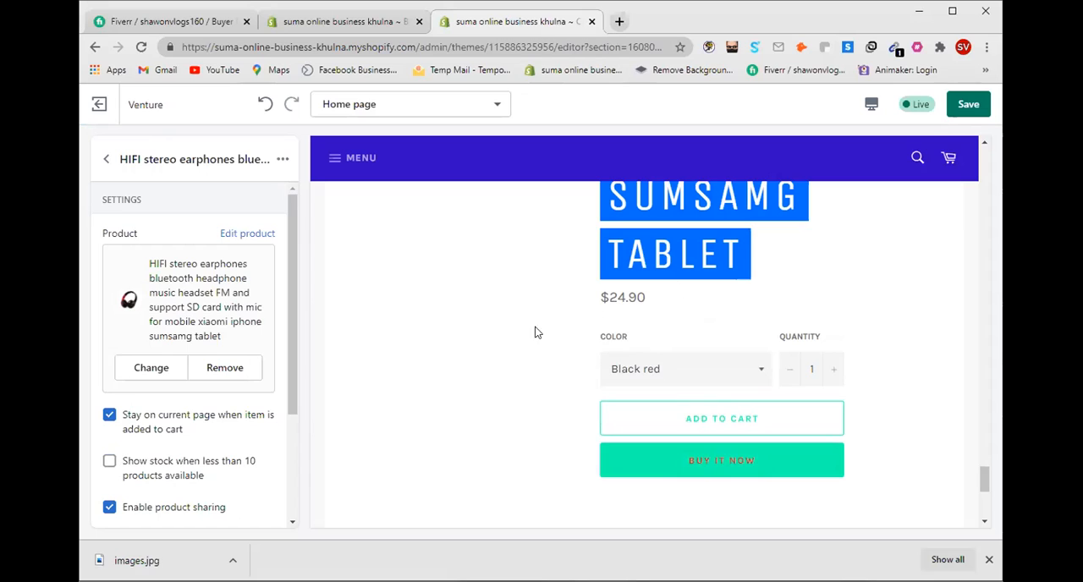
left_click(110, 463)
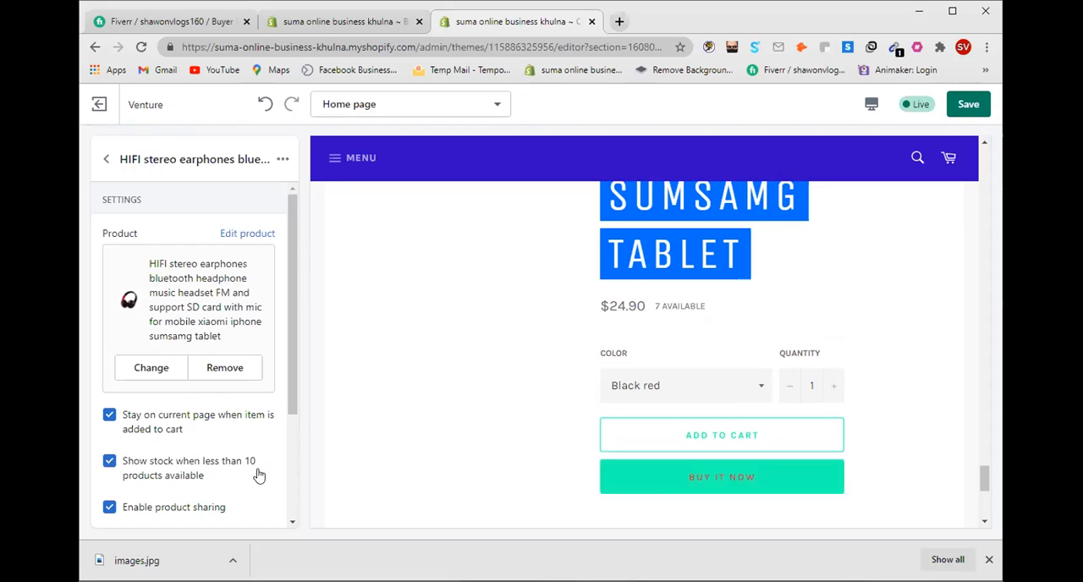
left_click(110, 462)
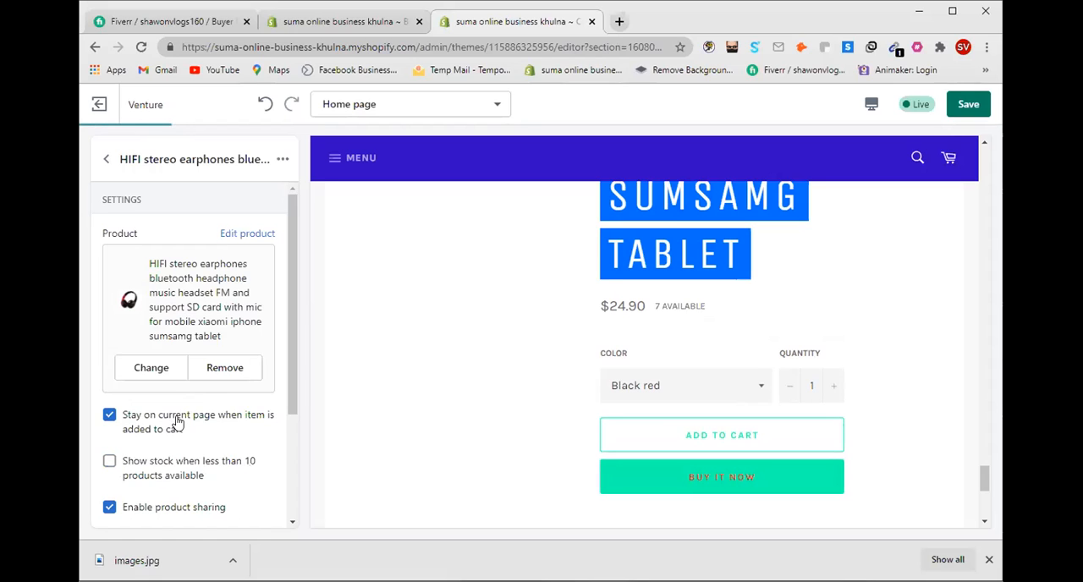
Step: Save the theme changes, and move the empty Featured product section between Rich text and Blog
left_click(963, 104)
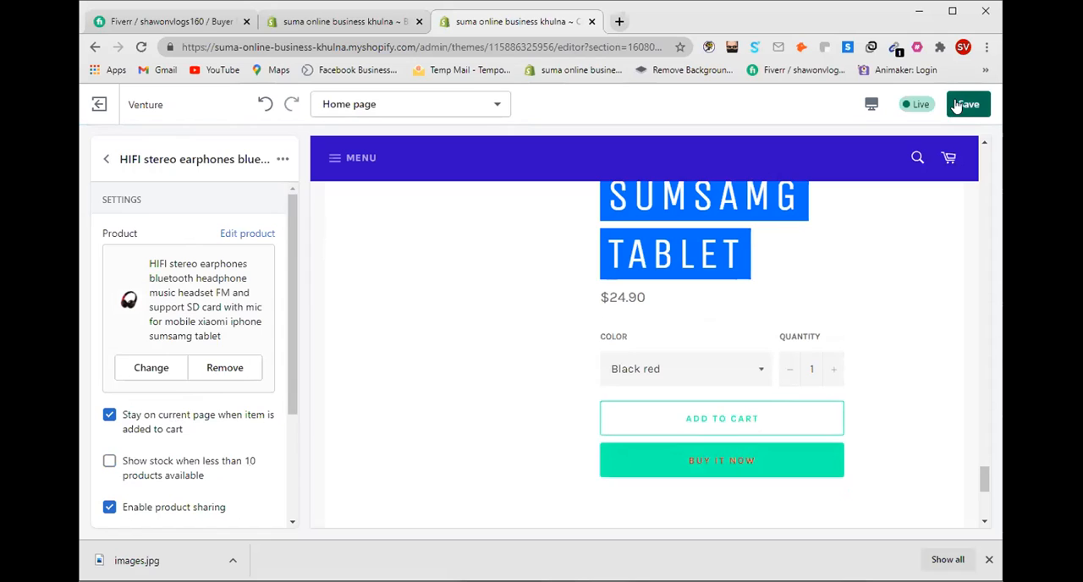
left_click(108, 163)
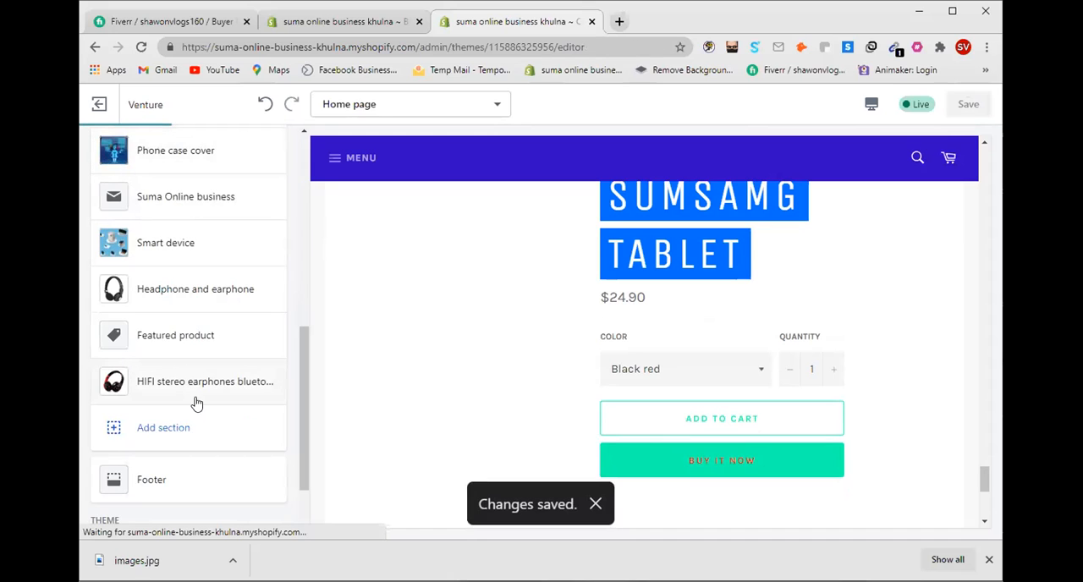
scroll(170, 429, "up", 1)
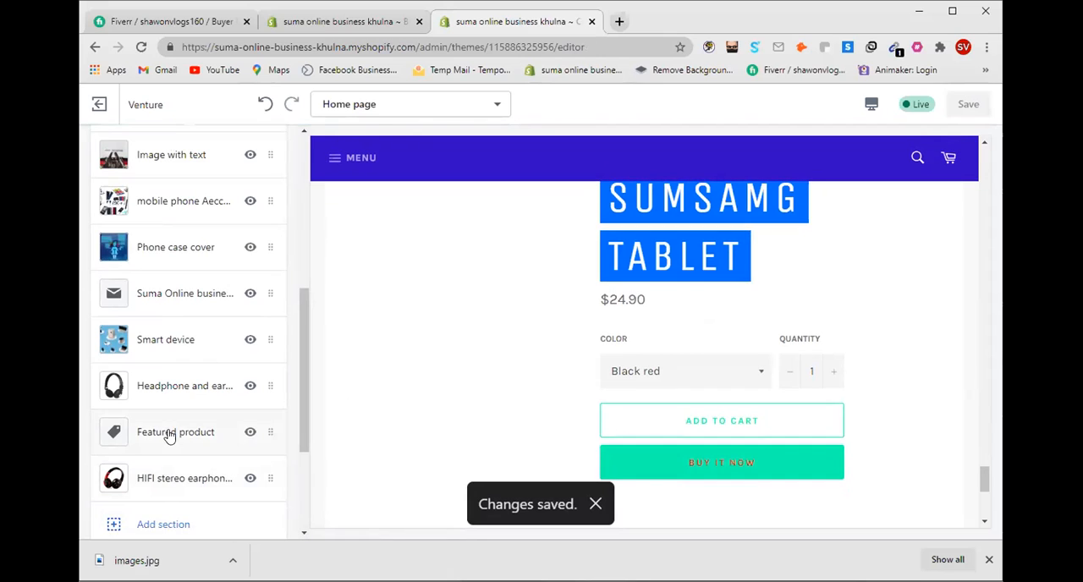
left_click_drag(175, 431, 213, 232)
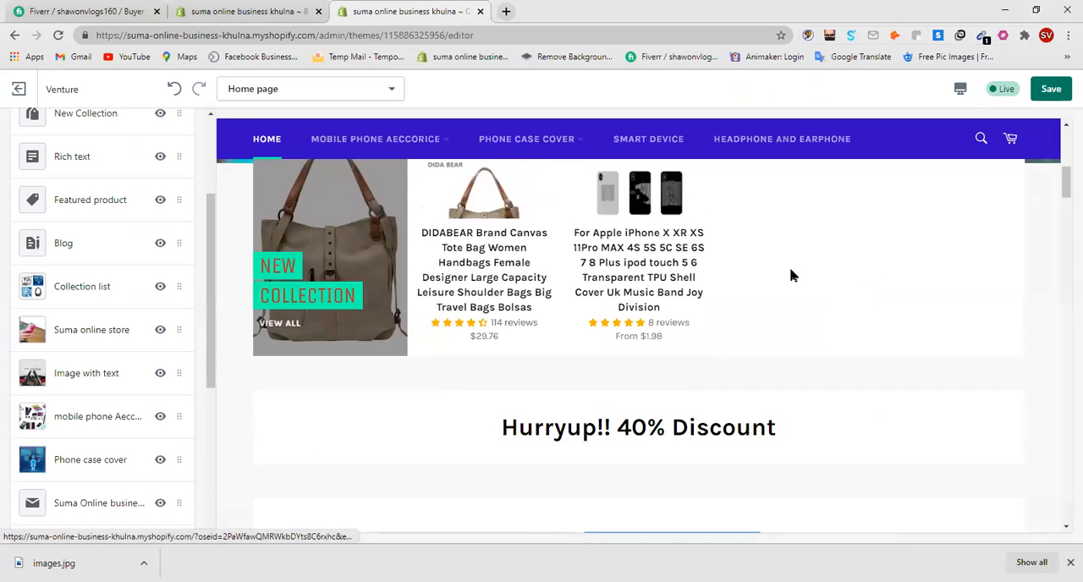
Step: Assign the HIFI stereo earphones bluetooth headphone product to the empty Featured product section between Rich text and Blog
left_click(1036, 9)
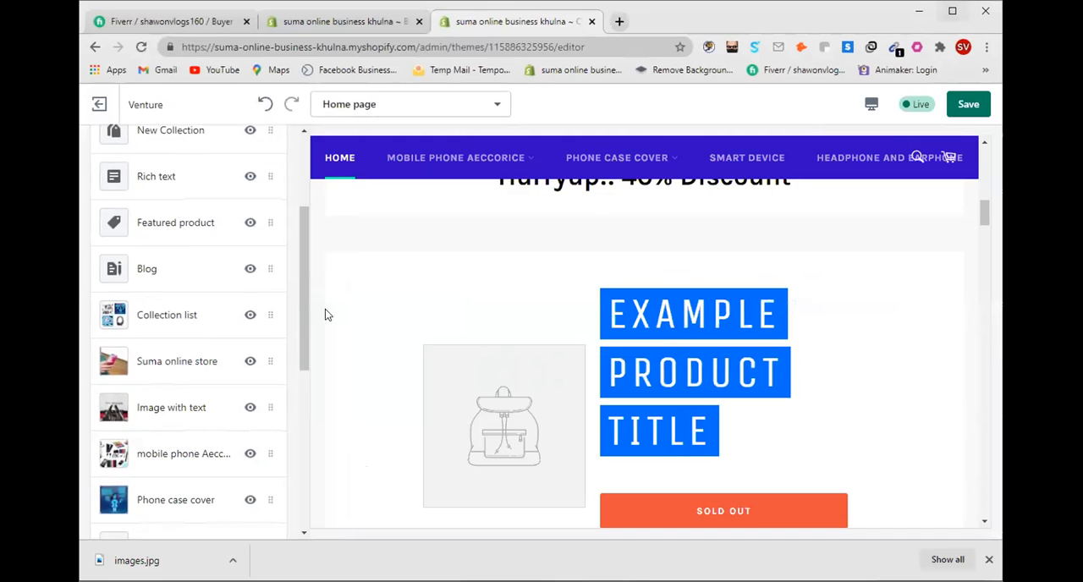
left_click(187, 238)
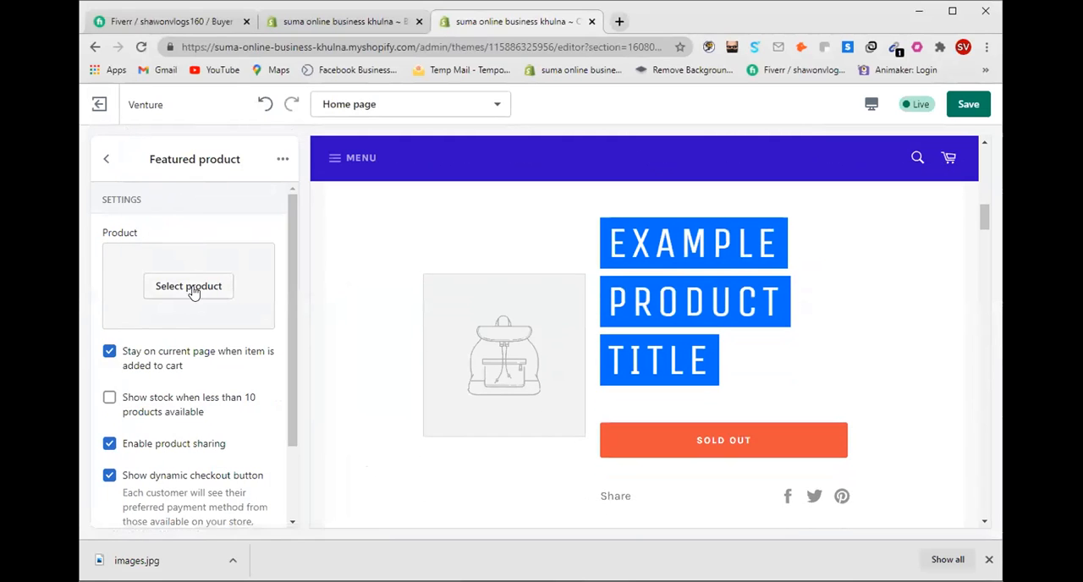
left_click(192, 290)
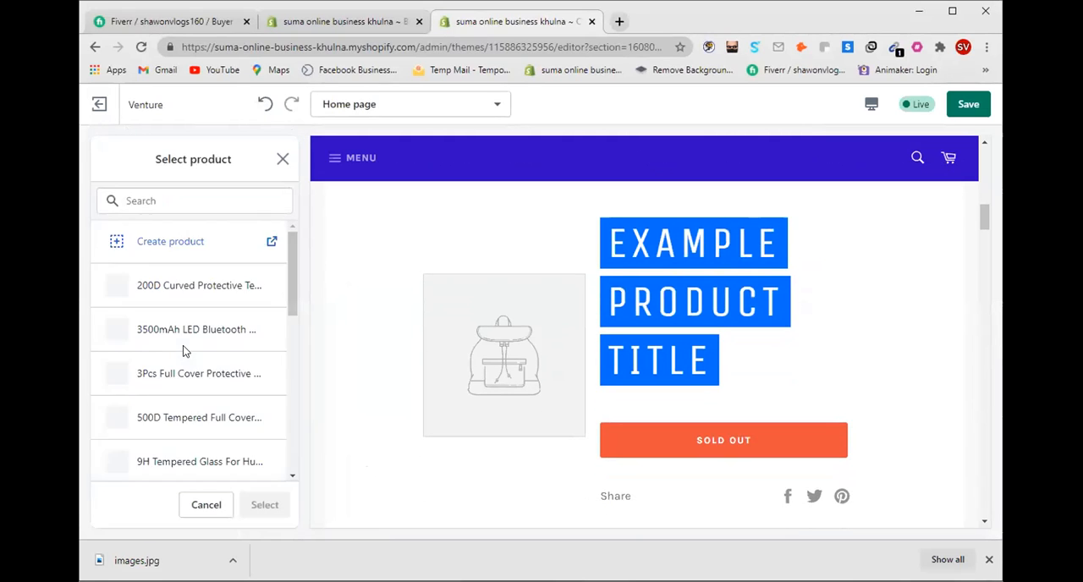
scroll(190, 348, "down", 5)
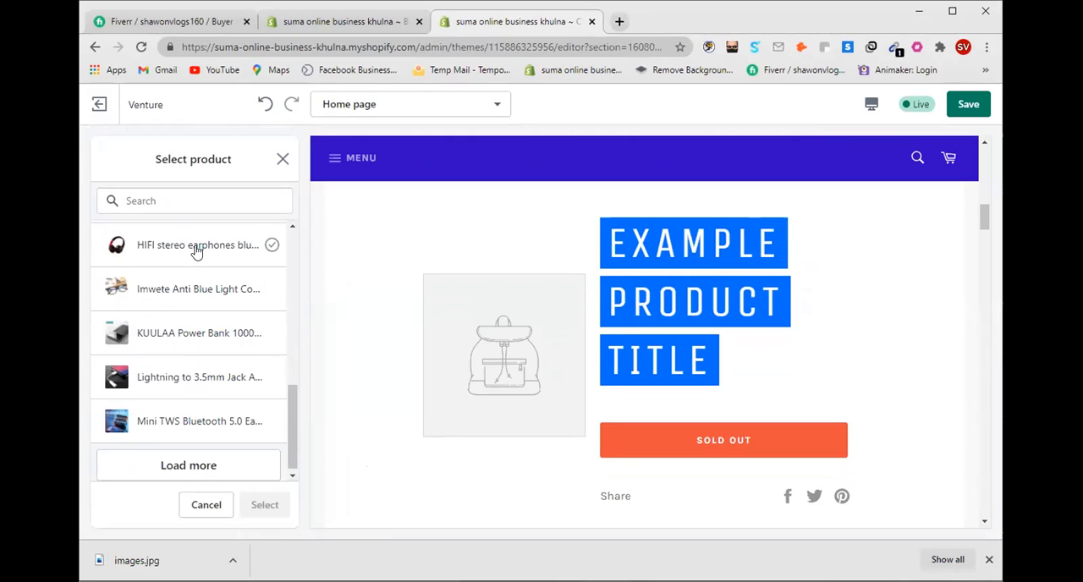
left_click(193, 245)
left_click(269, 506)
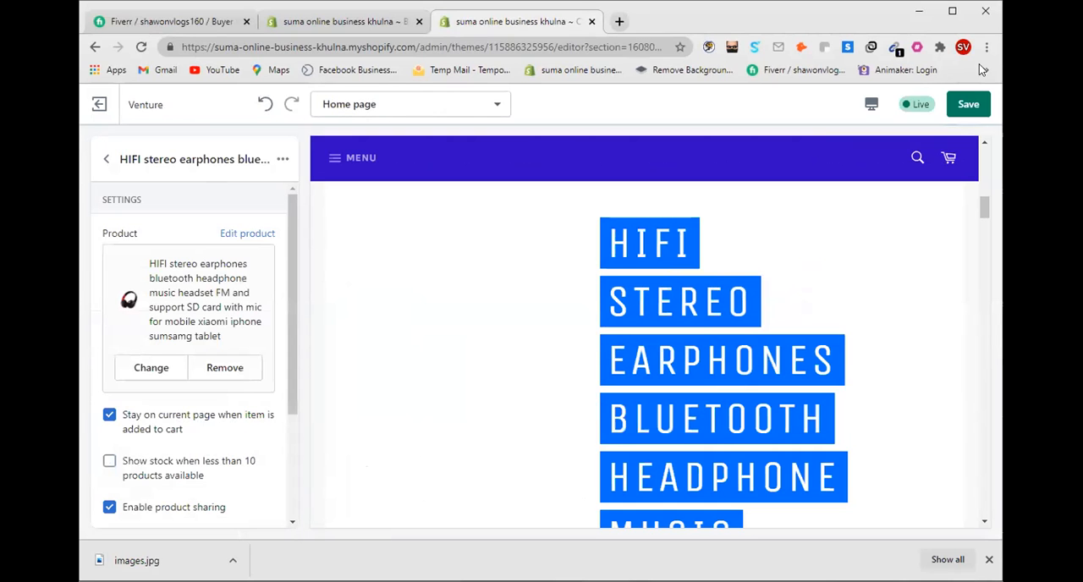
Step: Save the theme changes and return to the home page's list of sections
left_click(969, 103)
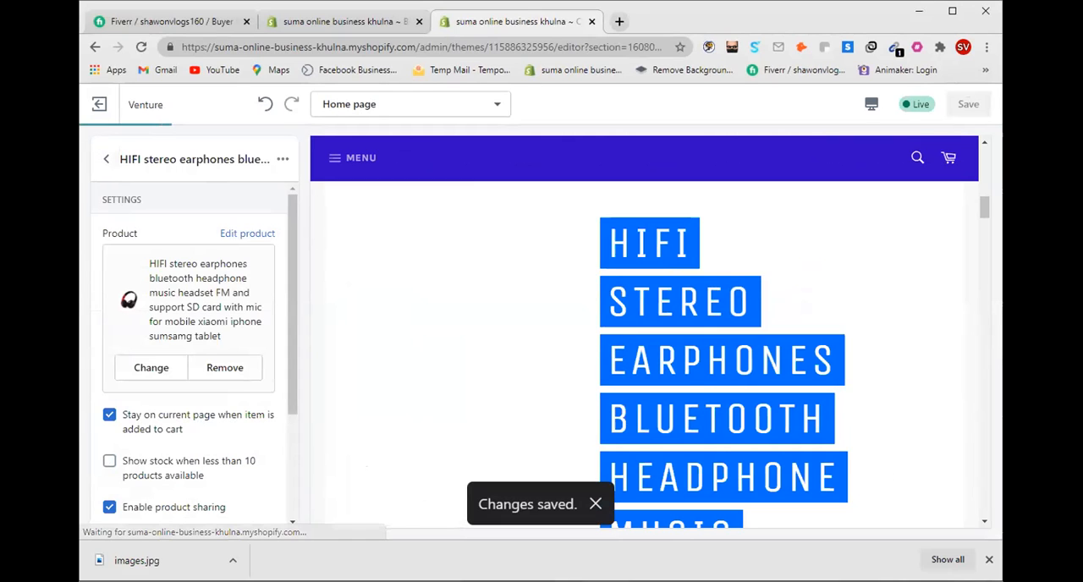
left_click(106, 158)
scroll(172, 250, "up", 2)
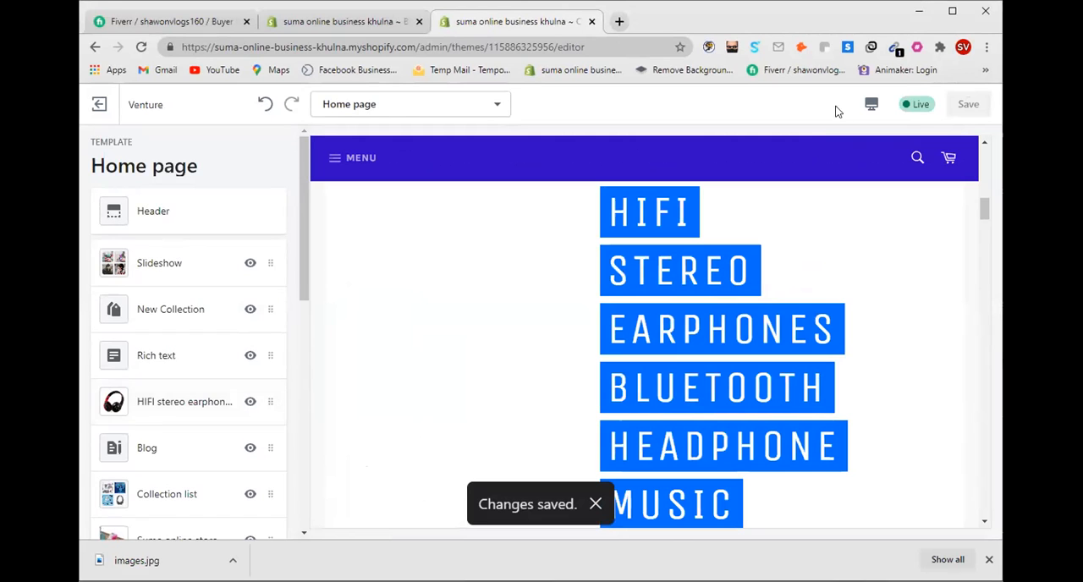
Step: Examine the HIFI stereo earphones section in the enlarged home page preview, along with the discount banner and neighbouring sections
left_click(954, 11)
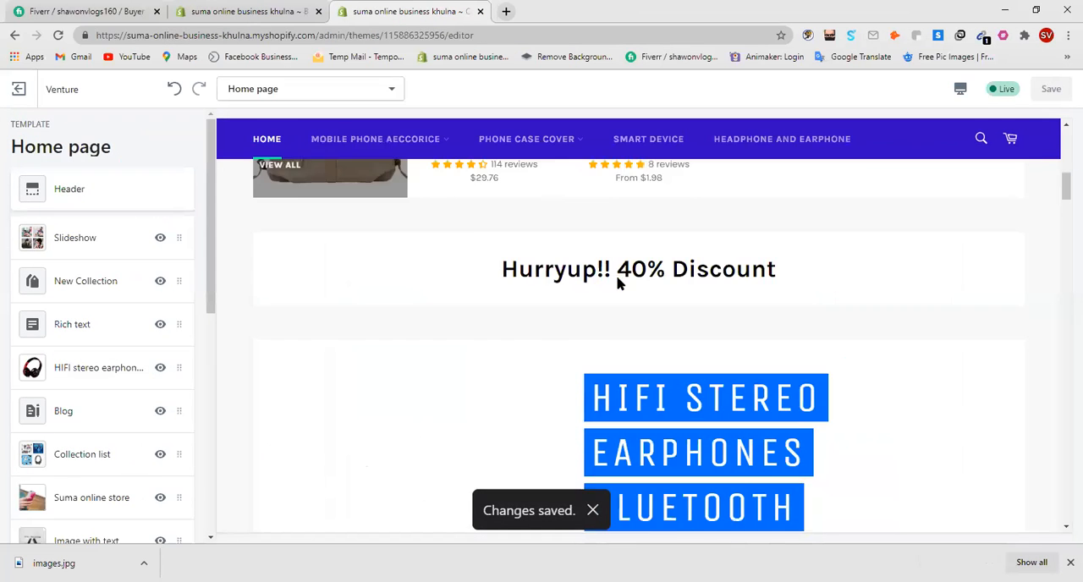
scroll(796, 299, "up", 2)
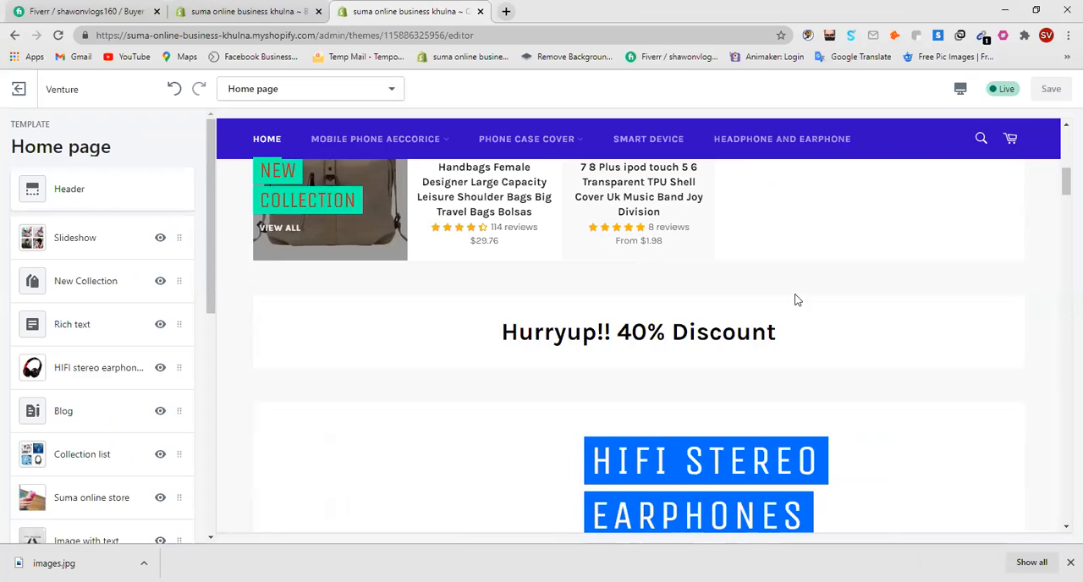
scroll(677, 343, "down", 2)
scroll(355, 377, "down", 4)
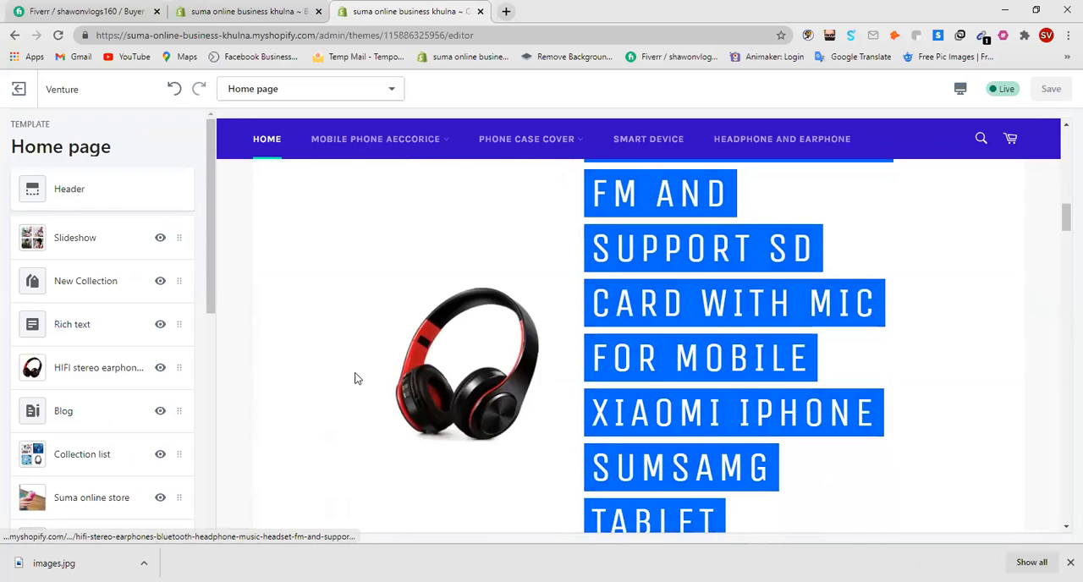
scroll(522, 344, "down", 3)
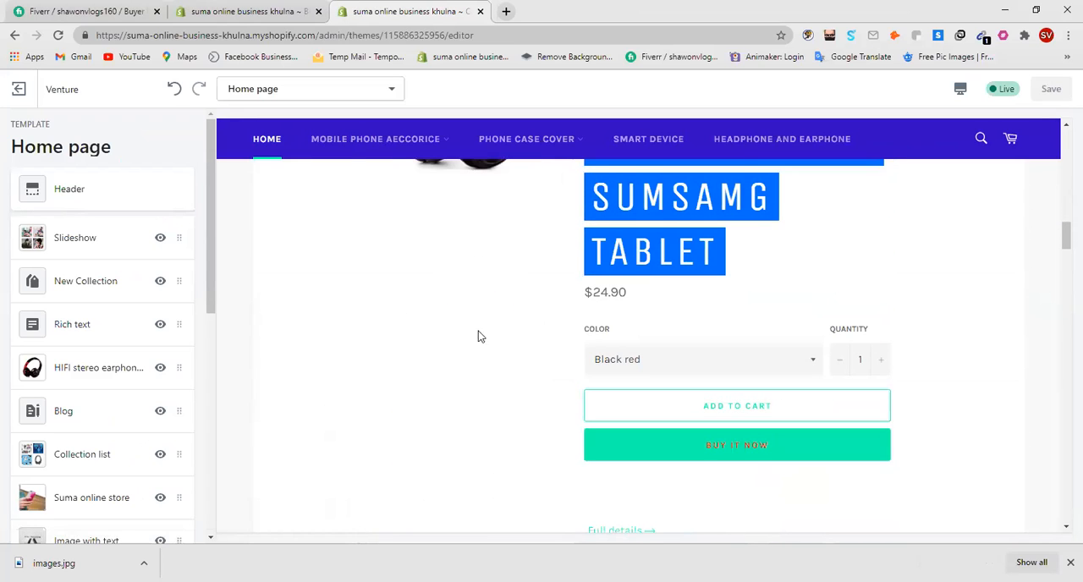
scroll(479, 336, "up", 2)
scroll(507, 349, "up", 2)
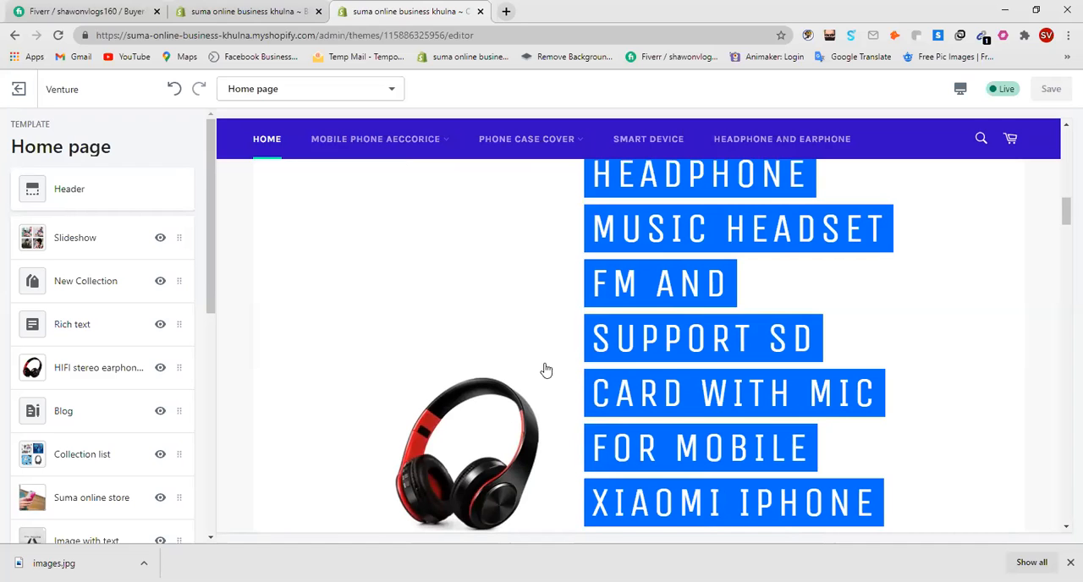
scroll(570, 399, "down", 2)
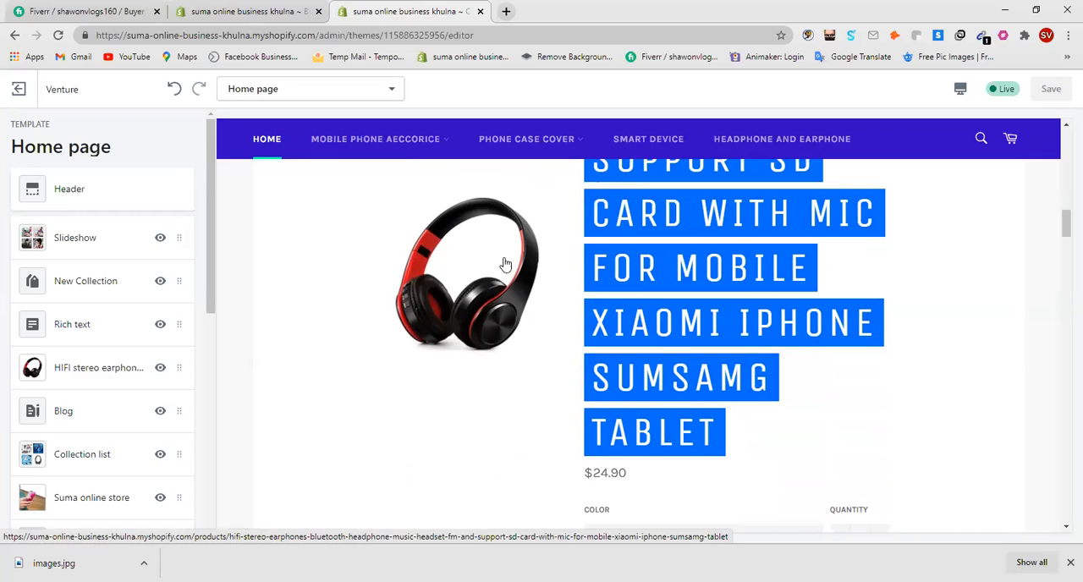
scroll(255, 326, "up", 2)
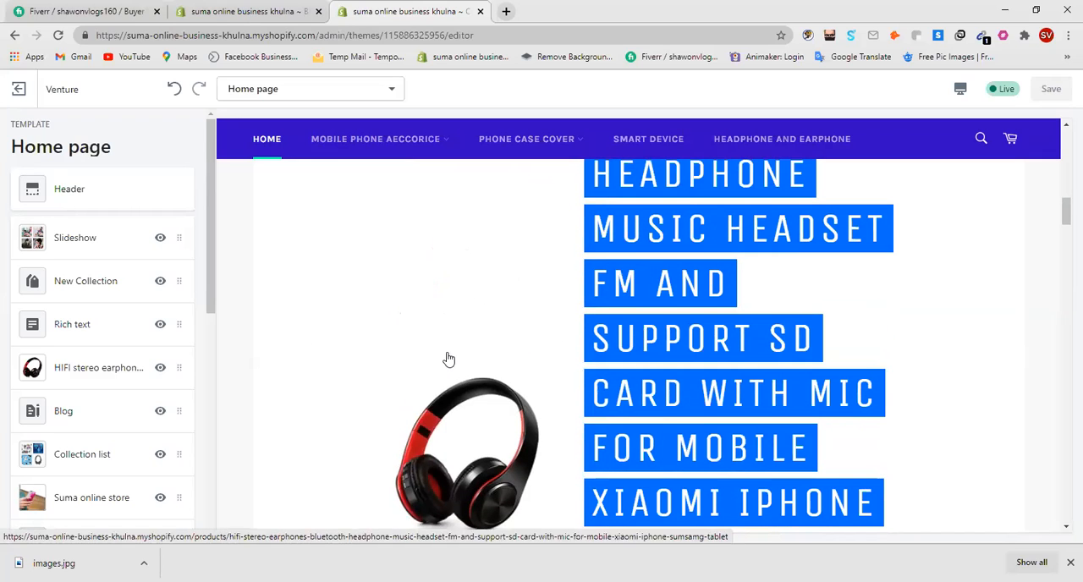
scroll(452, 357, "down", 1)
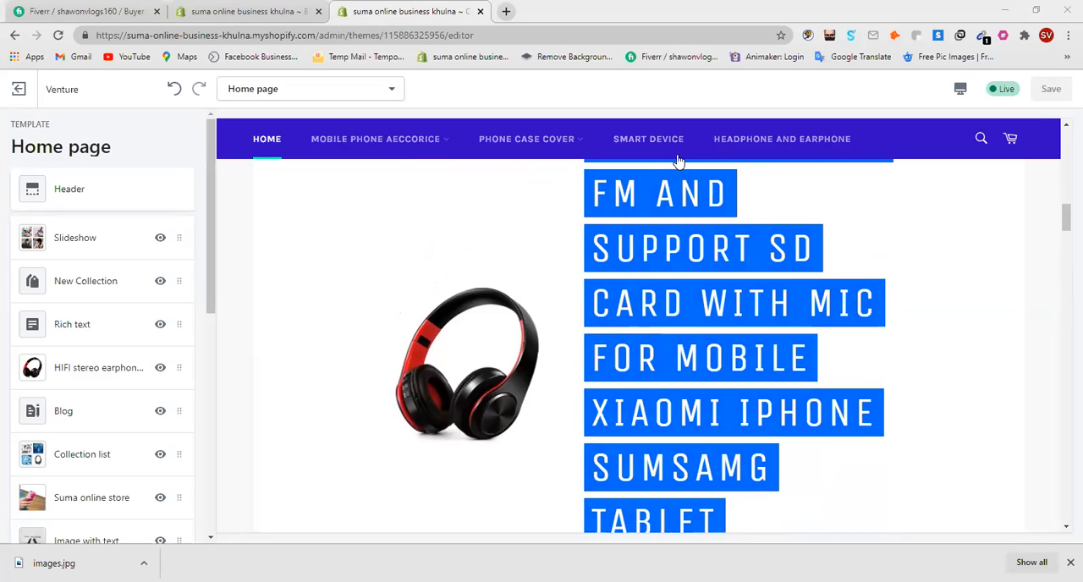
scroll(288, 309, "up", 1)
scroll(330, 316, "down", 2)
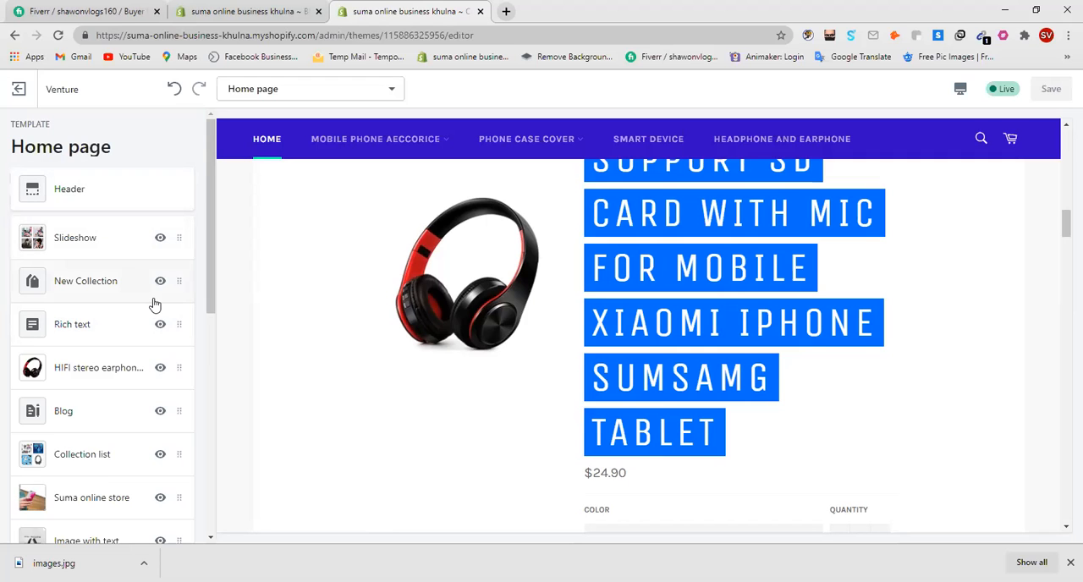
scroll(664, 381, "up", 15)
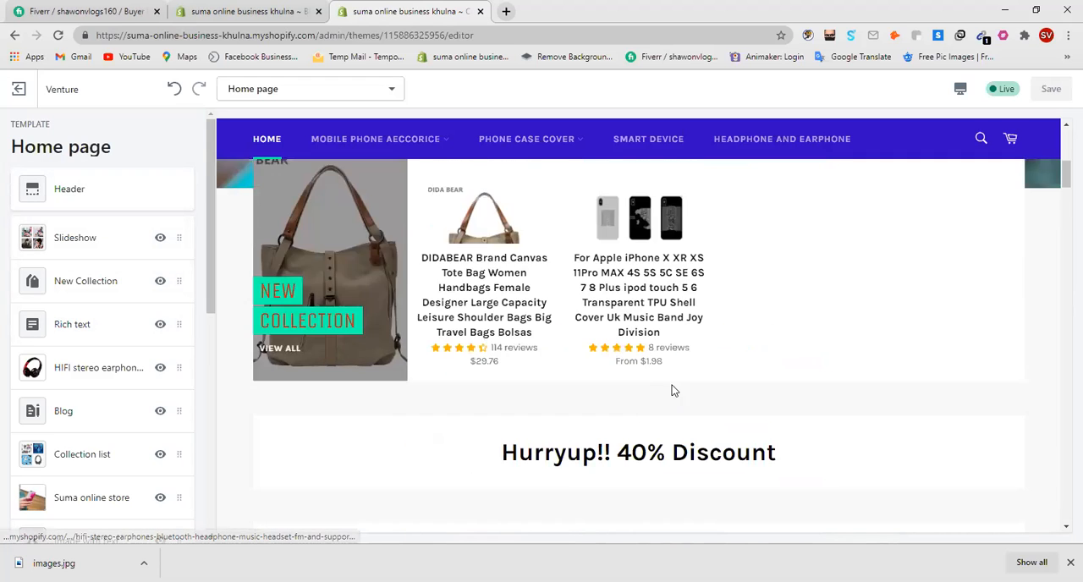
scroll(670, 389, "down", 3)
scroll(668, 391, "down", 20)
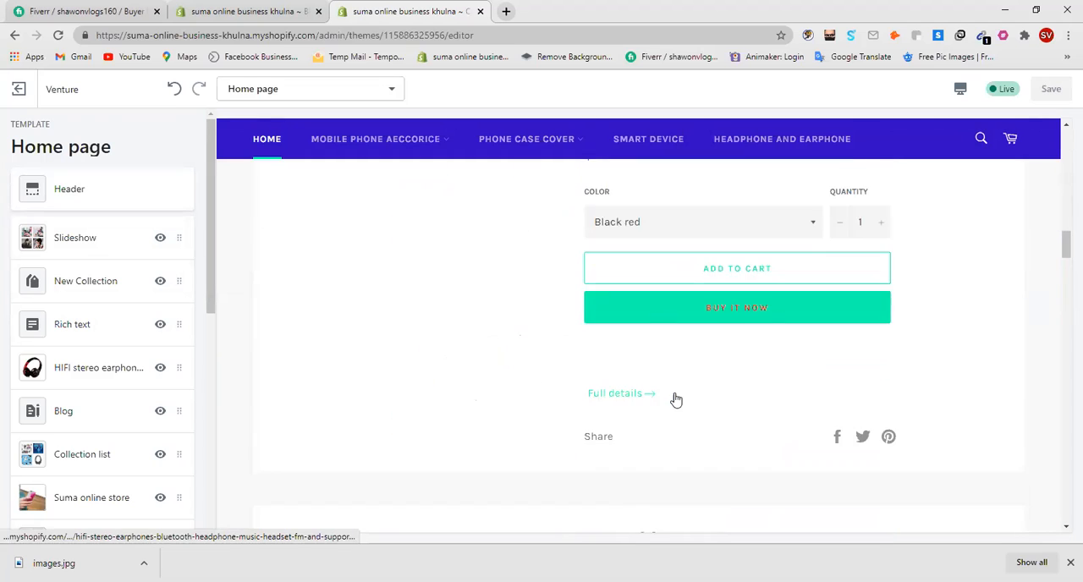
scroll(677, 395, "down", 10)
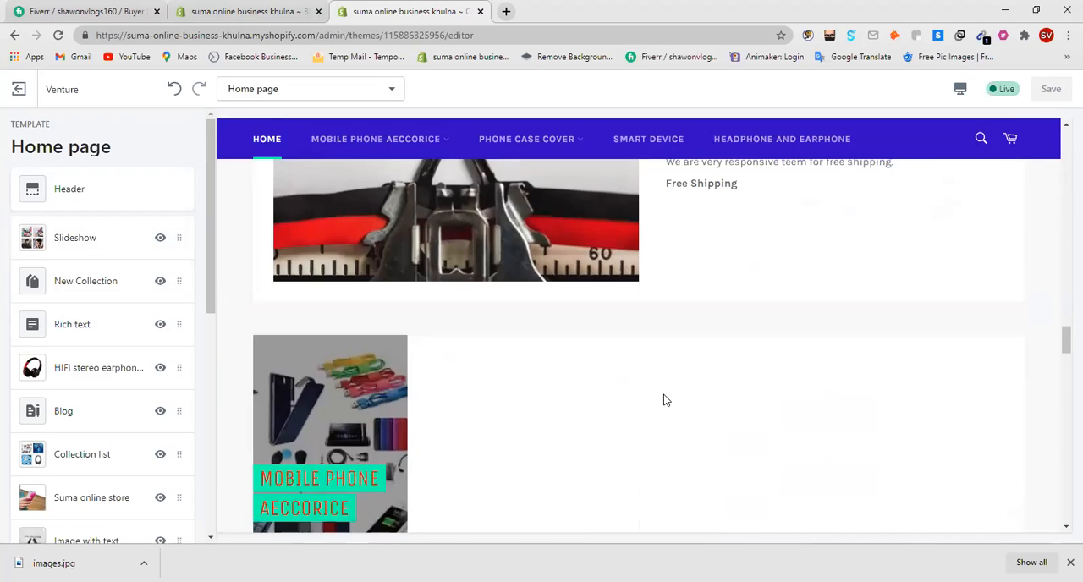
scroll(664, 408, "up", 4)
scroll(664, 409, "up", 20)
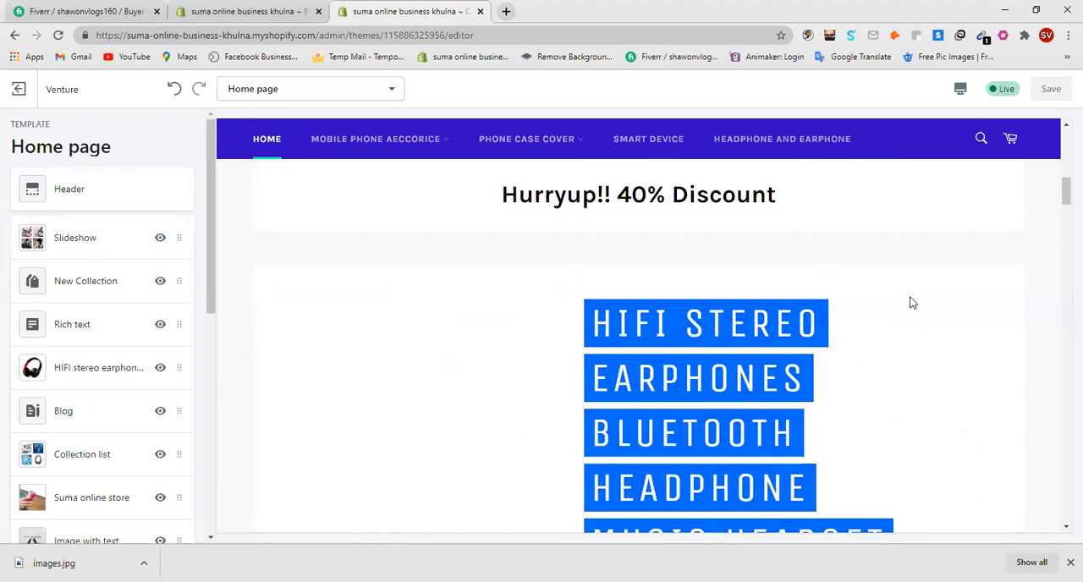
left_click(1035, 10)
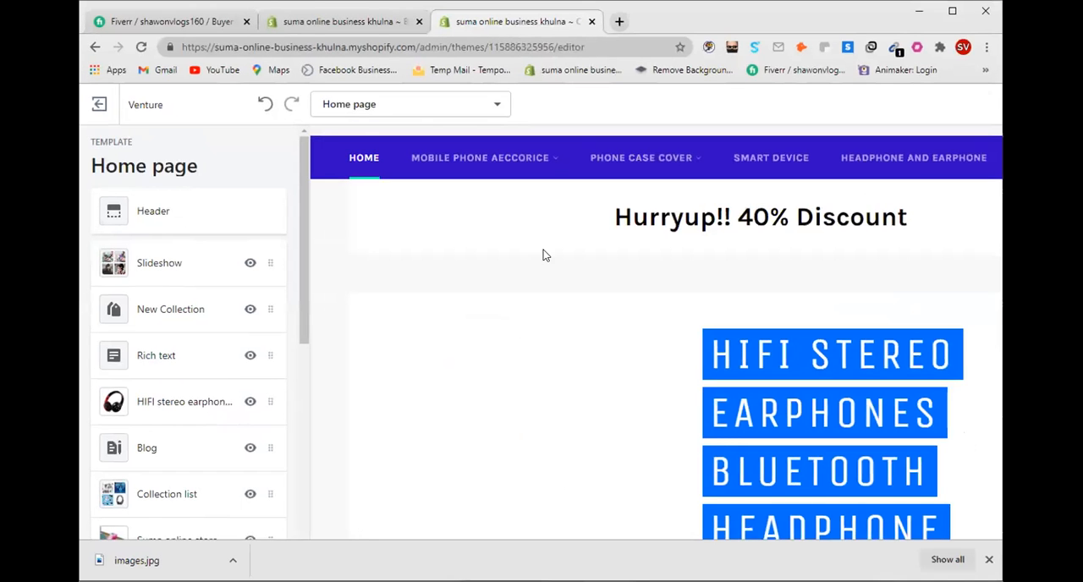